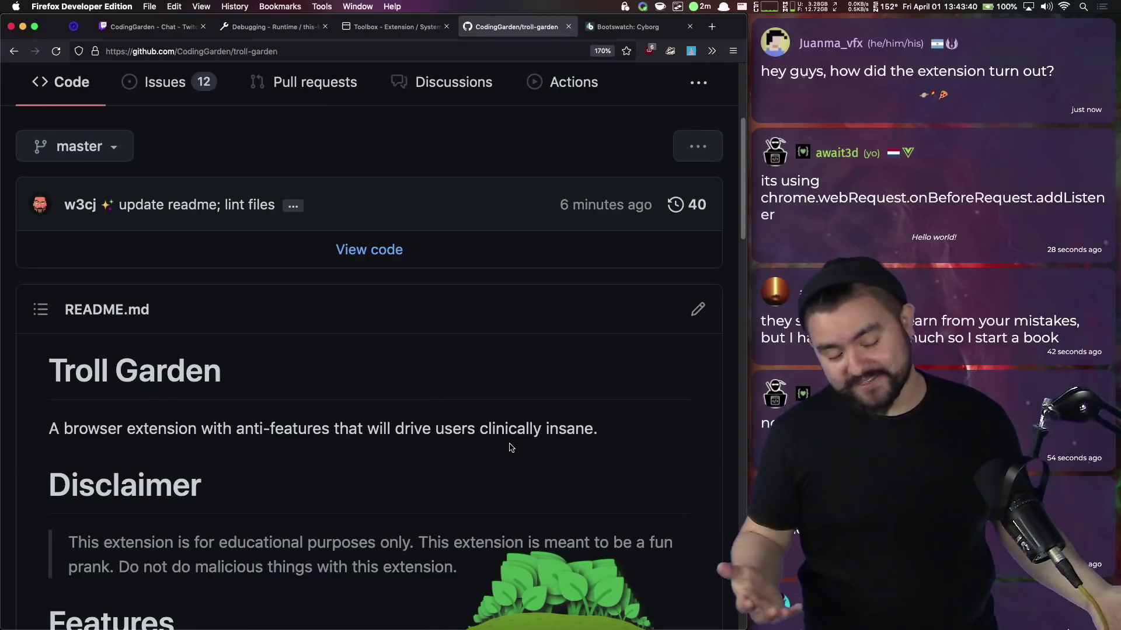
# - Scroll the troll-garden README to its Features list and open Troll Garden's Background settings
pyautogui.scroll(-3, 368, 358)
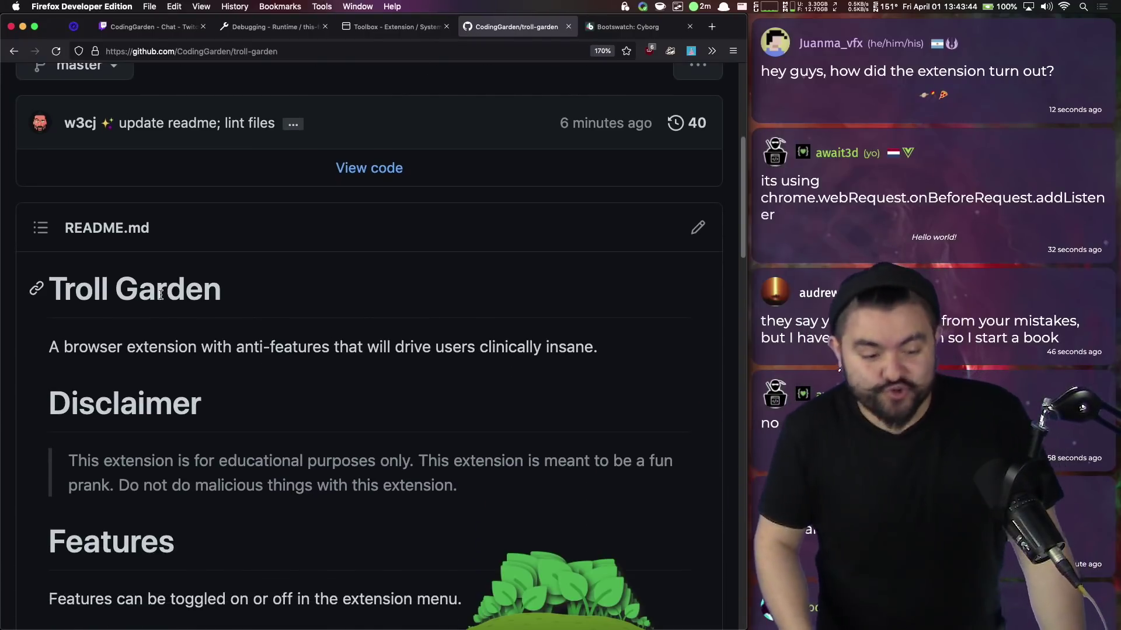
pyautogui.scroll(-3, 211, 327)
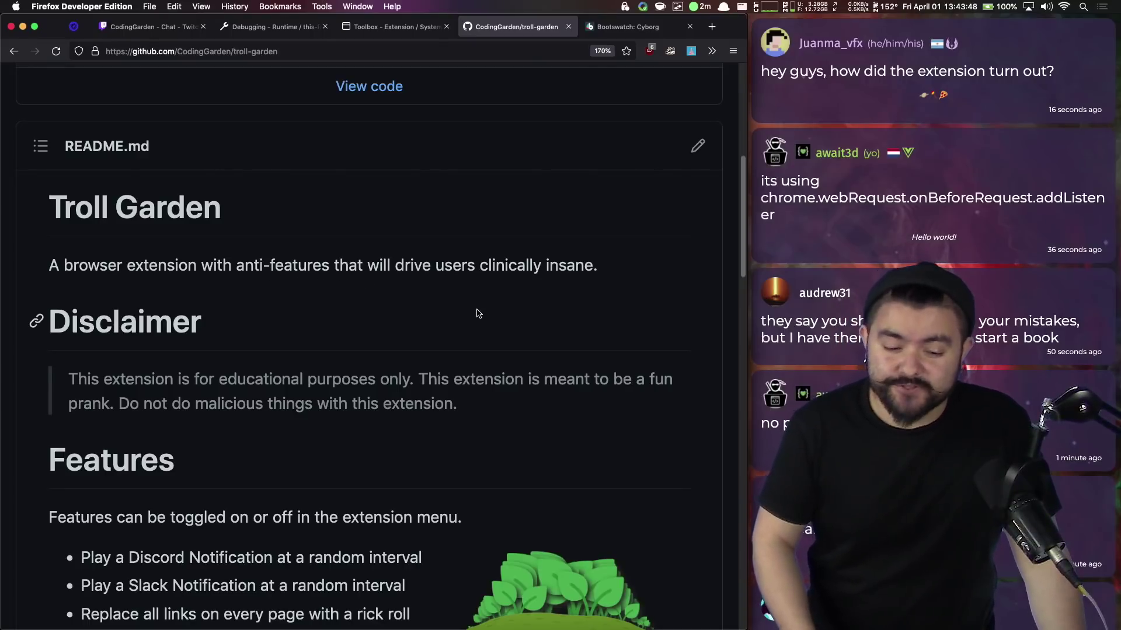
pyautogui.scroll(-10, 474, 306)
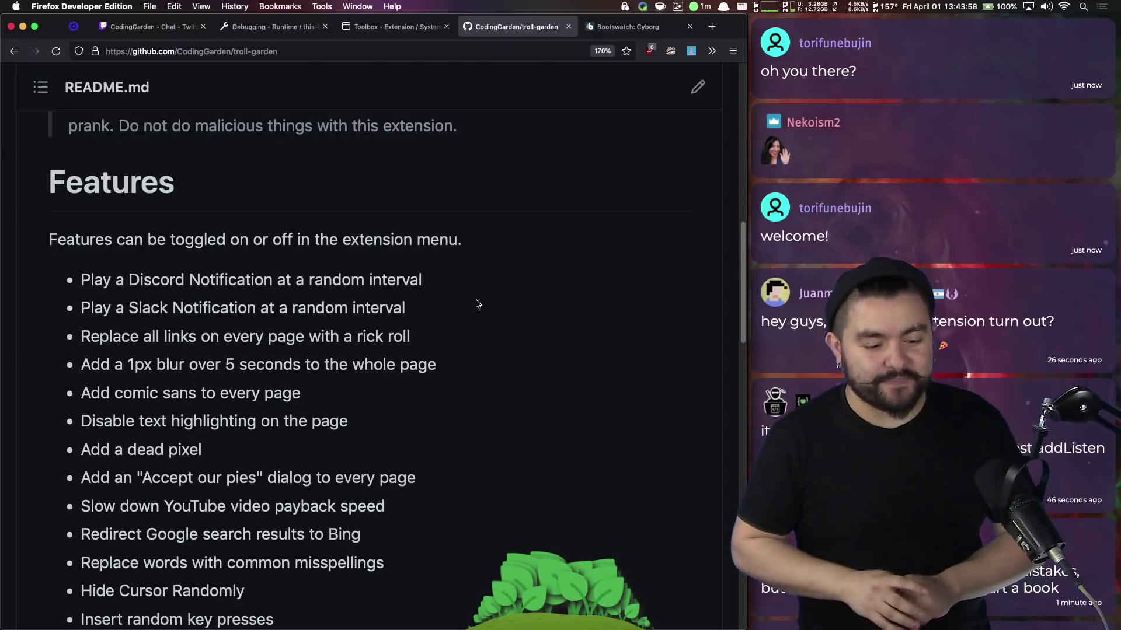
pyautogui.scroll(-3, 478, 303)
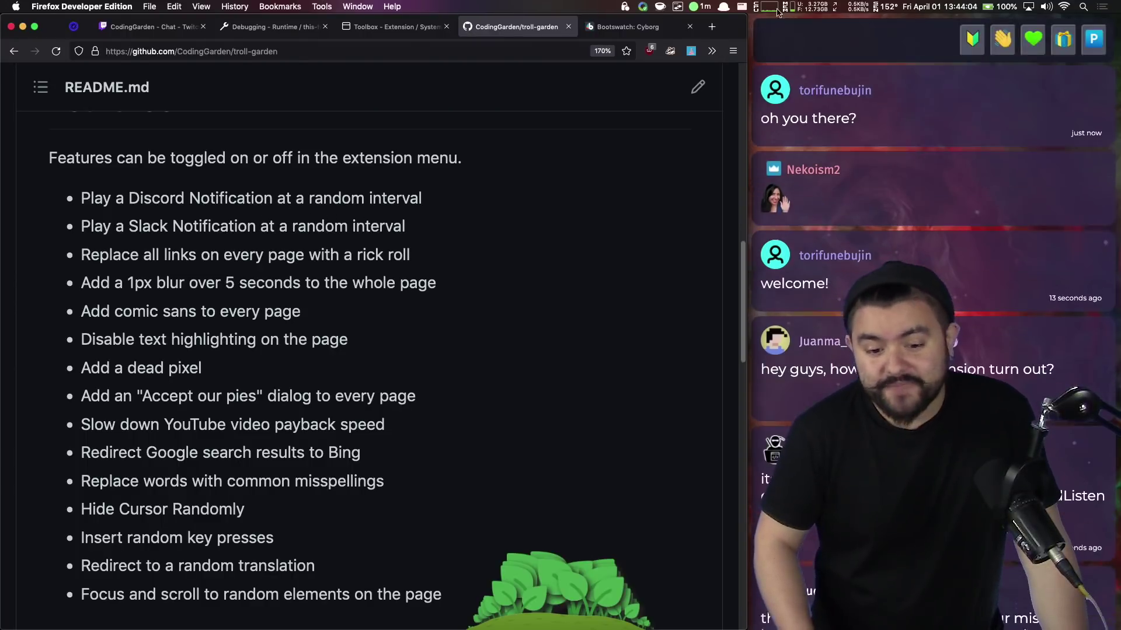
pyautogui.click(691, 51)
# - Enable the Google-to-Bing redirect, then search '!g javascript' in a new tab so it lands on Bing
pyautogui.click(436, 115)
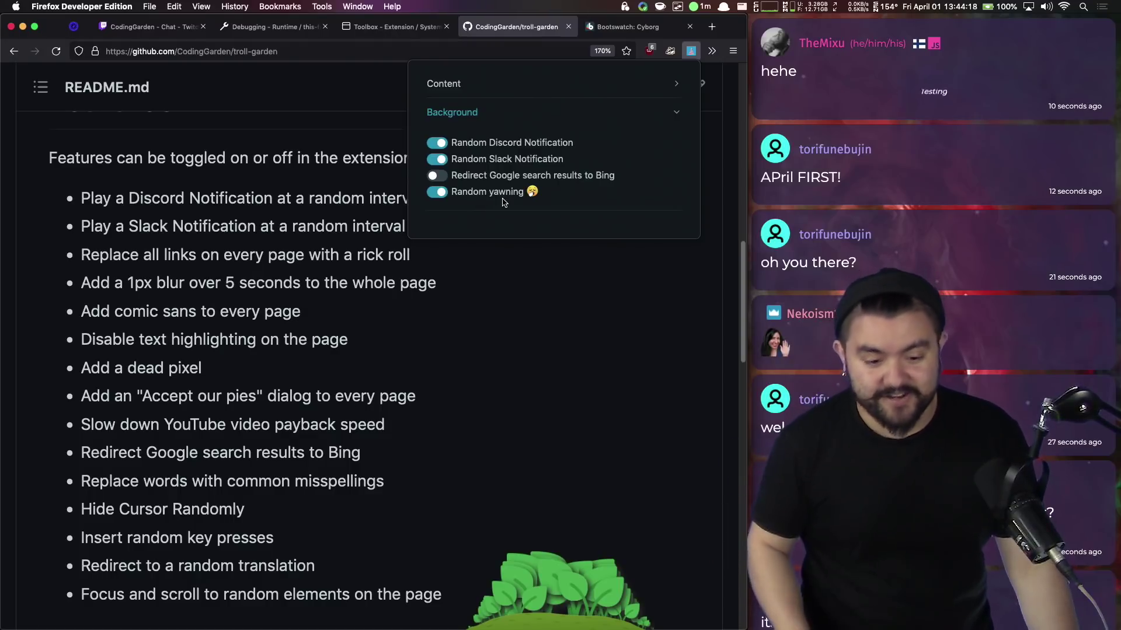
pyautogui.click(444, 181)
pyautogui.click(712, 27)
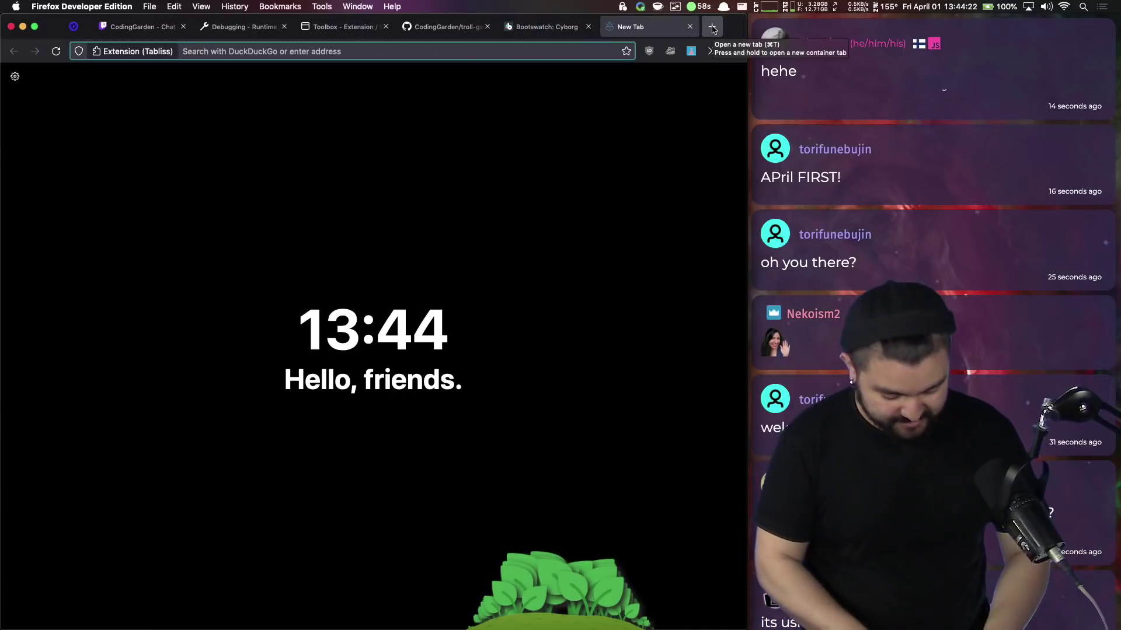
pyautogui.write('!g javasc')
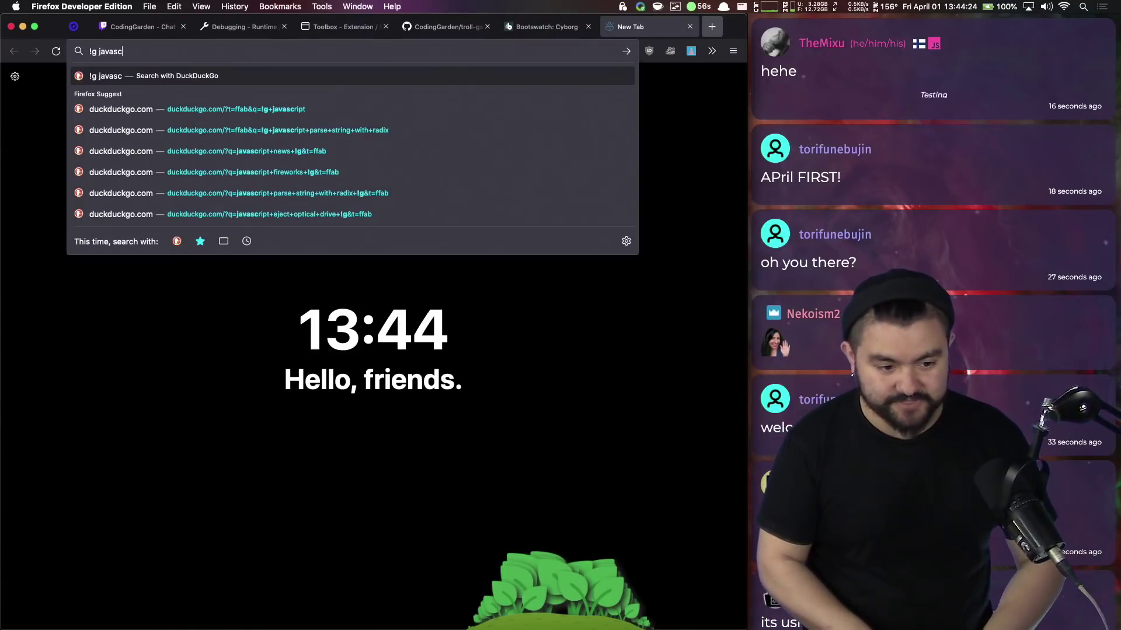
pyautogui.write('ript')
pyautogui.press('Return')
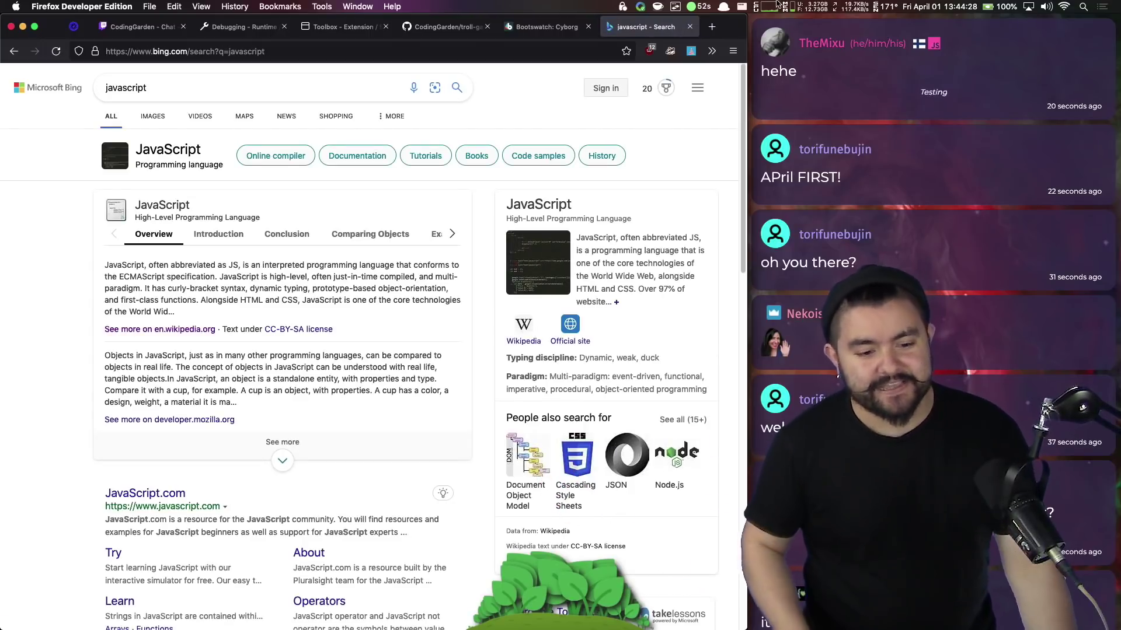
# - Turn on Troll Garden's Content prank that adds a 1px page blur over 5 seconds
pyautogui.click(689, 52)
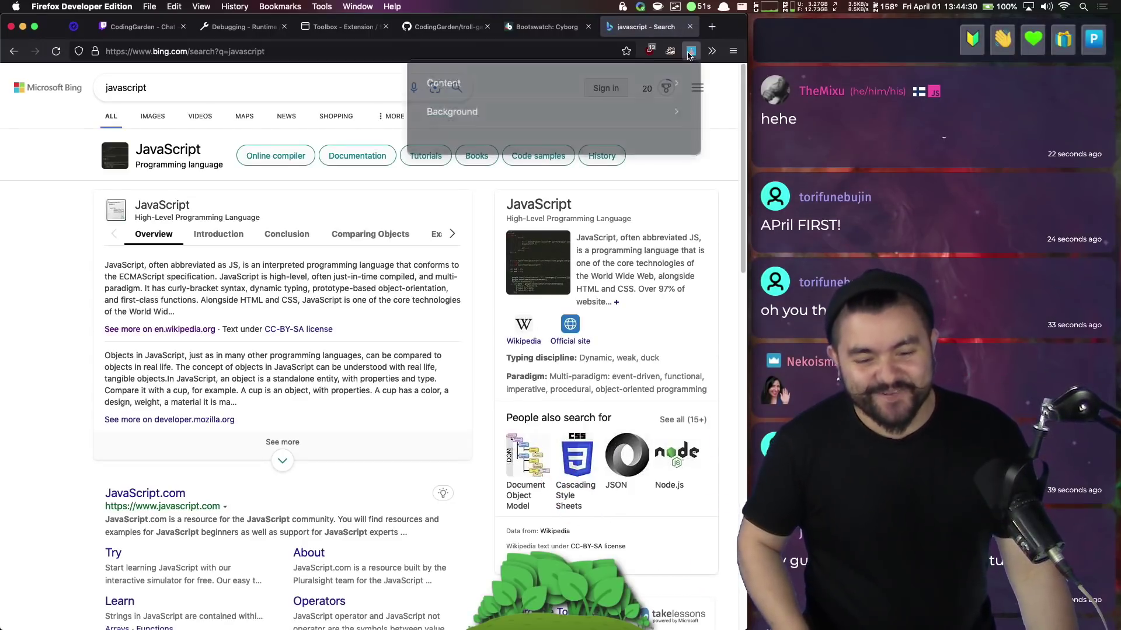
pyautogui.click(468, 88)
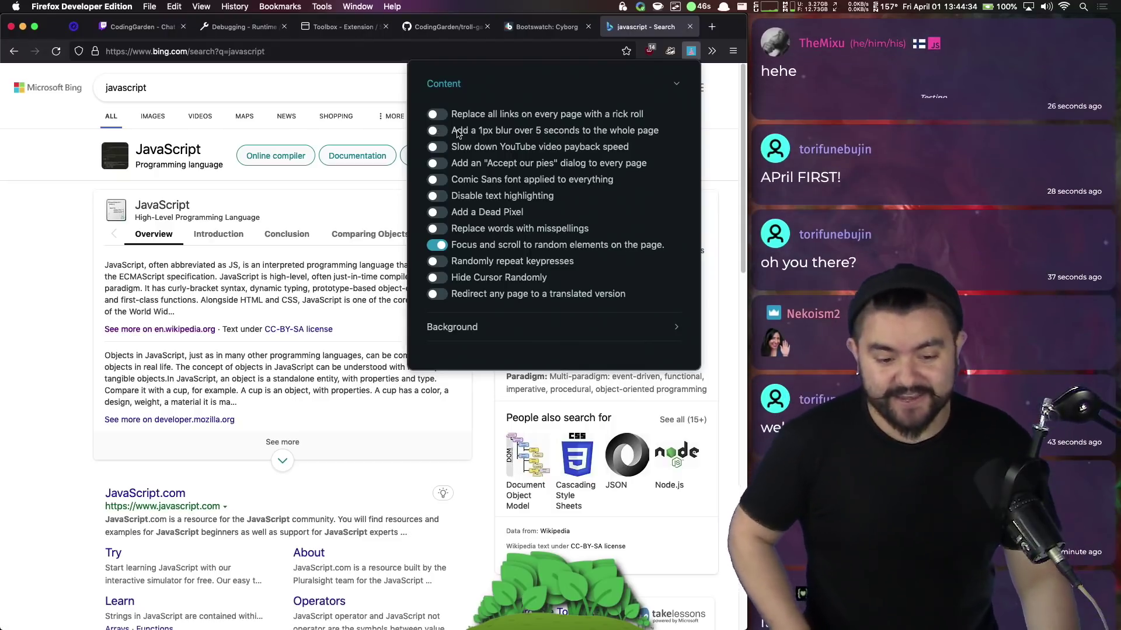
pyautogui.click(436, 130)
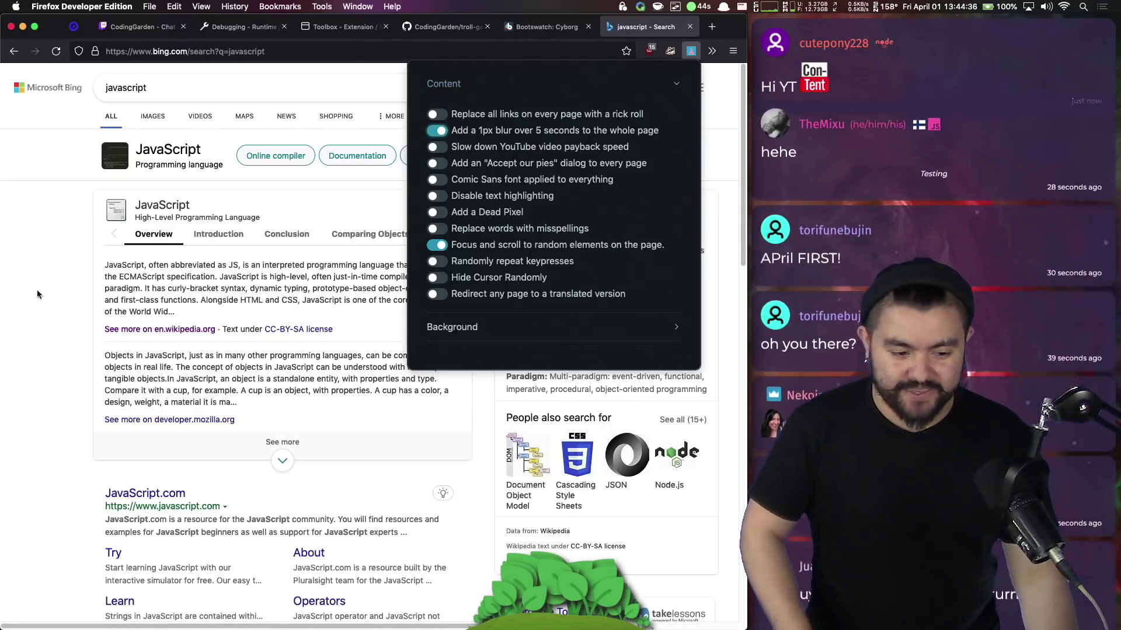
pyautogui.click(51, 284)
# - Scroll through the Bing javascript results to see the blur prank in action
pyautogui.scroll(-5, 50, 289)
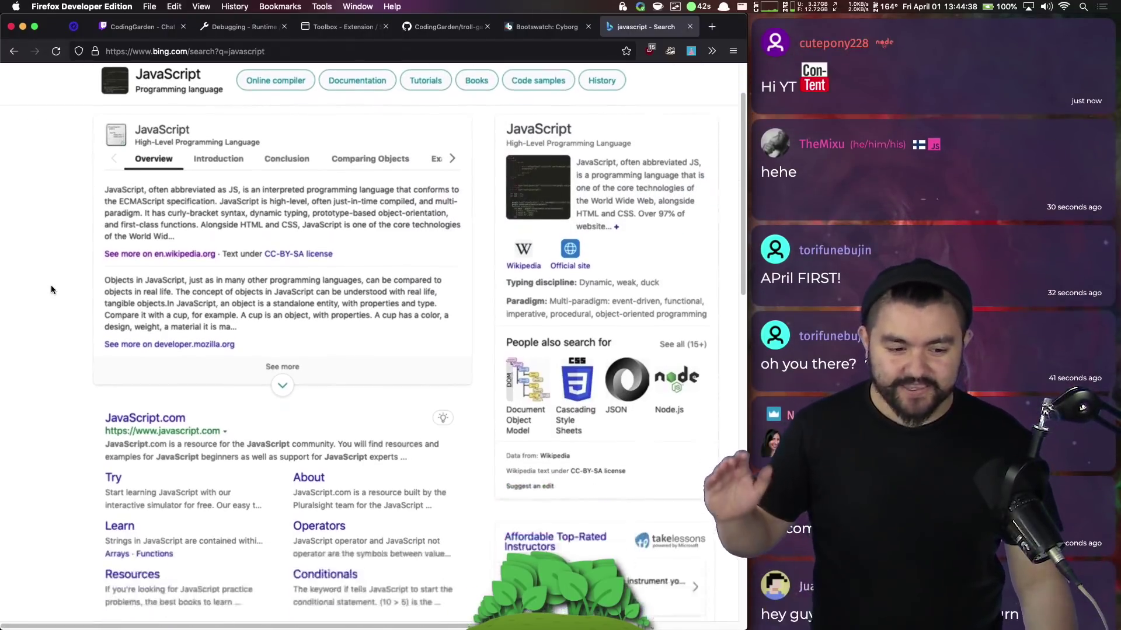
pyautogui.scroll(-4, 51, 289)
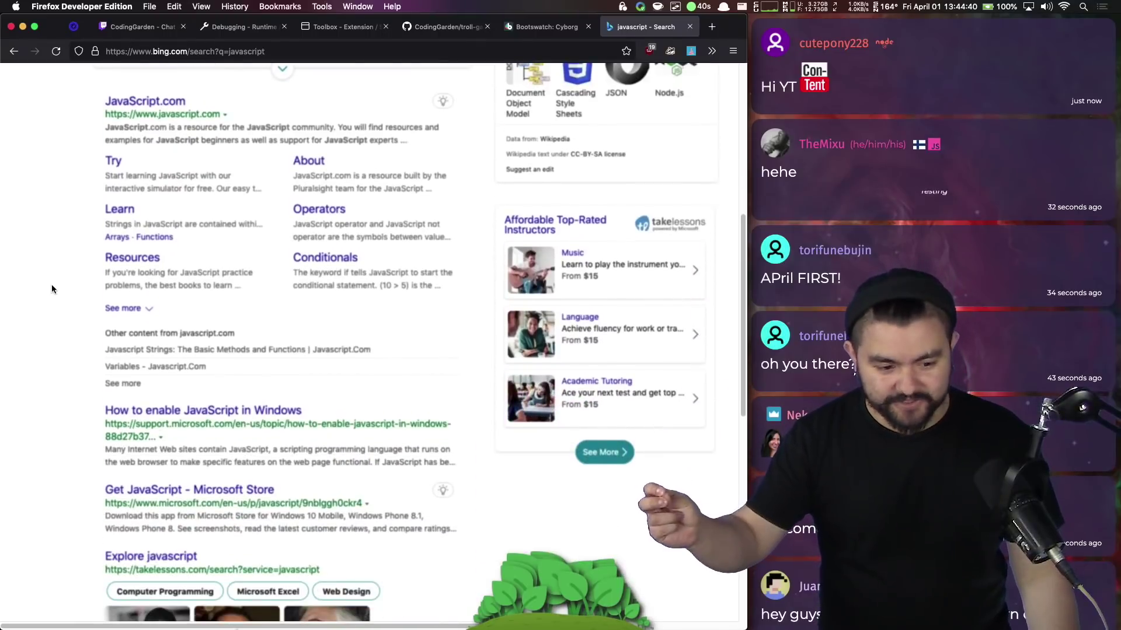
pyautogui.scroll(-2, 49, 289)
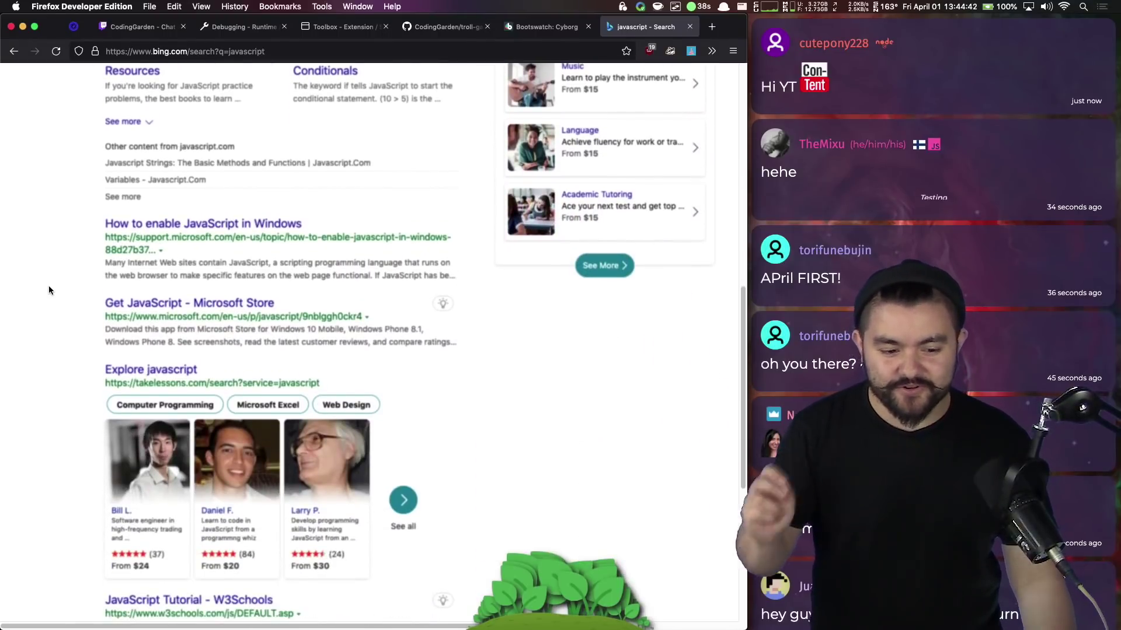
pyautogui.scroll(-6, 48, 289)
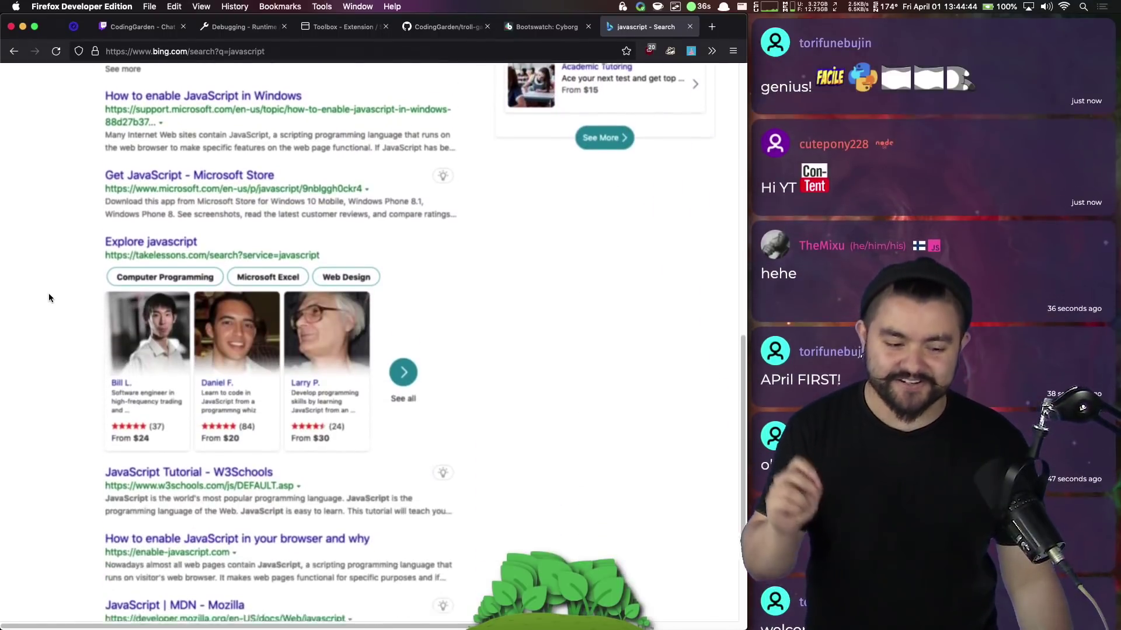
pyautogui.scroll(15, 58, 359)
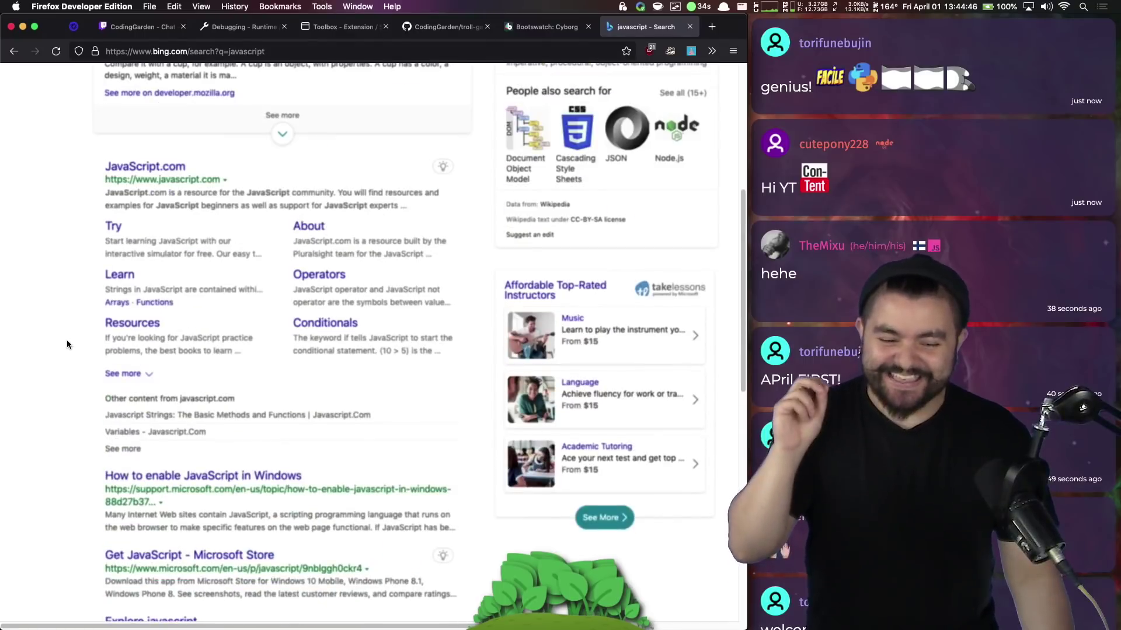
pyautogui.scroll(2, 66, 345)
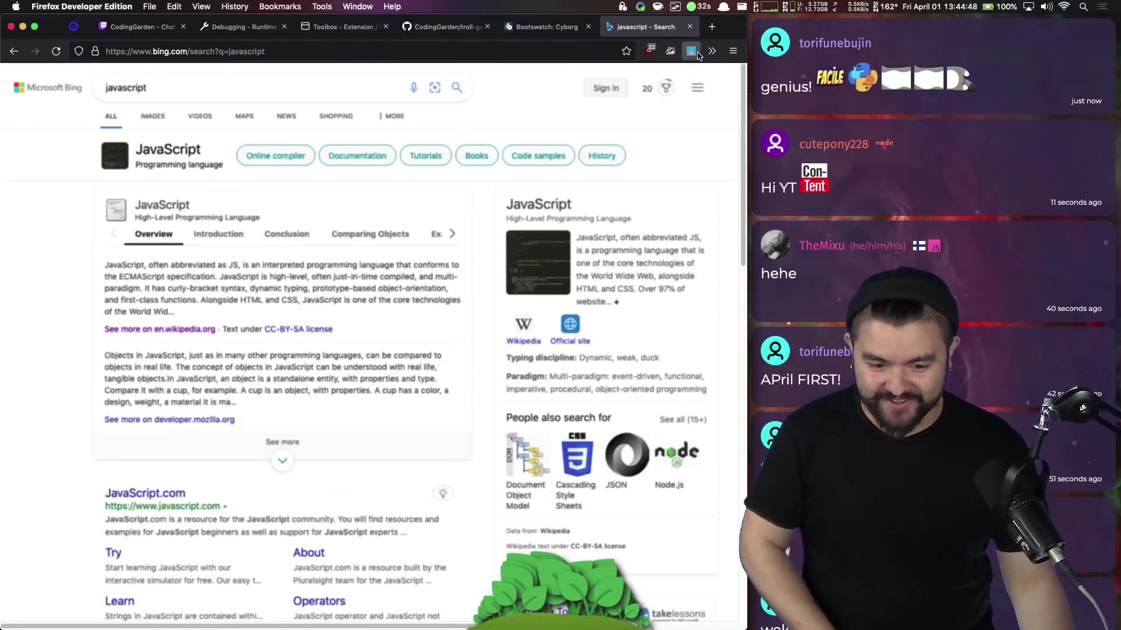
pyautogui.click(691, 51)
pyautogui.click(461, 85)
pyautogui.click(438, 131)
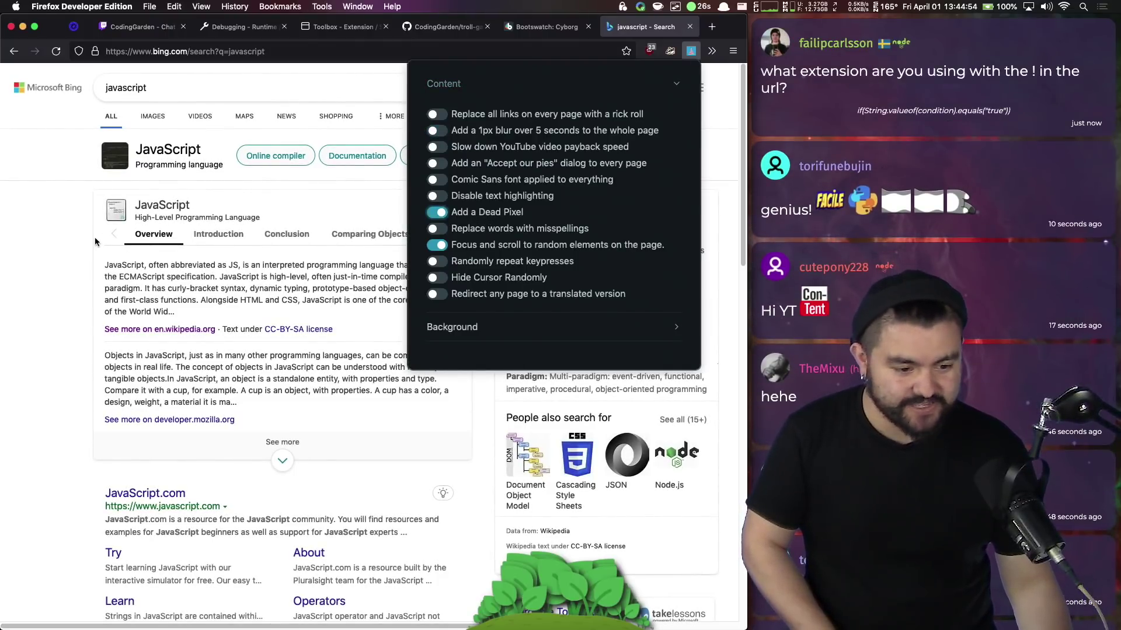
pyautogui.click(60, 156)
pyautogui.click(53, 47)
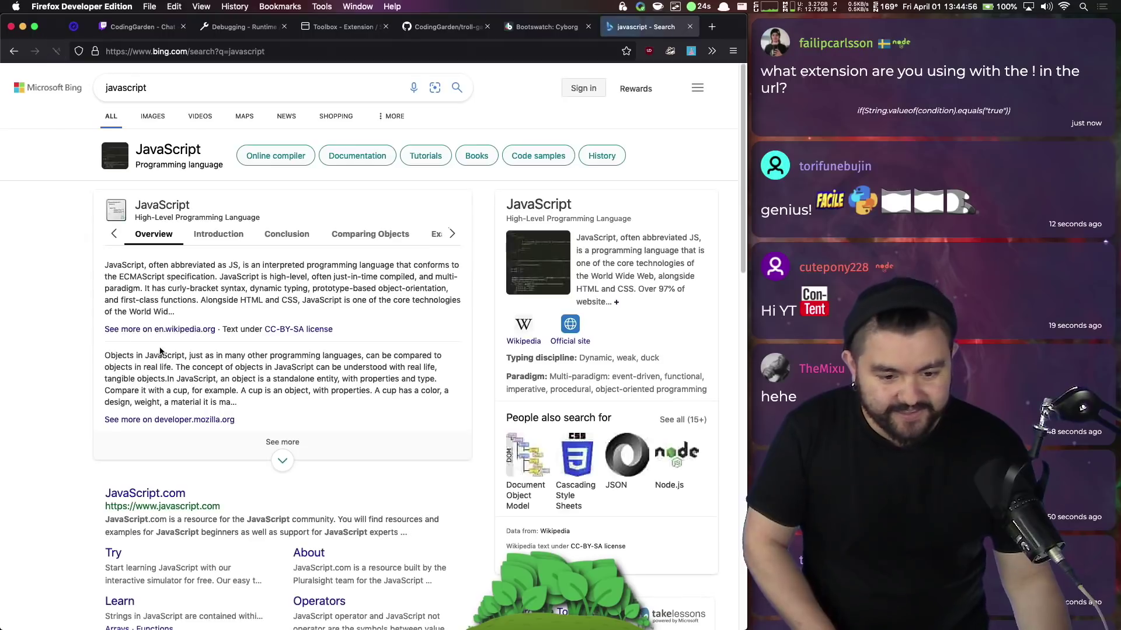
pyautogui.scroll(-1, 382, 461)
pyautogui.scroll(-10, 382, 462)
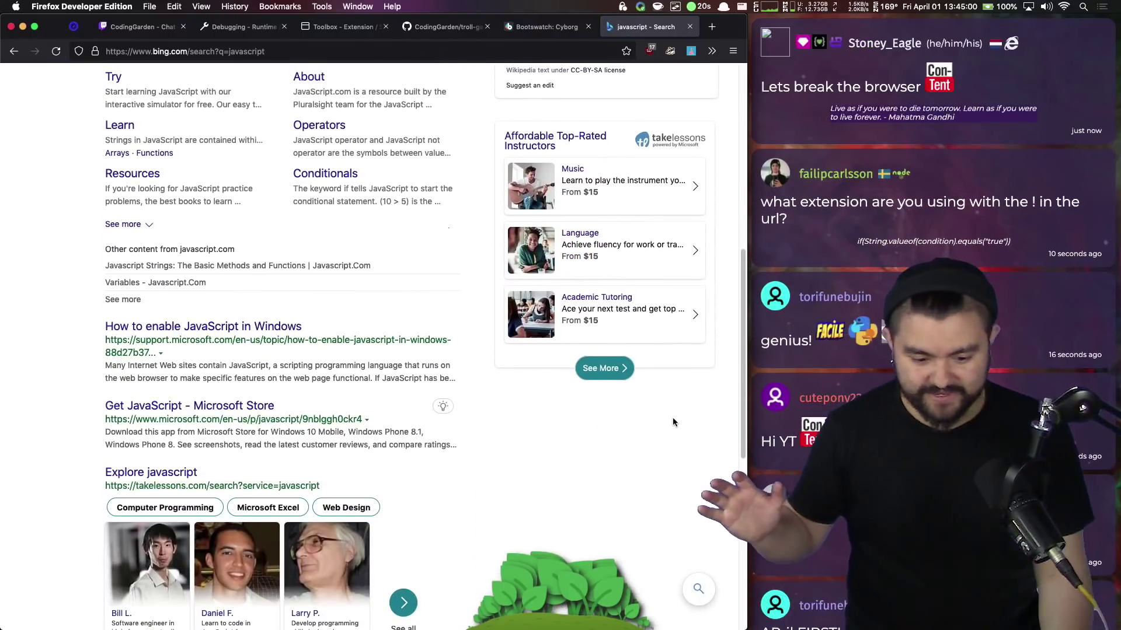
pyautogui.scroll(-4, 672, 418)
pyautogui.scroll(3, 673, 418)
pyautogui.scroll(11, 672, 422)
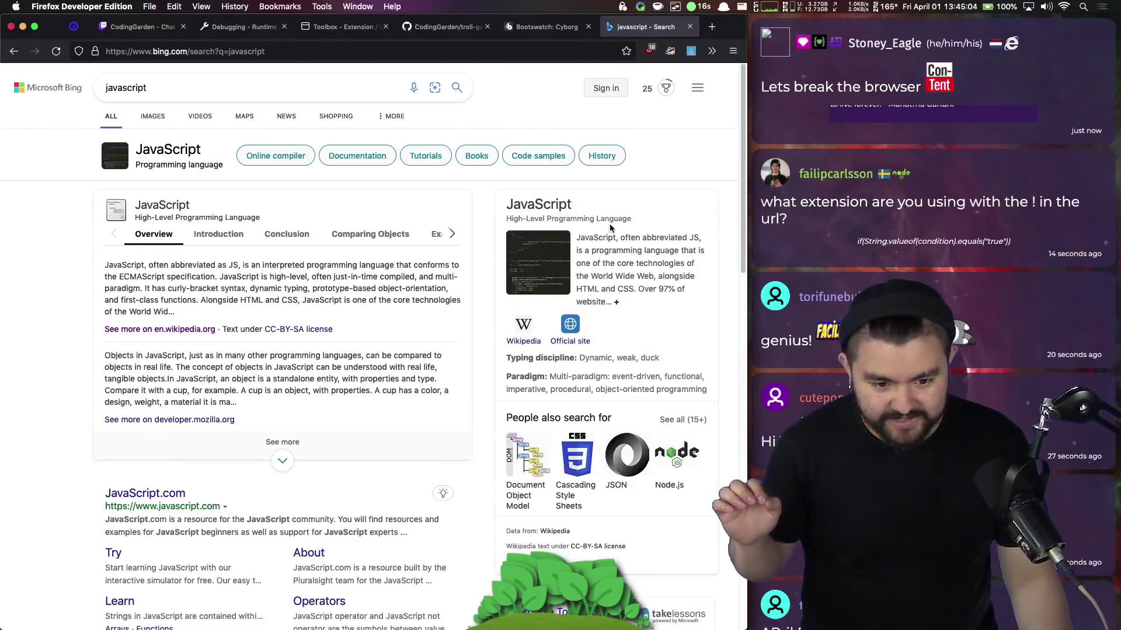
pyautogui.scroll(-4, 611, 267)
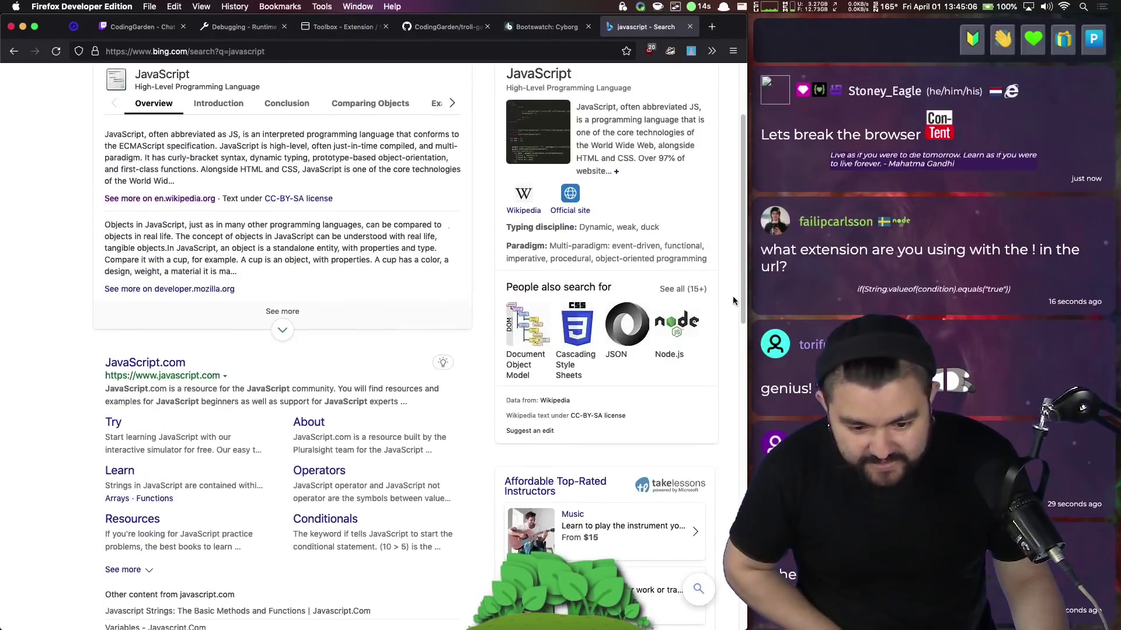
pyautogui.scroll(-4, 730, 298)
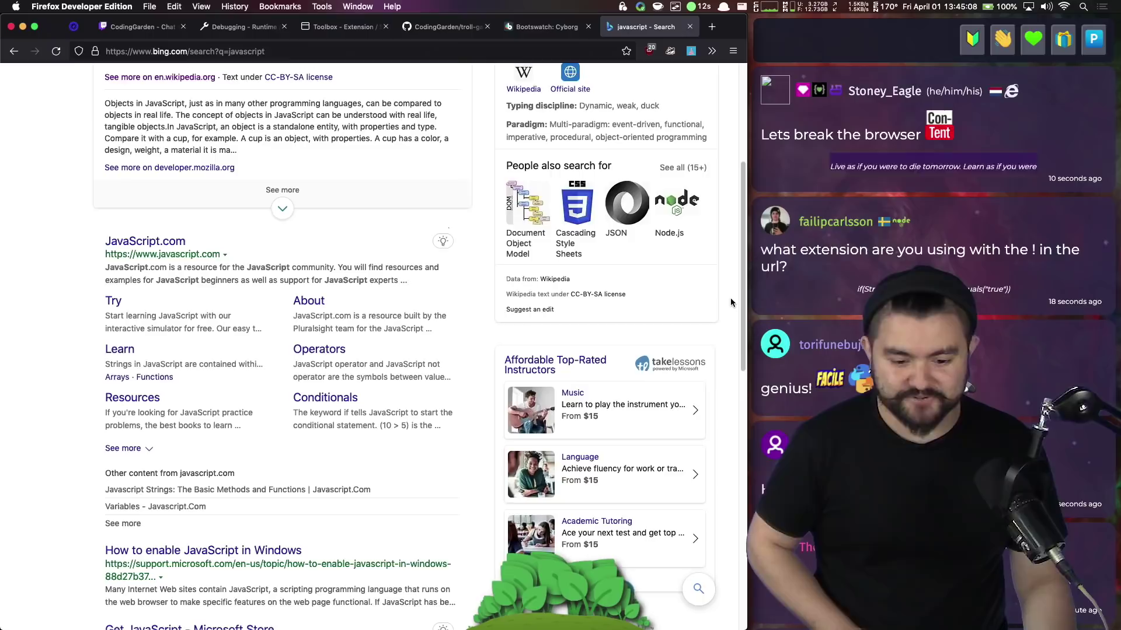
pyautogui.scroll(-5, 728, 304)
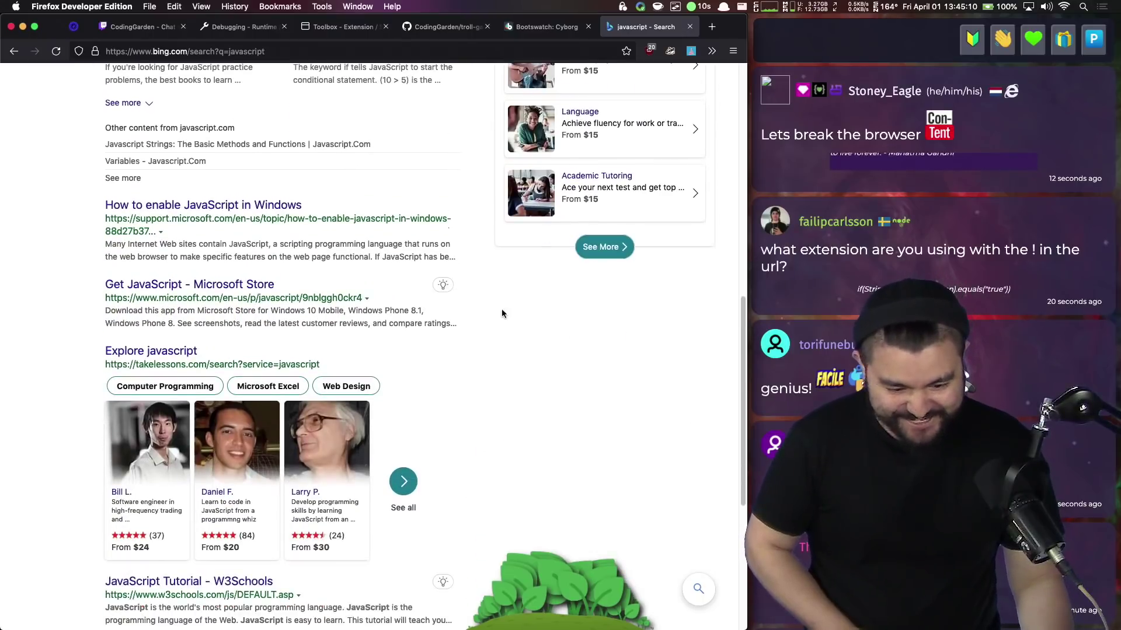
pyautogui.scroll(2, 500, 354)
pyautogui.scroll(9, 460, 333)
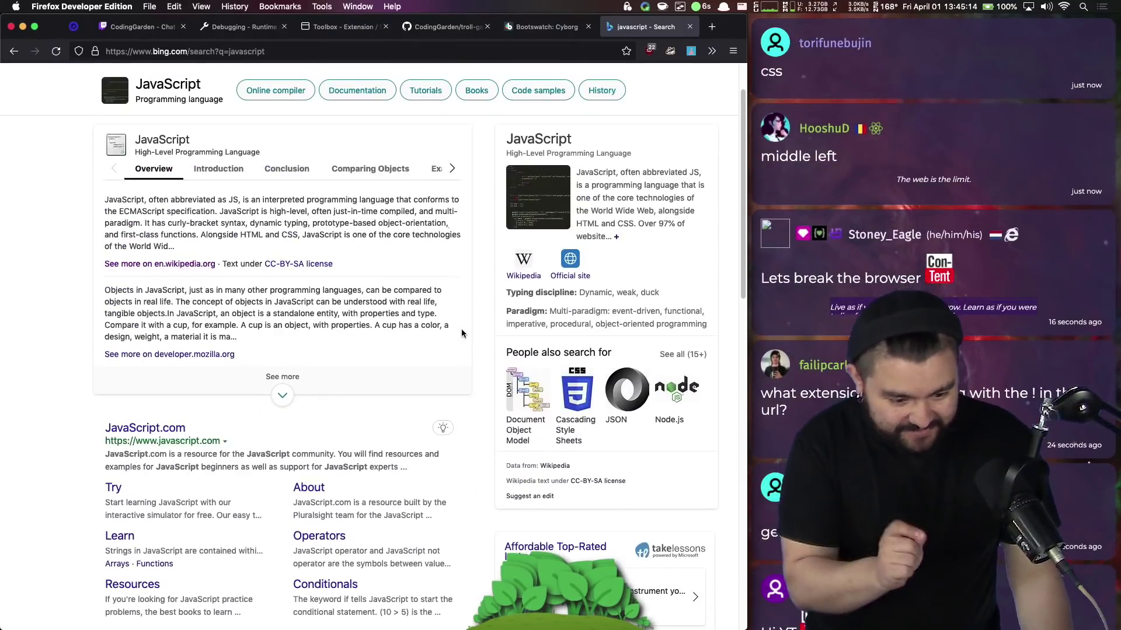
pyautogui.scroll(-4, 462, 331)
pyautogui.scroll(1, 222, 538)
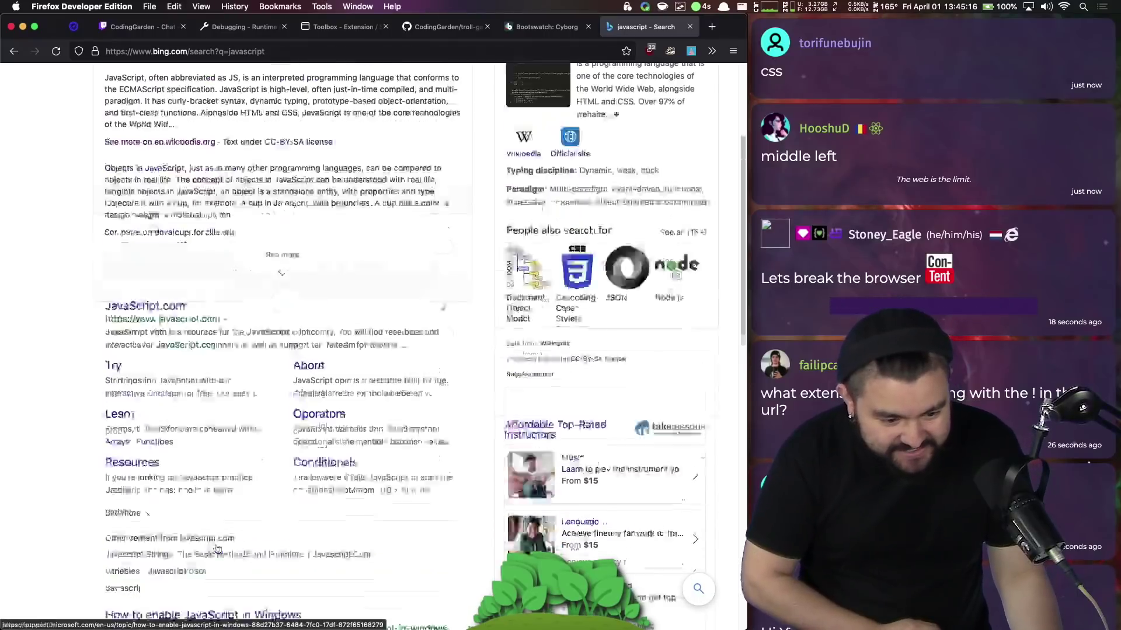
pyautogui.scroll(-2, 213, 543)
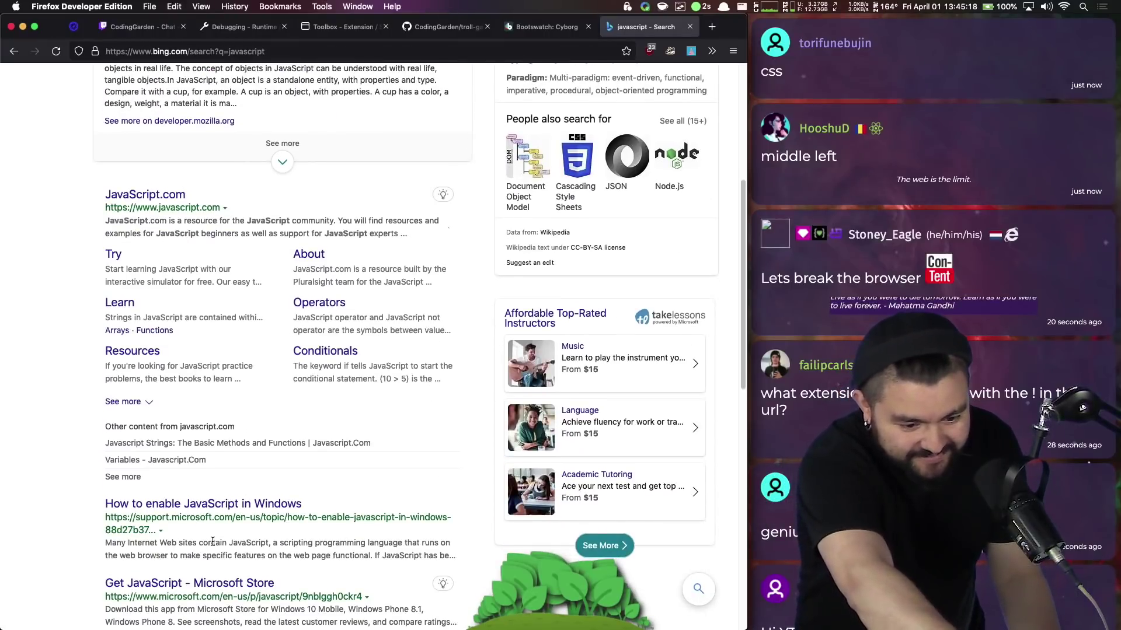
pyautogui.scroll(-3, 221, 531)
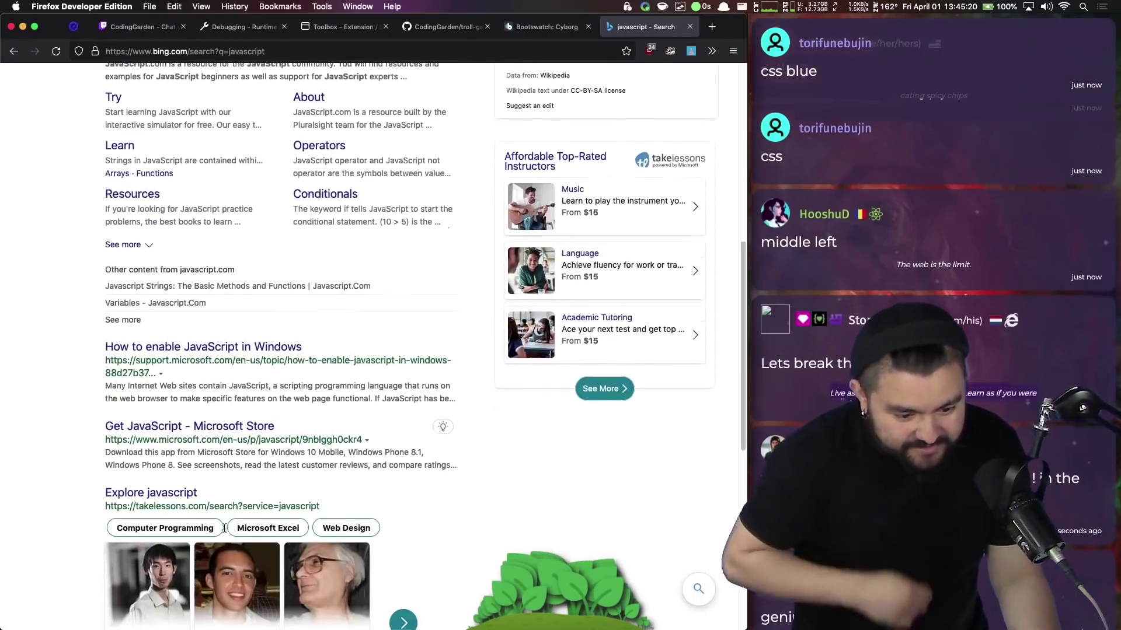
pyautogui.scroll(-8, 224, 529)
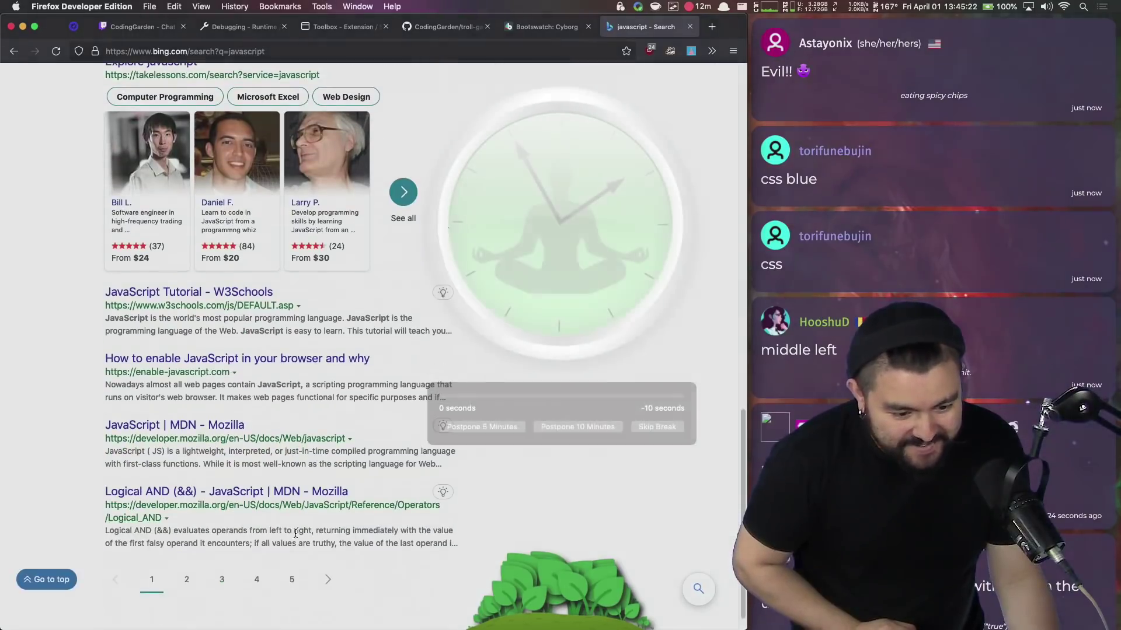
pyautogui.click(667, 427)
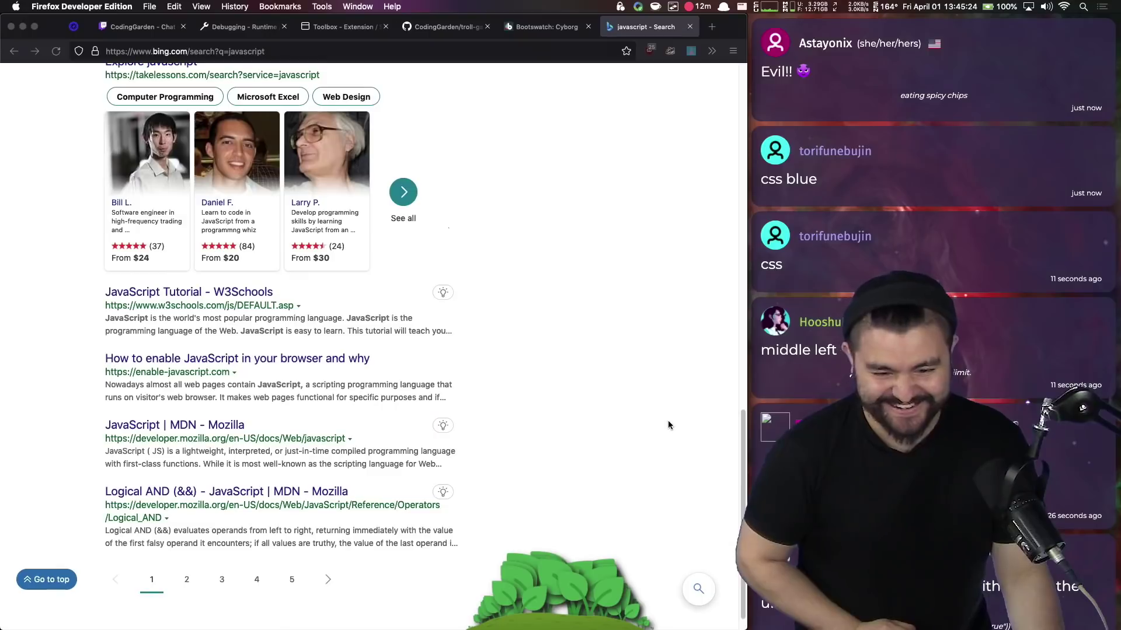
pyautogui.scroll(-1, 458, 444)
pyautogui.scroll(2, 457, 444)
pyautogui.scroll(-2, 457, 443)
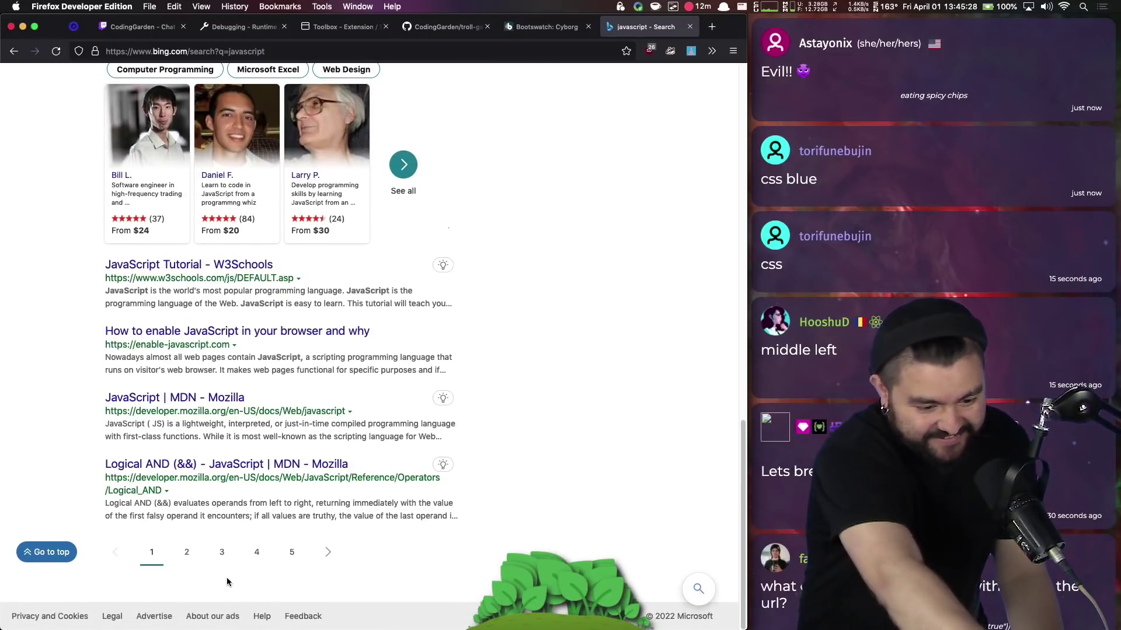
pyautogui.scroll(10, 227, 577)
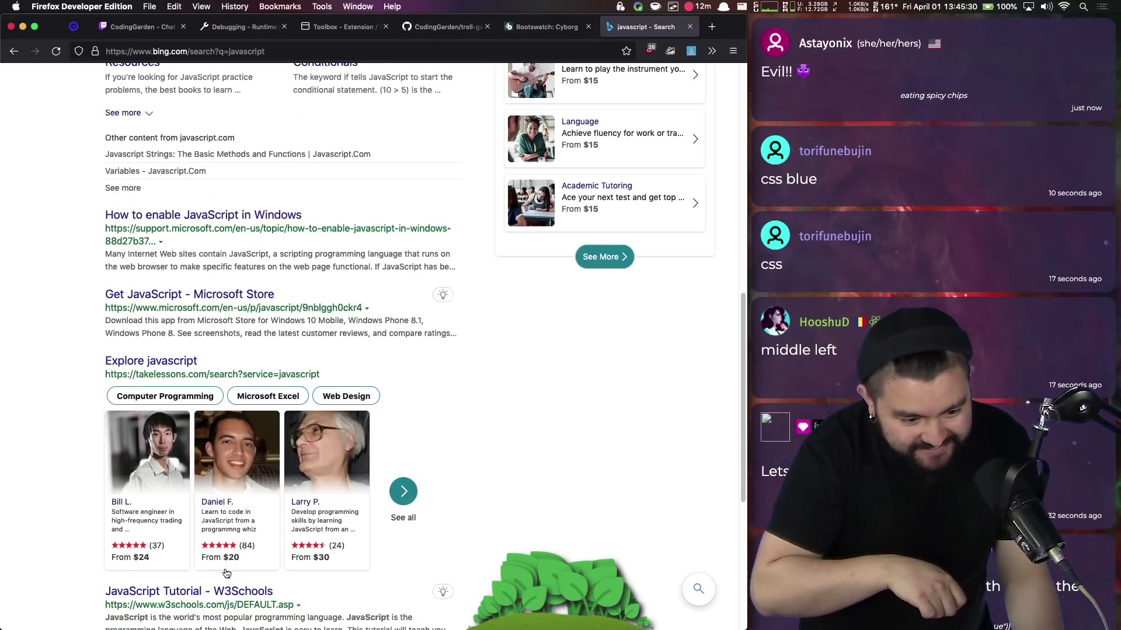
pyautogui.scroll(11, 227, 574)
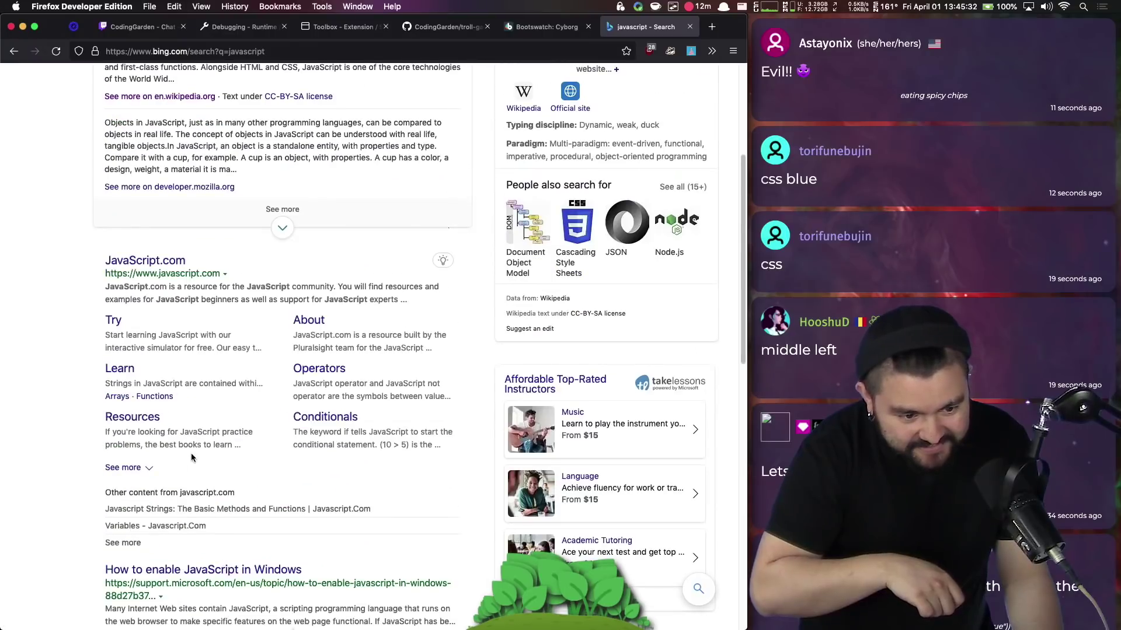
pyautogui.scroll(7, 193, 449)
pyautogui.scroll(-5, 193, 442)
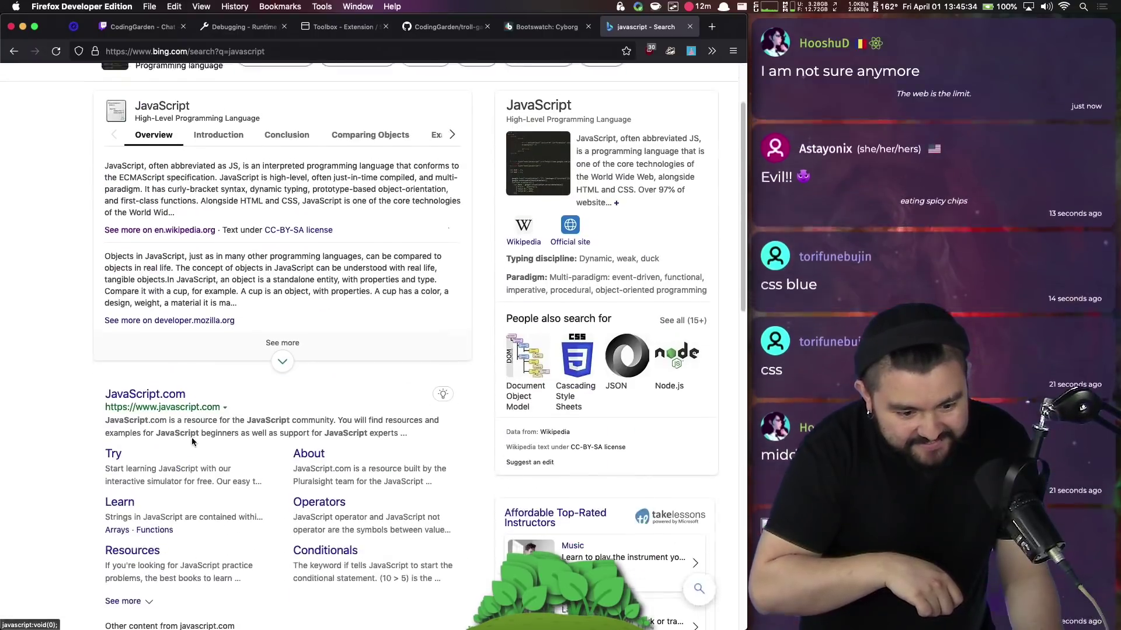
pyautogui.scroll(5, 196, 441)
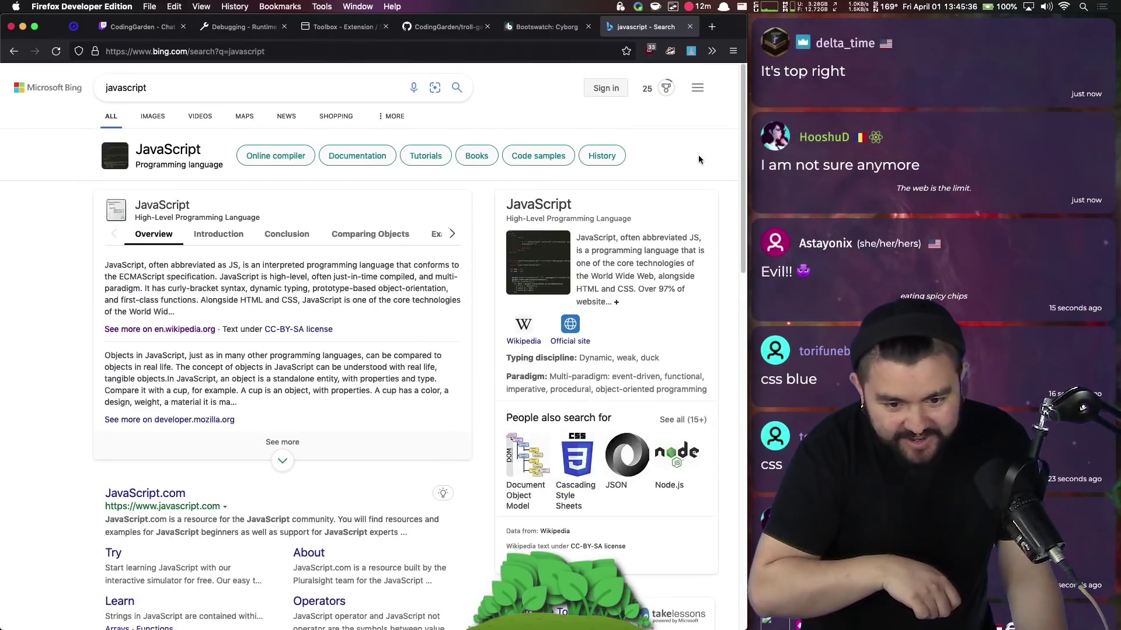
pyautogui.scroll(-1, 678, 108)
pyautogui.scroll(1, 679, 111)
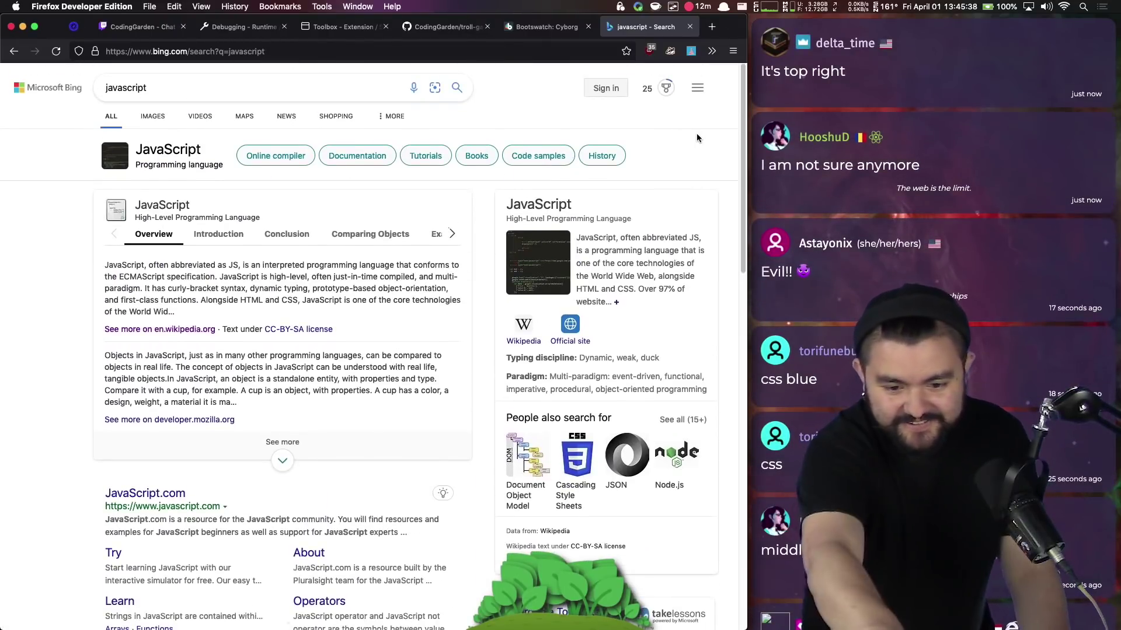
pyautogui.scroll(-6, 707, 135)
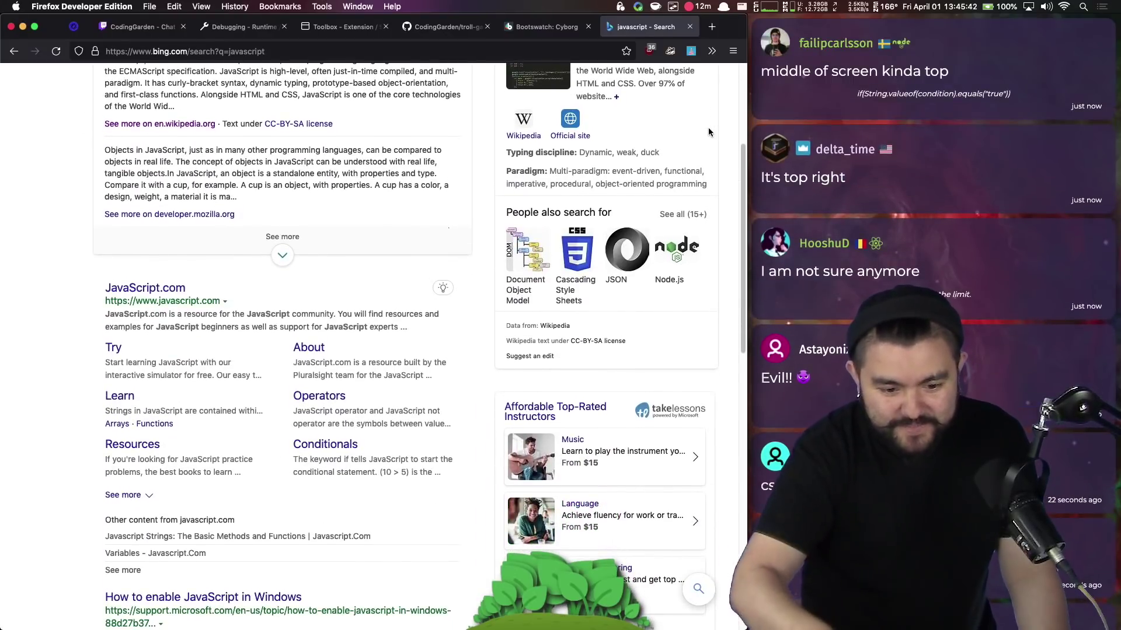
pyautogui.scroll(-1, 341, 230)
pyautogui.scroll(-3, 340, 230)
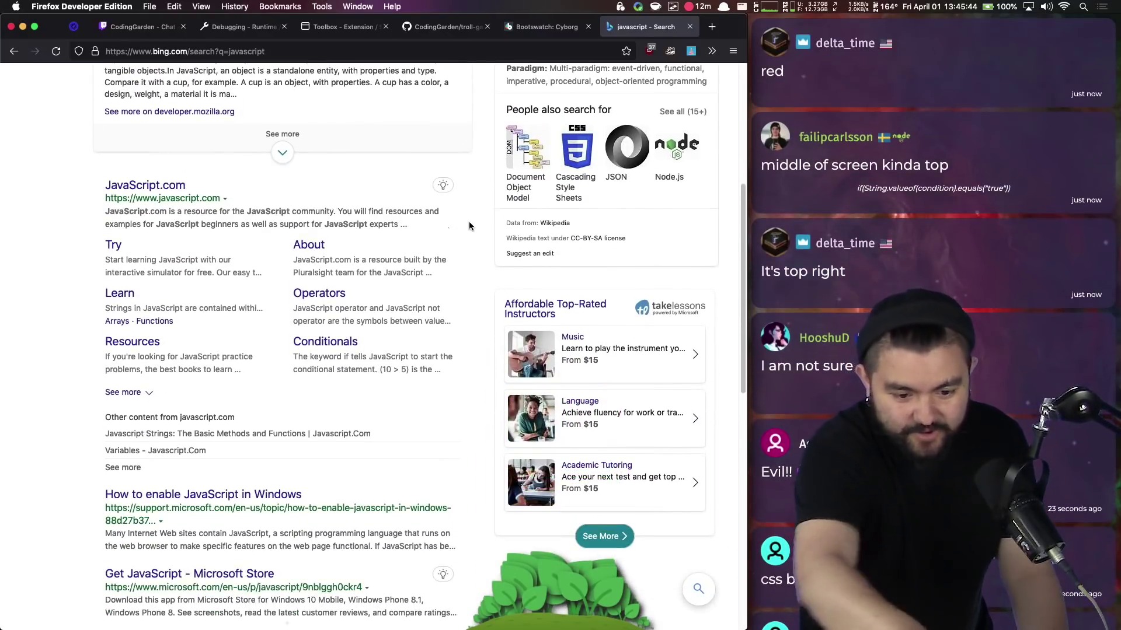
pyautogui.moveTo(446, 218); pyautogui.dragTo(474, 229)
pyautogui.click(457, 227)
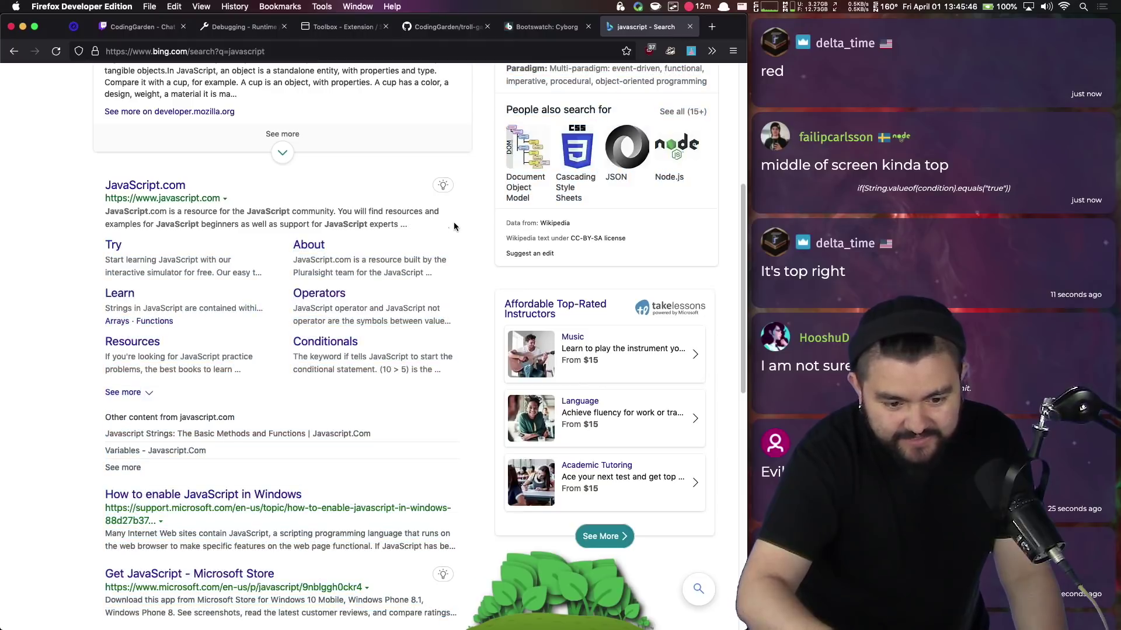
pyautogui.scroll(-1, 450, 246)
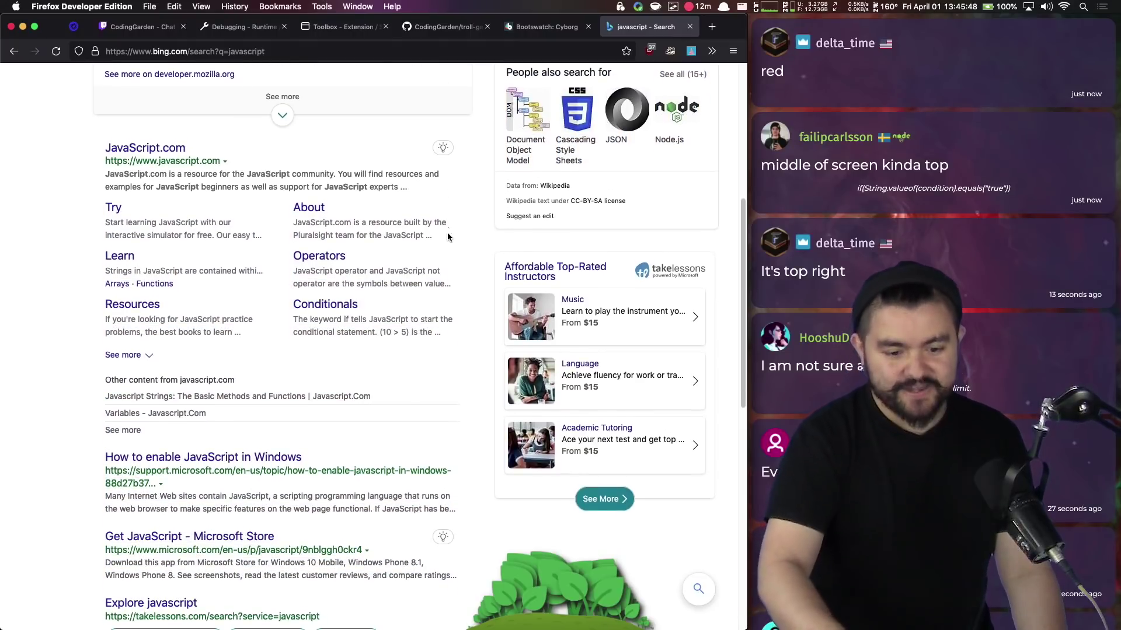
pyautogui.scroll(-1, 450, 239)
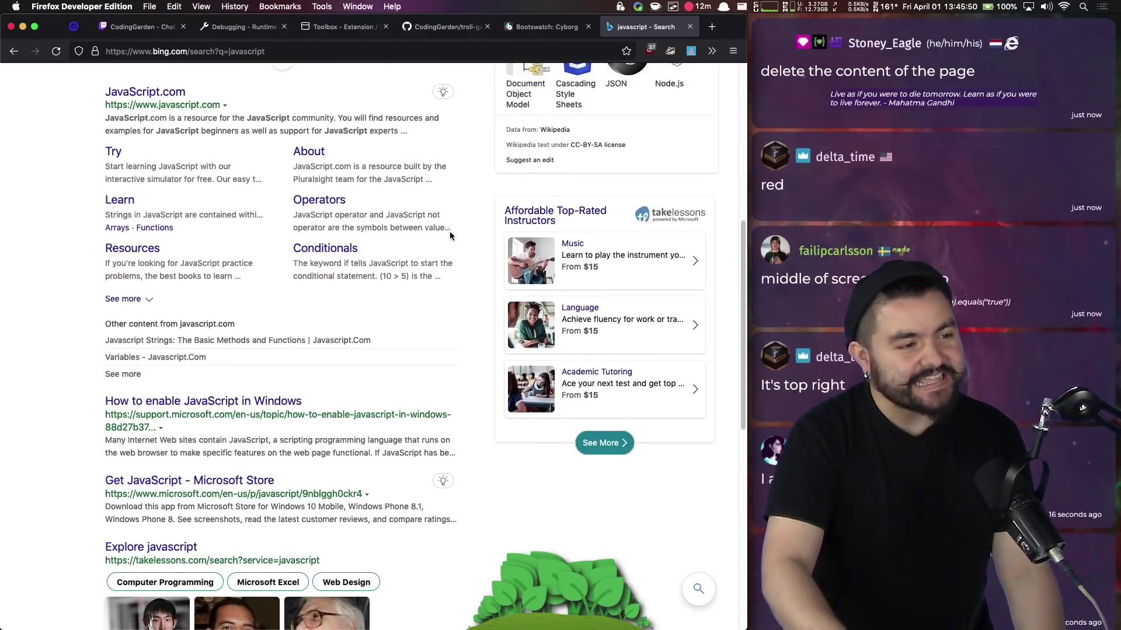
pyautogui.scroll(-1, 449, 231)
pyautogui.scroll(-2, 450, 231)
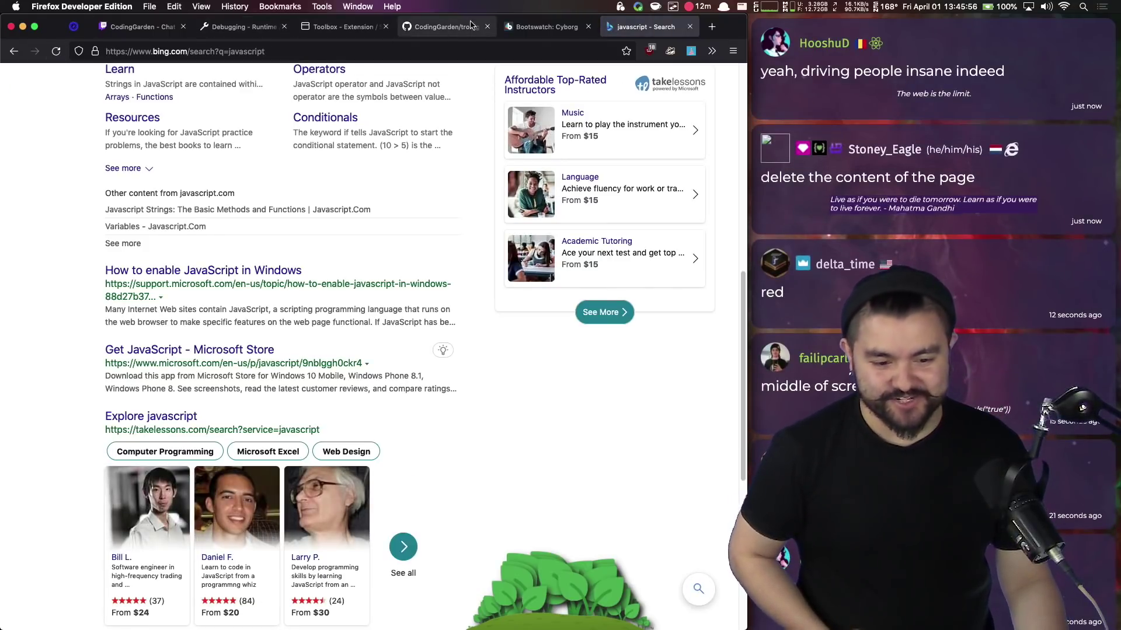
# - Return to the troll-garden repository tab, scroll to its README features, and expand the extension's Content toggles
pyautogui.click(450, 26)
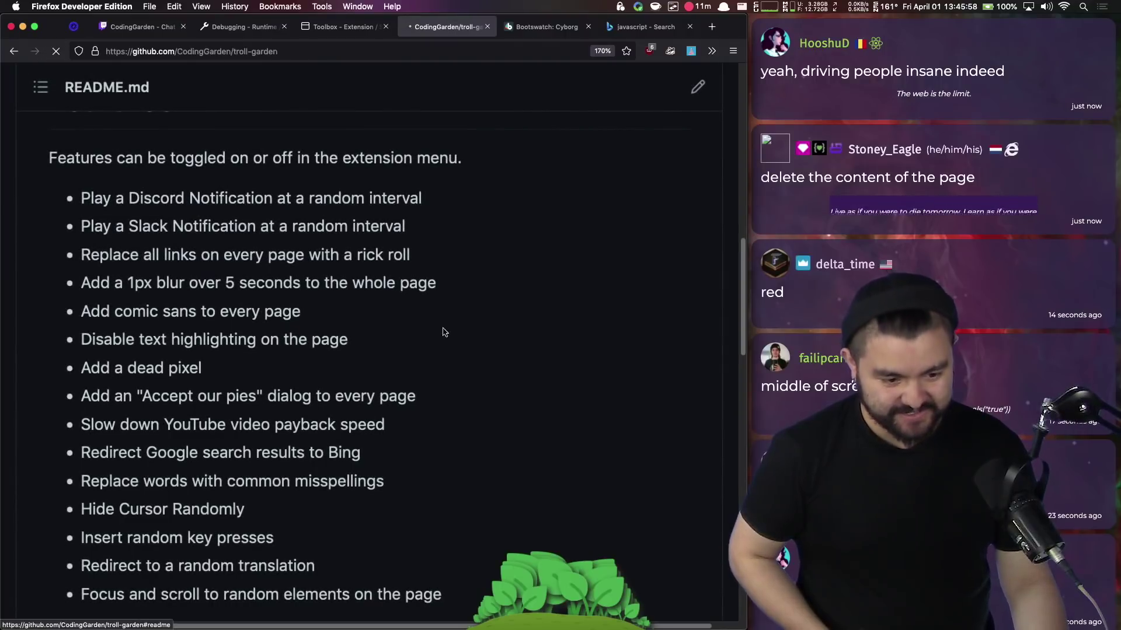
pyautogui.scroll(-10, 542, 374)
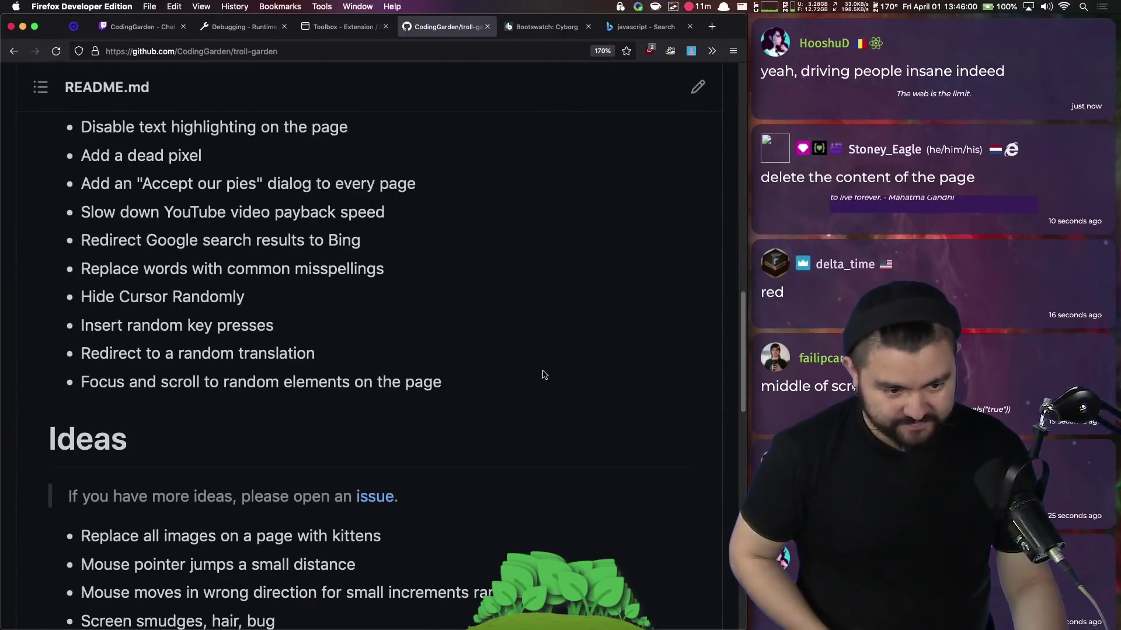
pyautogui.scroll(-5, 542, 374)
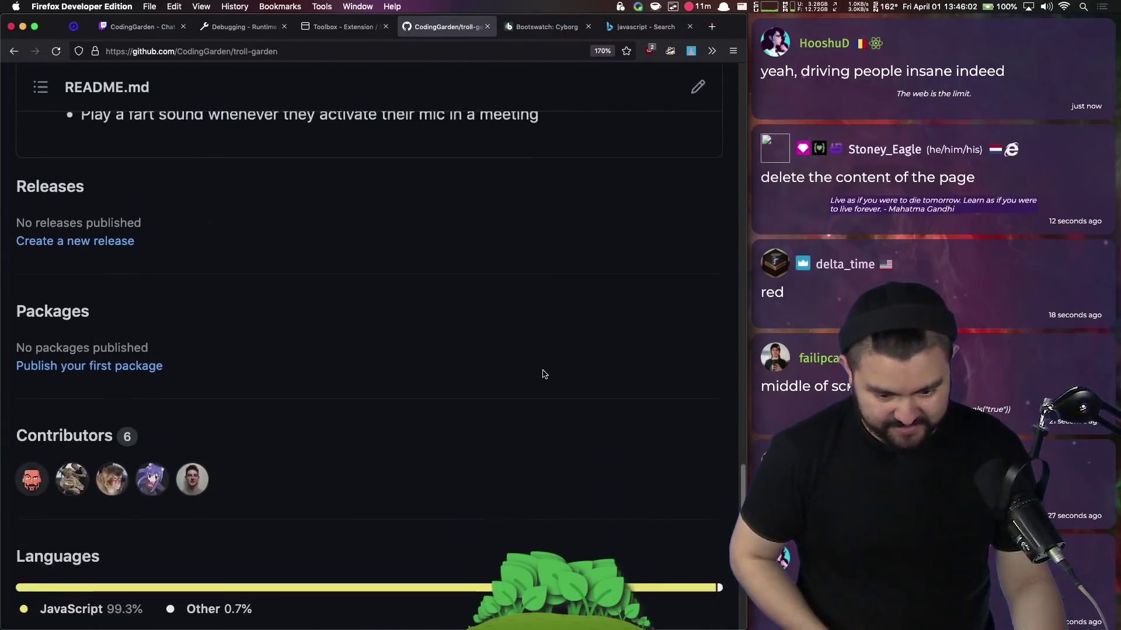
pyautogui.scroll(20, 541, 375)
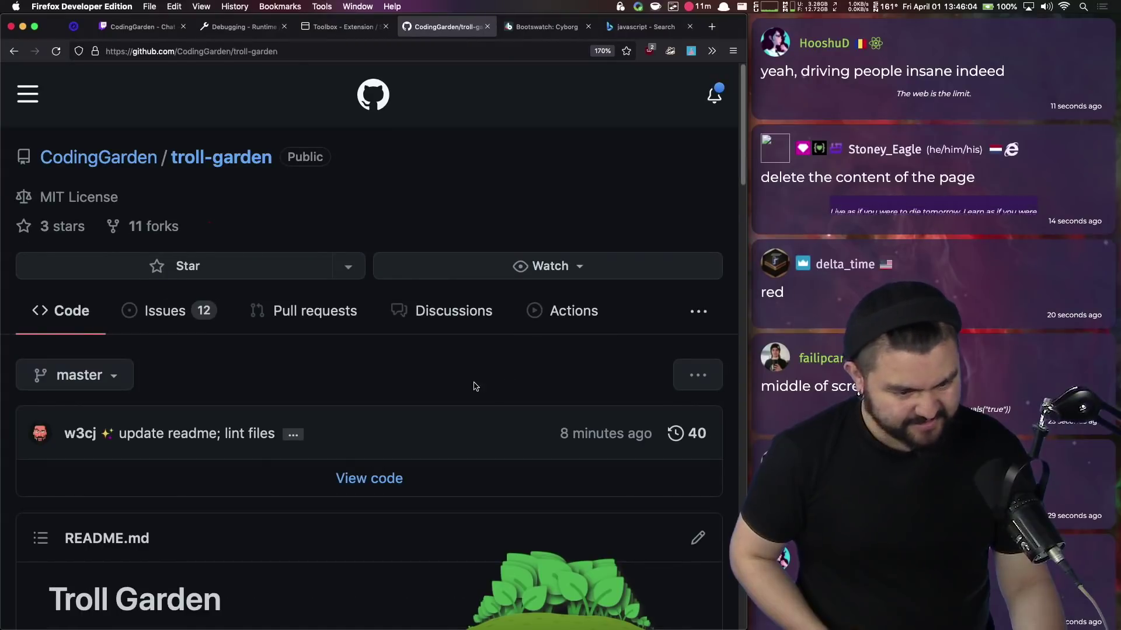
pyautogui.scroll(-15, 211, 232)
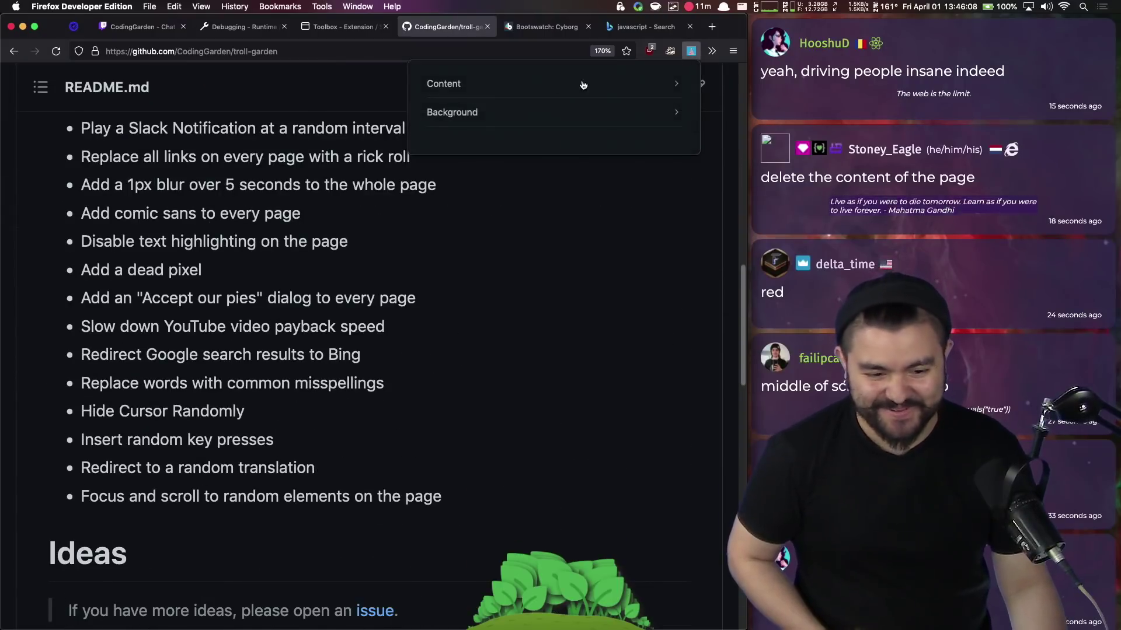
pyautogui.click(524, 84)
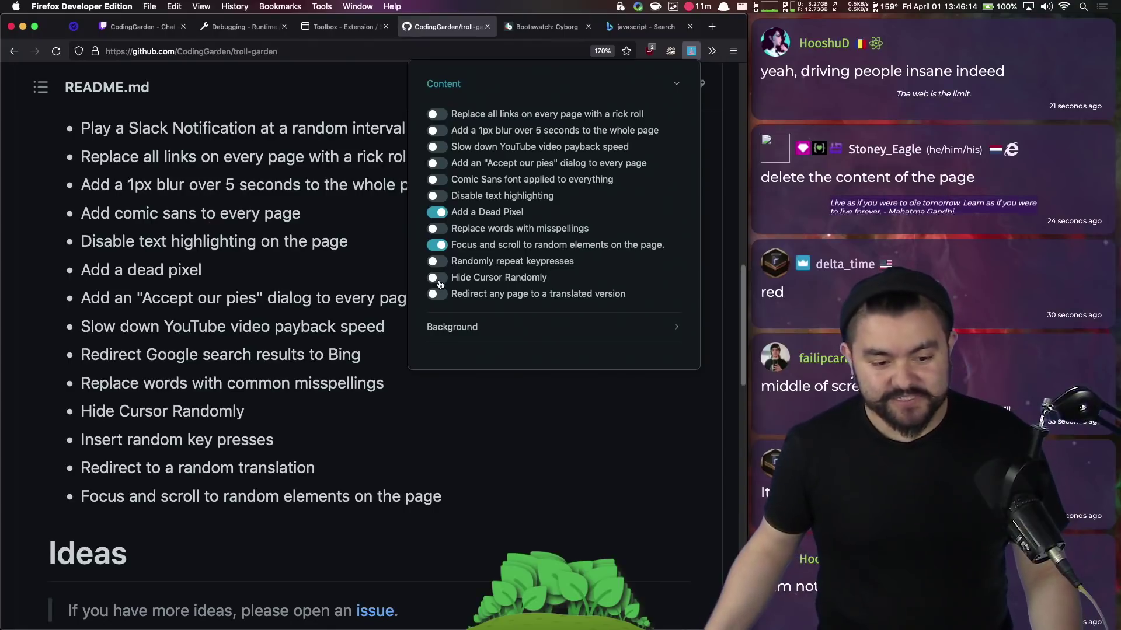
pyautogui.hotkey('alt', 'Tab')
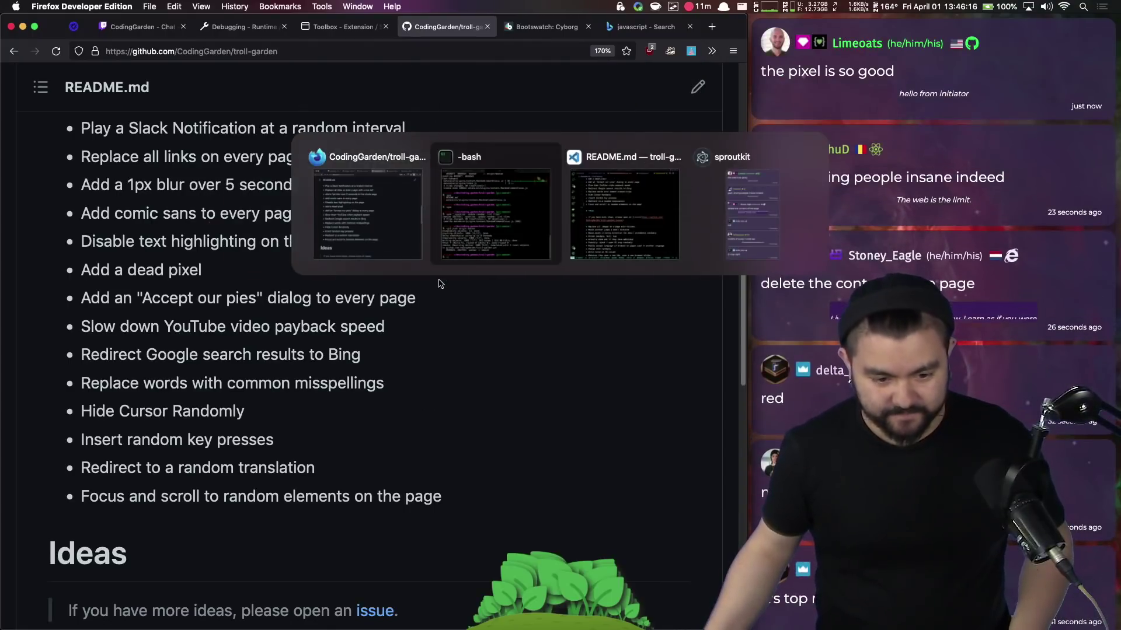
# - Open HideCursorRandomly.js from plugins/content in VS Code, then return to Firefox
pyautogui.hotkey('alt', 'Tab')
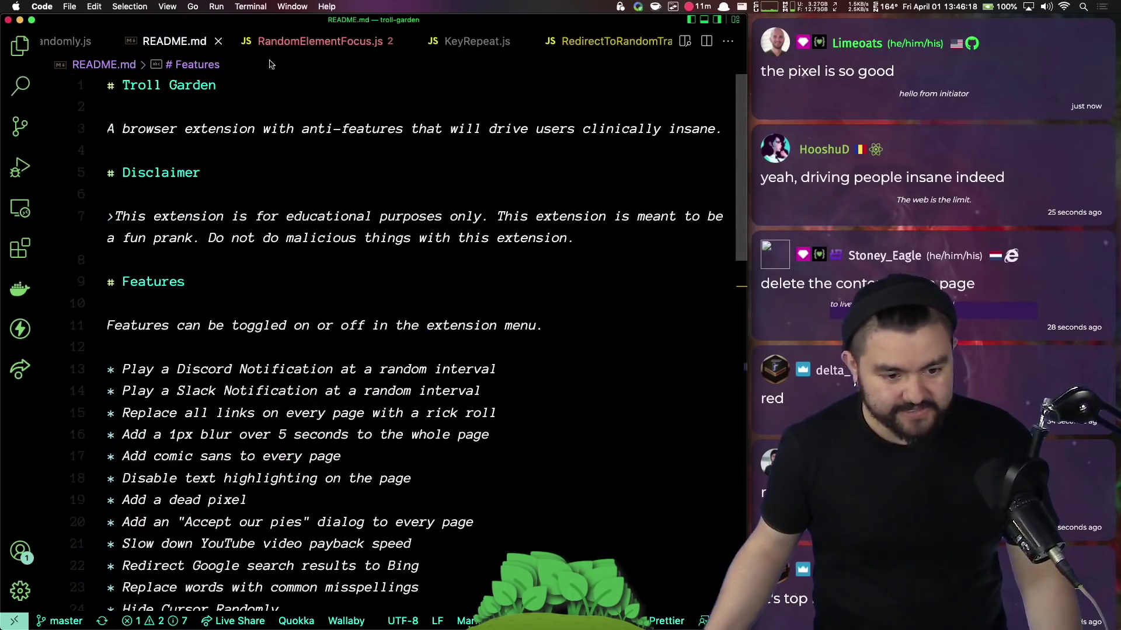
pyautogui.click(20, 45)
pyautogui.scroll(5, 170, 355)
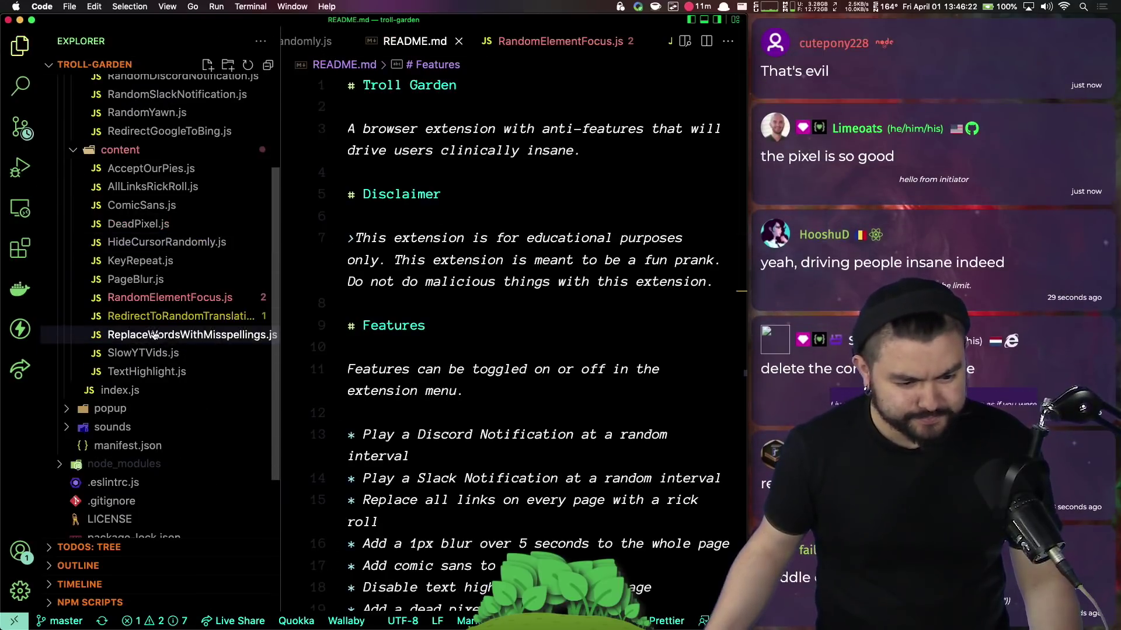
pyautogui.click(150, 243)
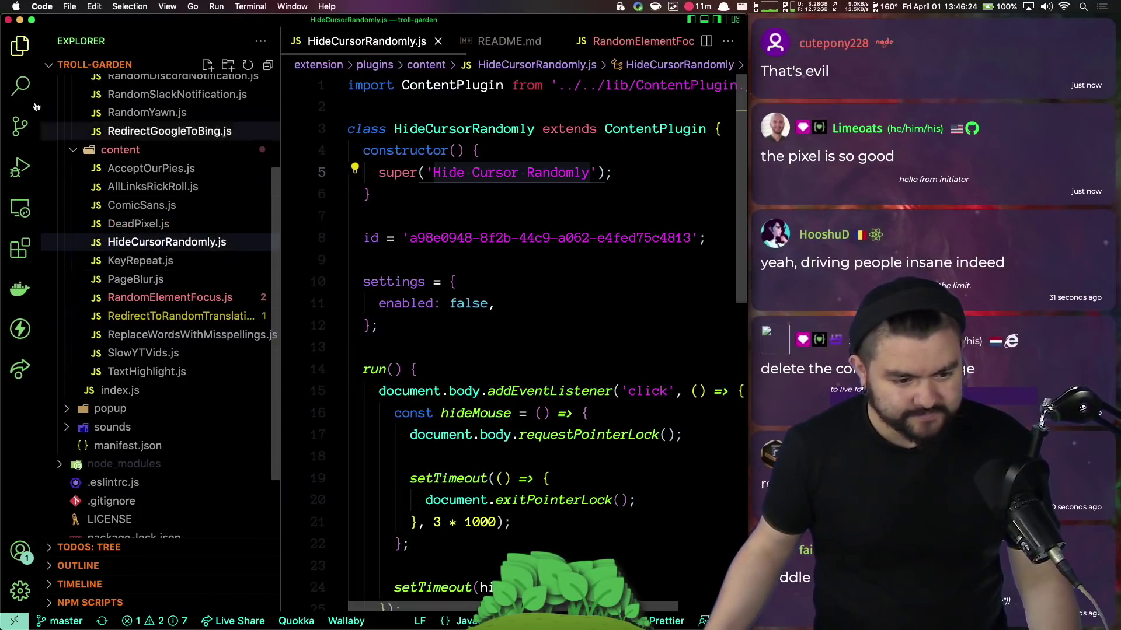
pyautogui.click(20, 45)
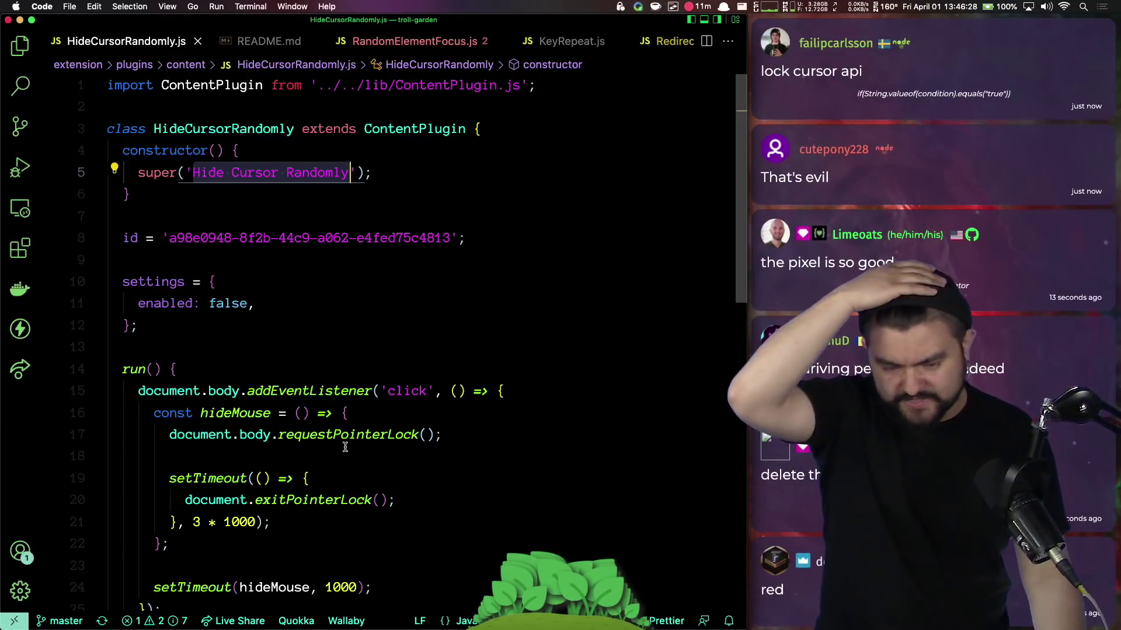
pyautogui.press('super+Tab')
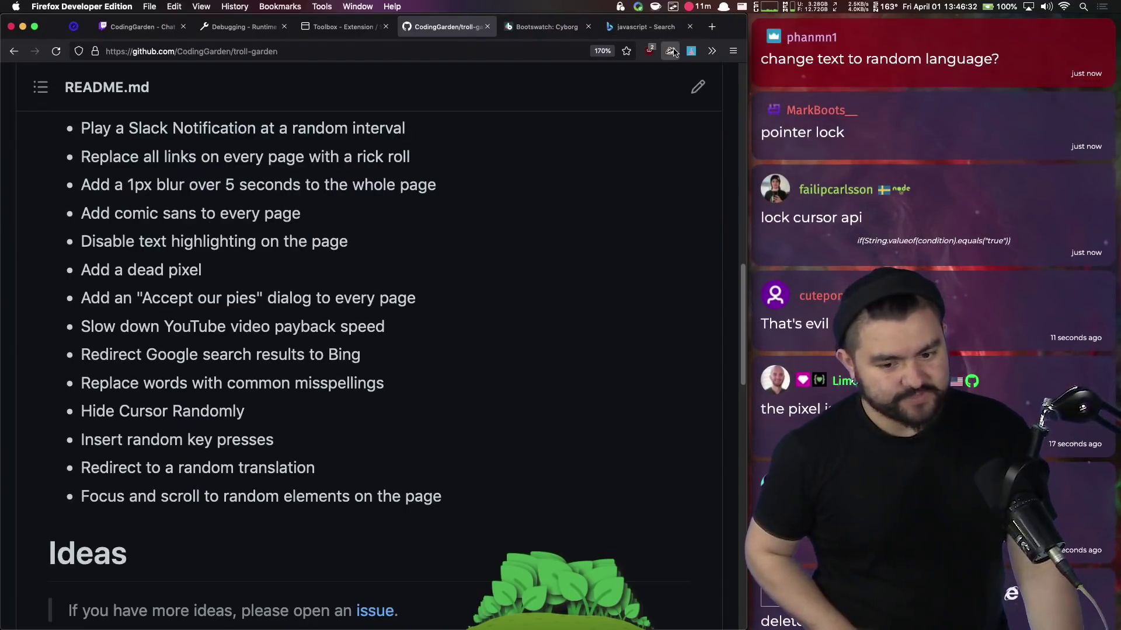
# - Enable the Hide Cursor Randomly Content feature in Troll Garden
pyautogui.click(457, 88)
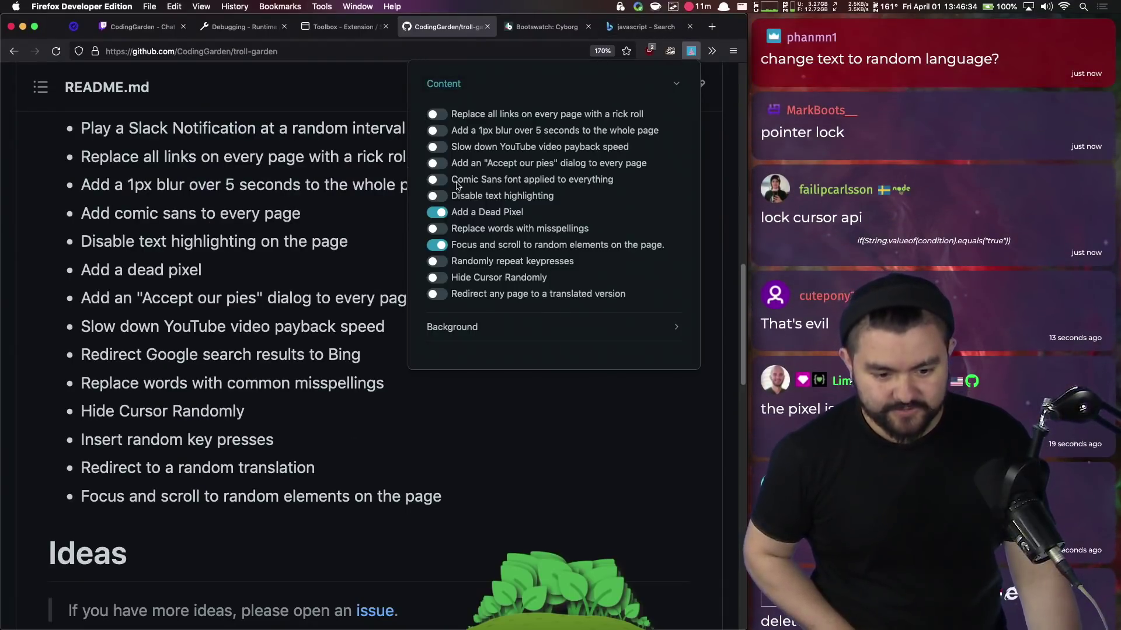
pyautogui.click(347, 234)
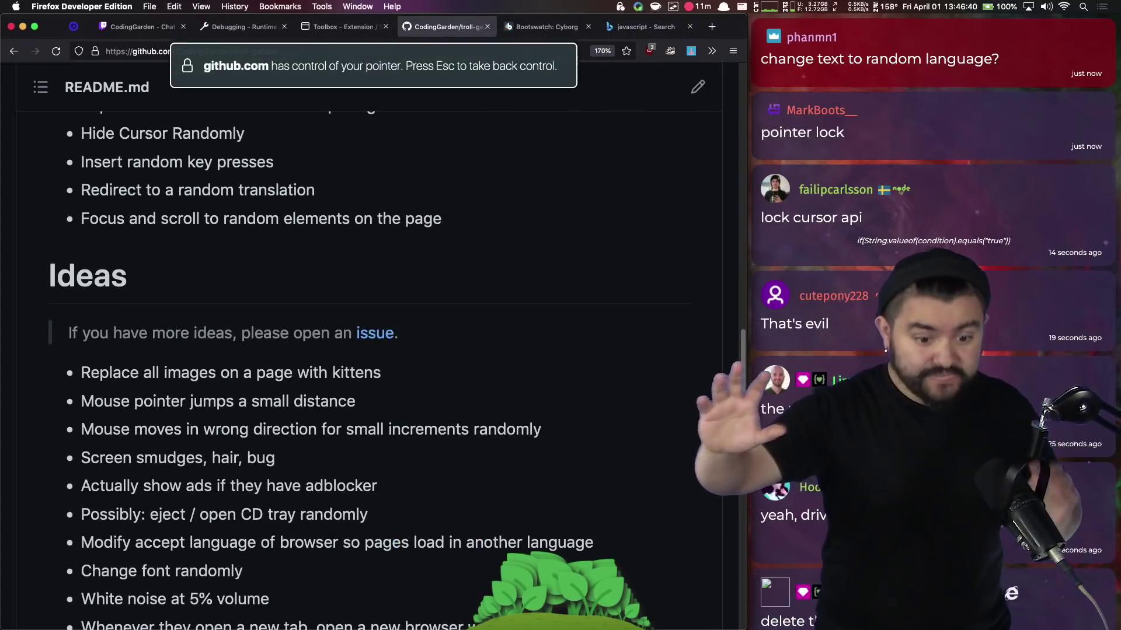
pyautogui.press('Escape')
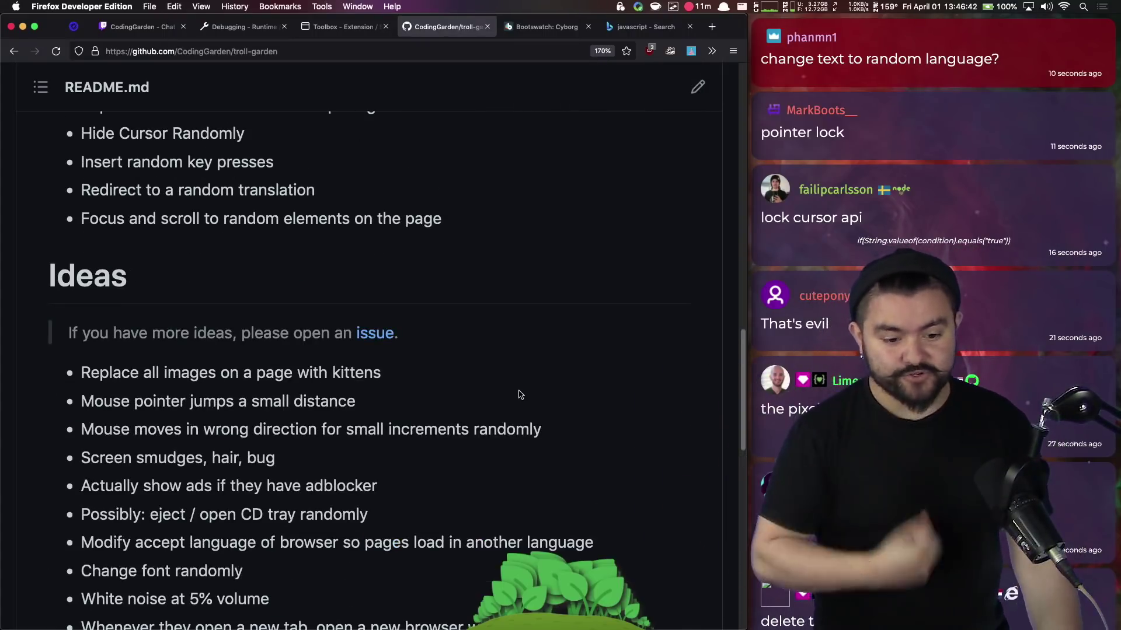
# - Click the troll-garden page to trigger the hidden cursor, recovering the pointer with Esc each time
pyautogui.scroll(-3, 656, 327)
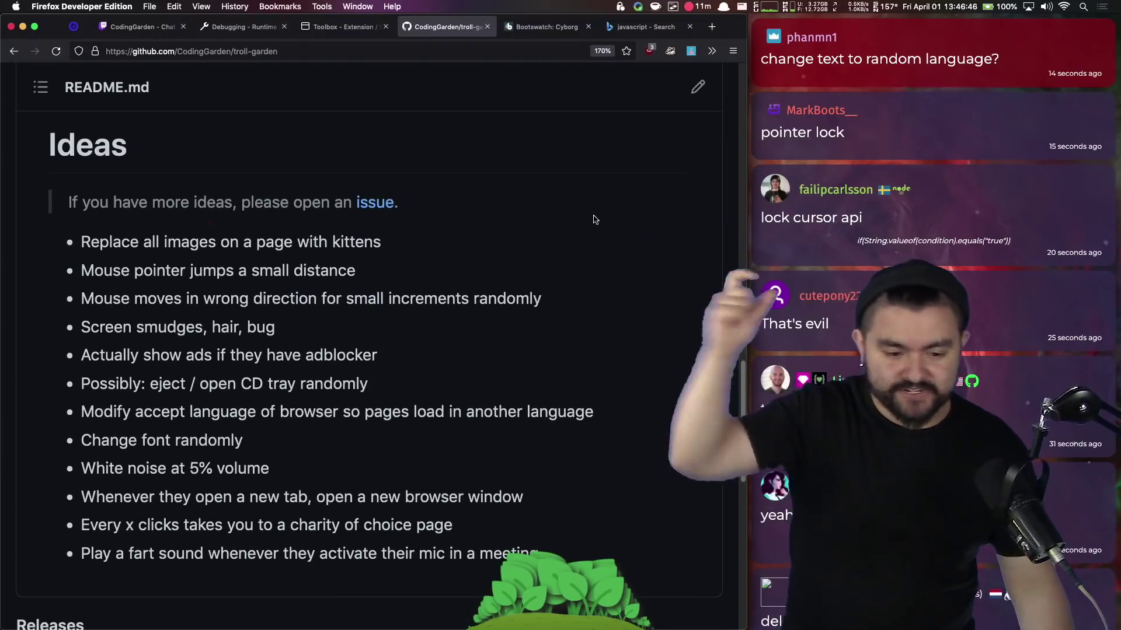
pyautogui.scroll(-2, 595, 219)
pyautogui.scroll(-8, 596, 221)
pyautogui.scroll(13, 395, 282)
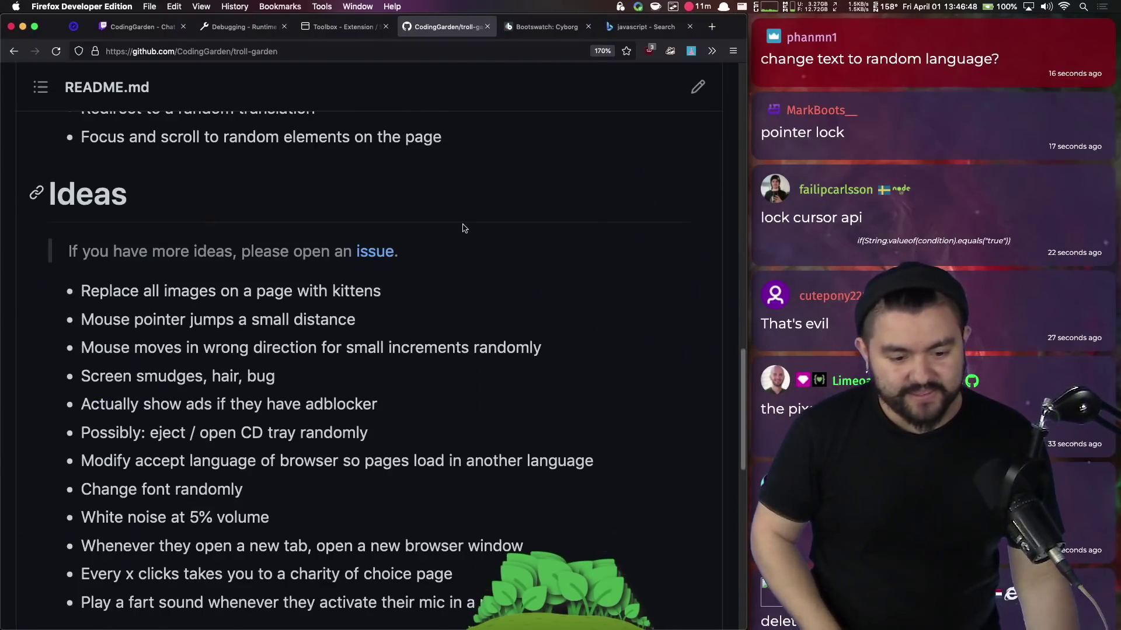
pyautogui.scroll(-9, 579, 324)
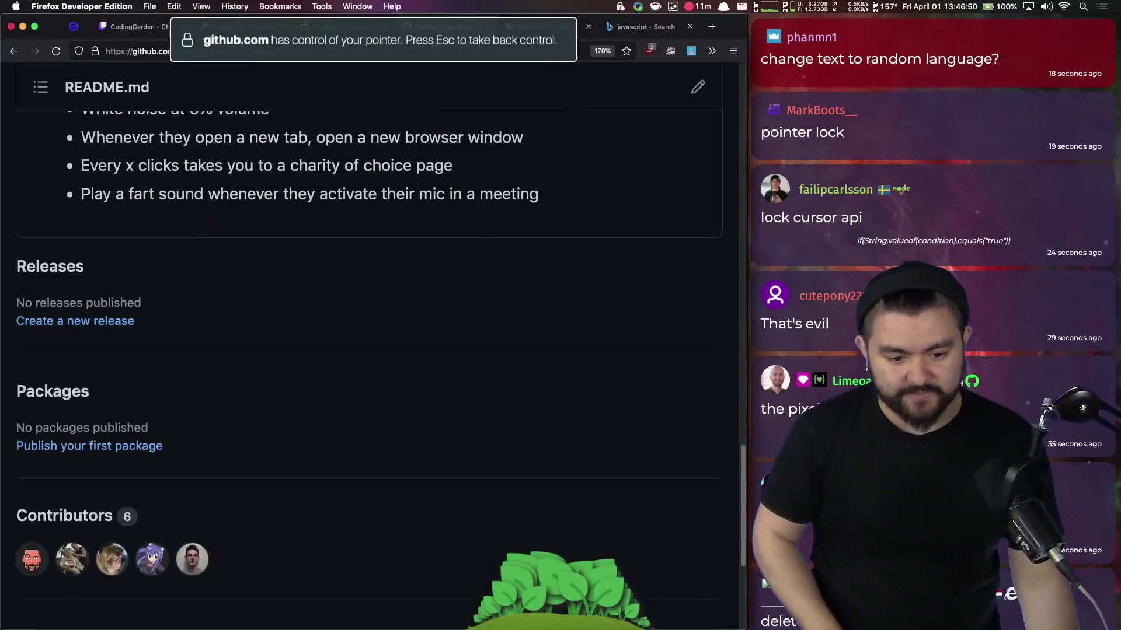
pyautogui.click(499, 248)
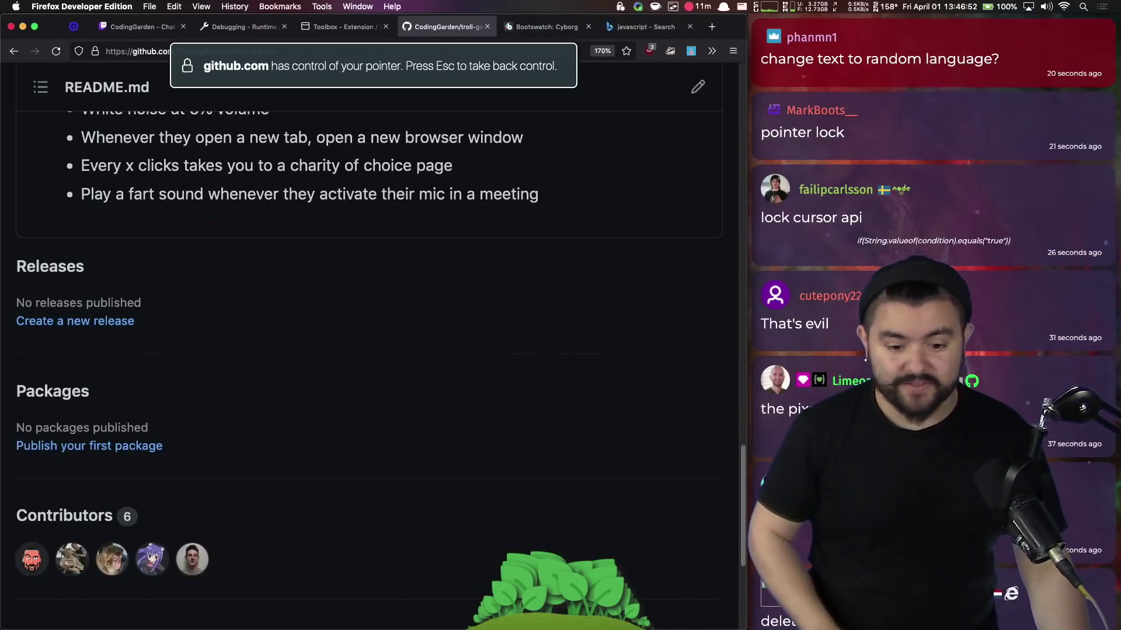
pyautogui.press('Escape')
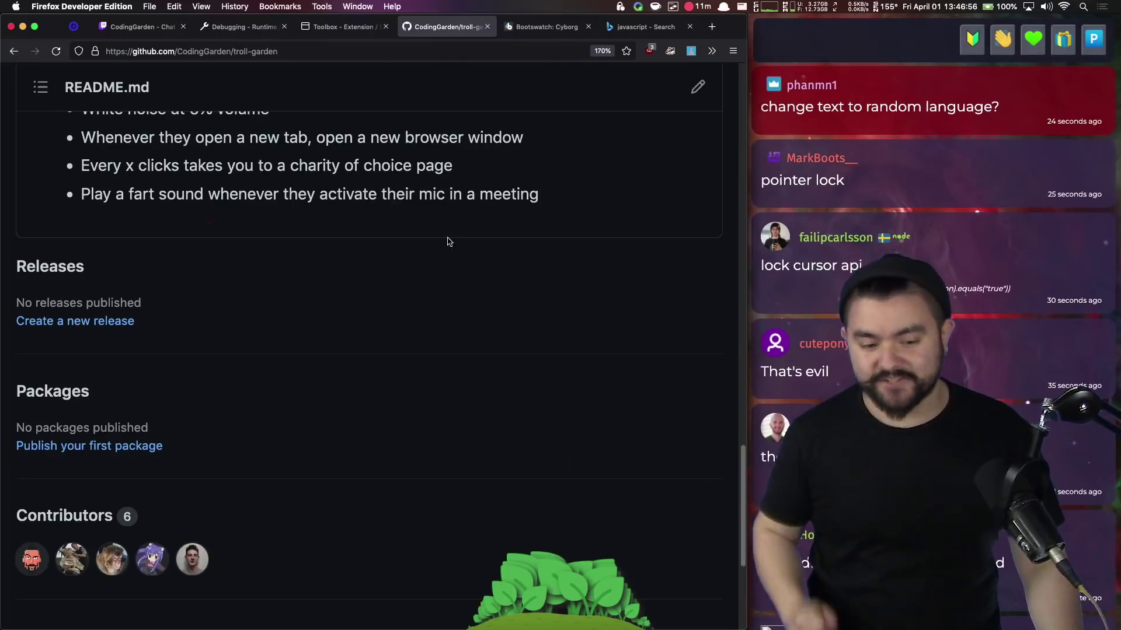
pyautogui.scroll(10, 448, 241)
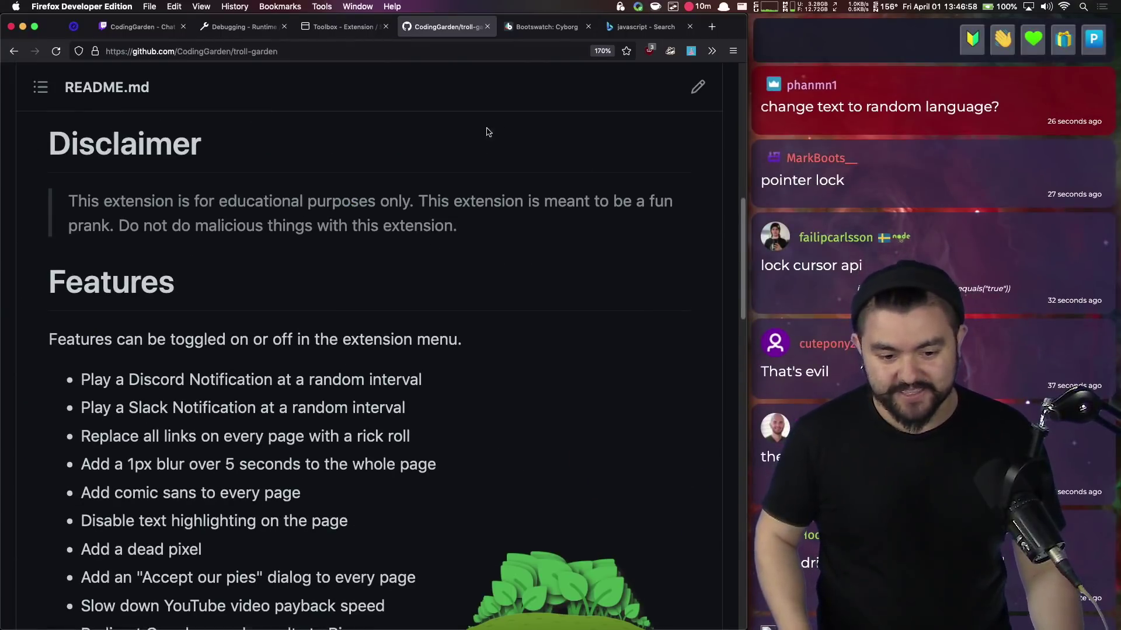
pyautogui.click(488, 131)
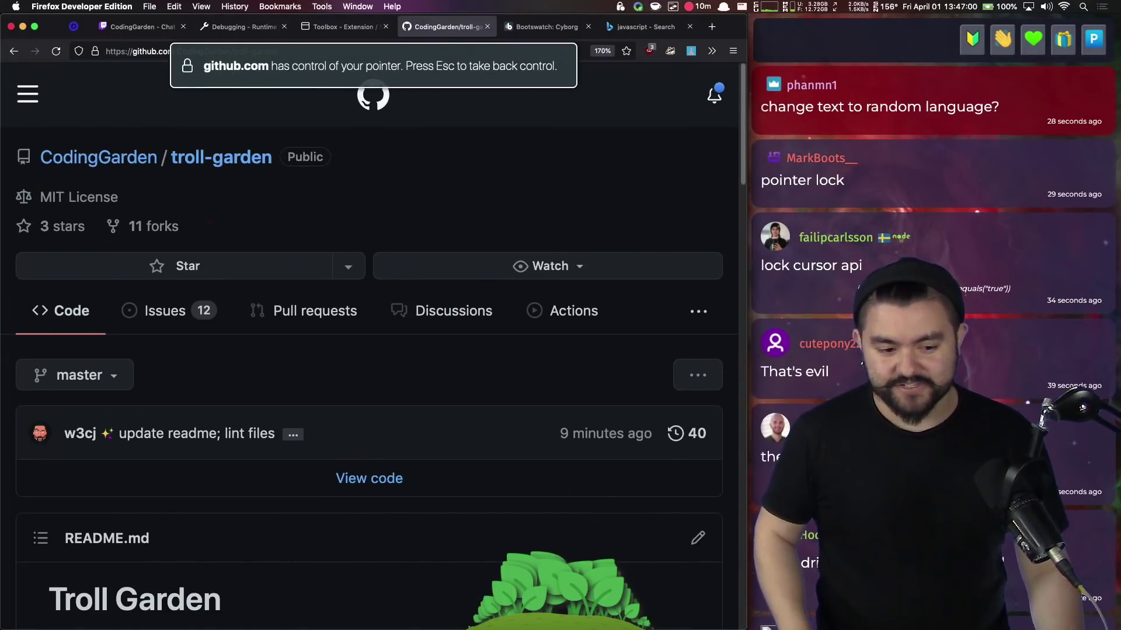
pyautogui.press('Escape')
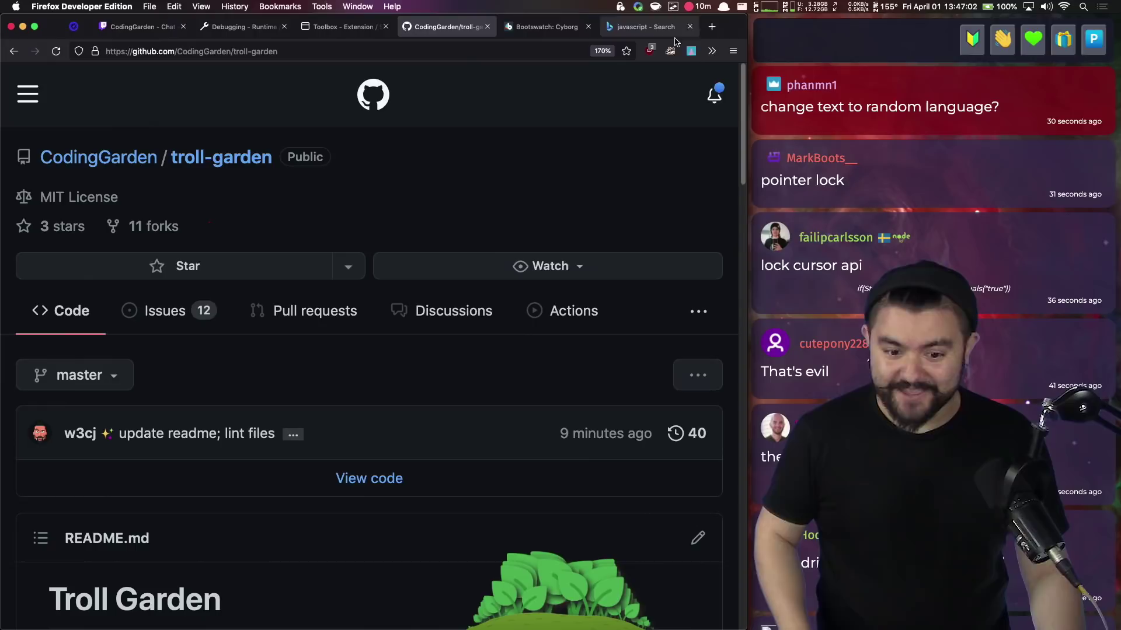
# - Expand the extension's Content features and view the translated repository and Bootswatch Cyborg tabs
pyautogui.click(484, 89)
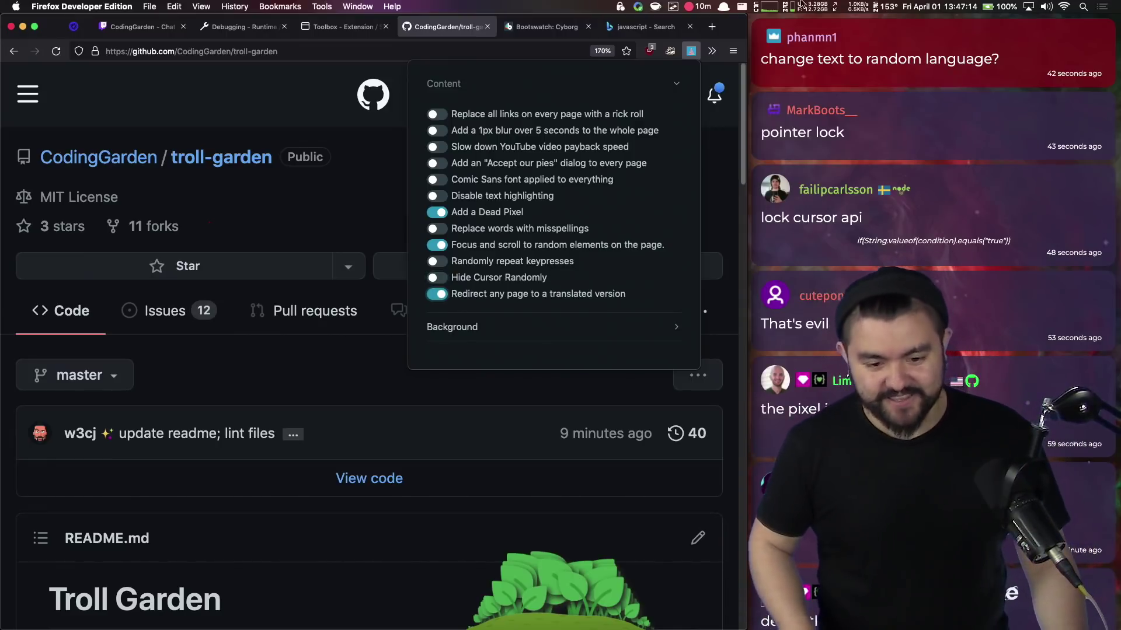
pyautogui.click(707, 27)
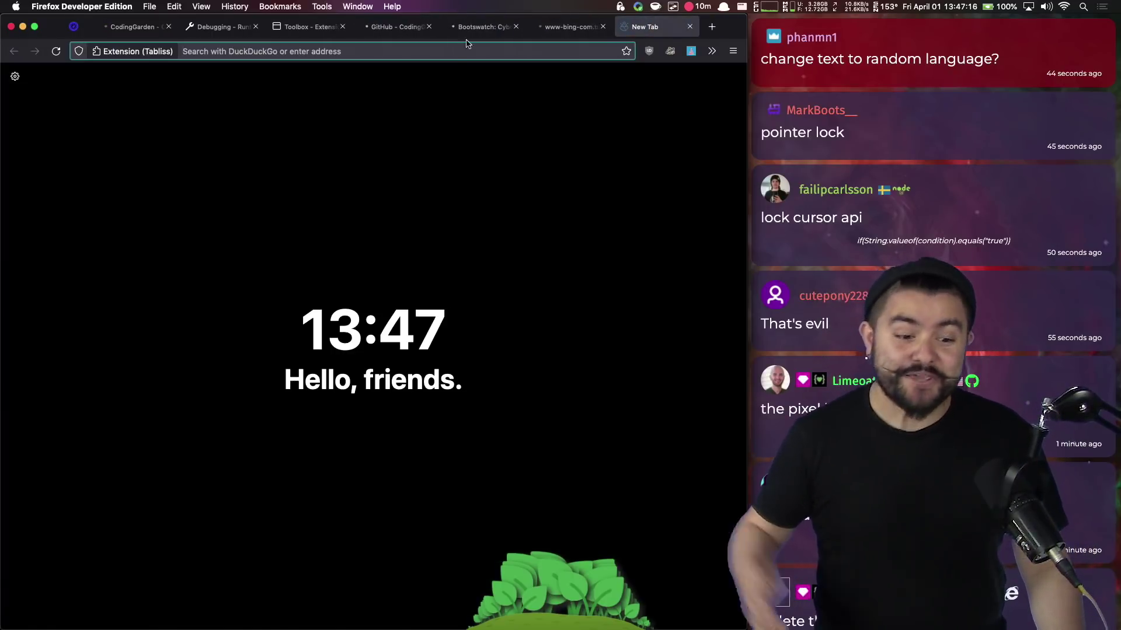
pyautogui.click(397, 27)
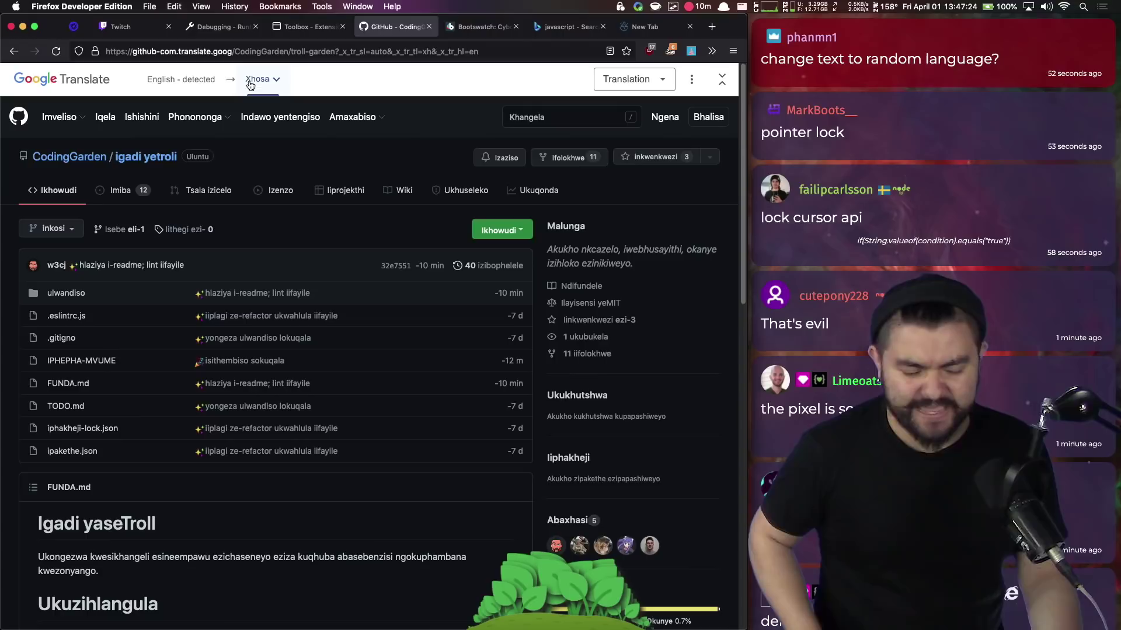
pyautogui.scroll(-10, 289, 226)
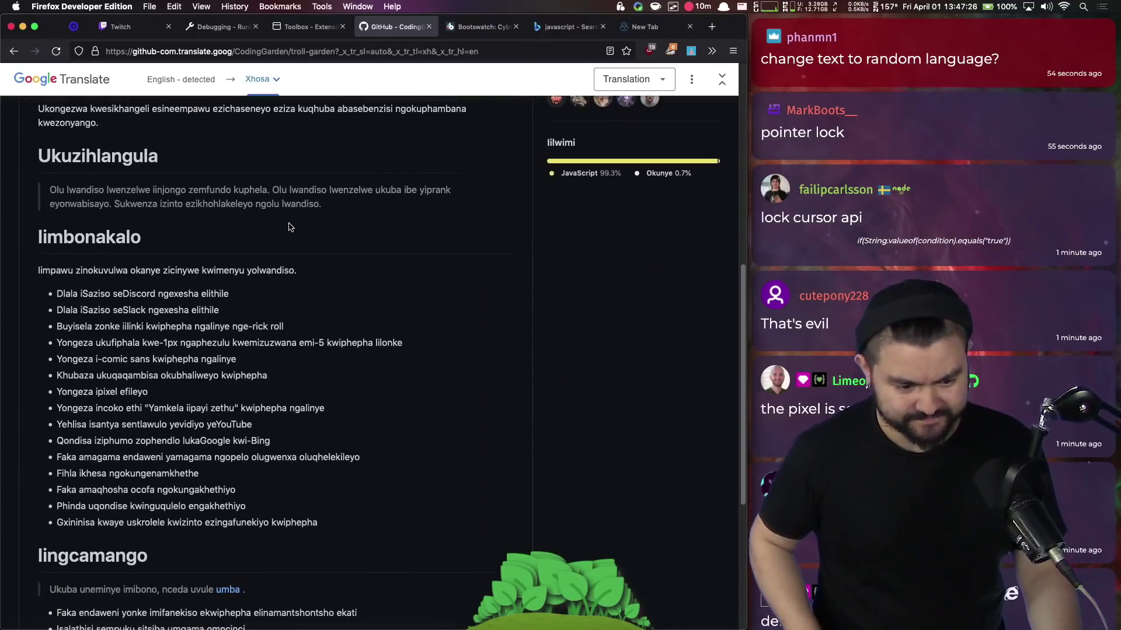
pyautogui.scroll(10, 289, 227)
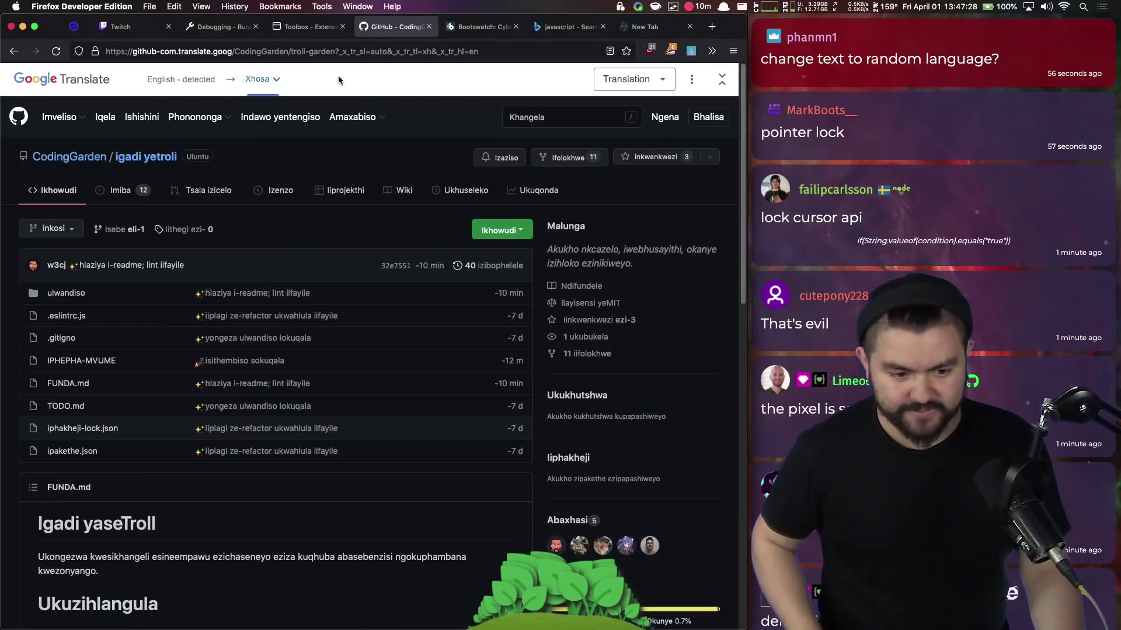
pyautogui.click(469, 30)
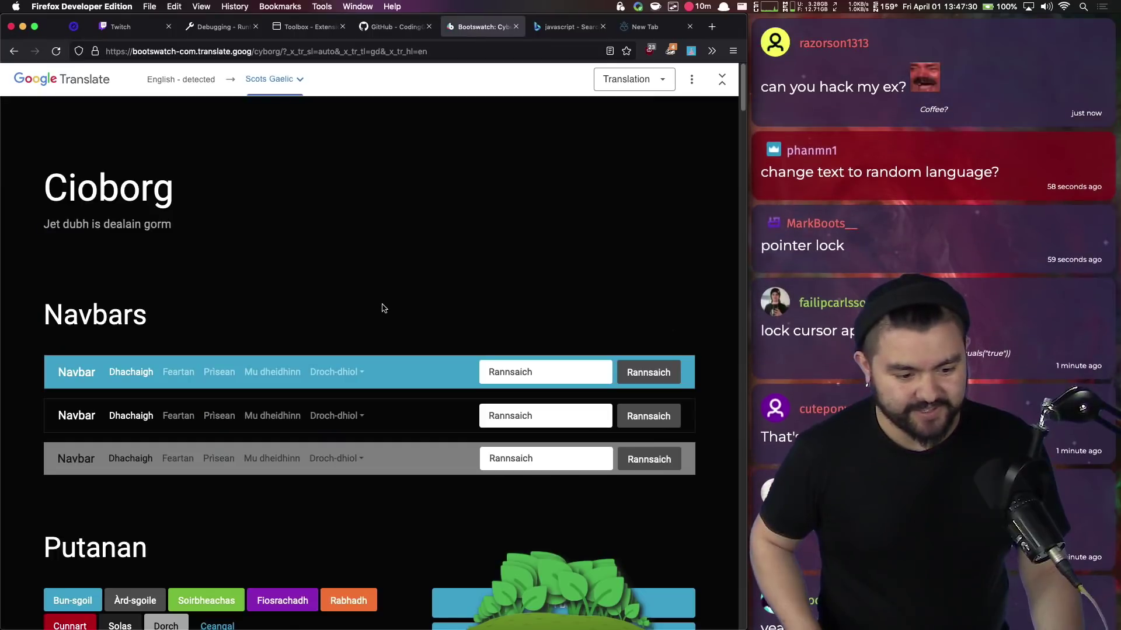
pyautogui.scroll(-2, 384, 309)
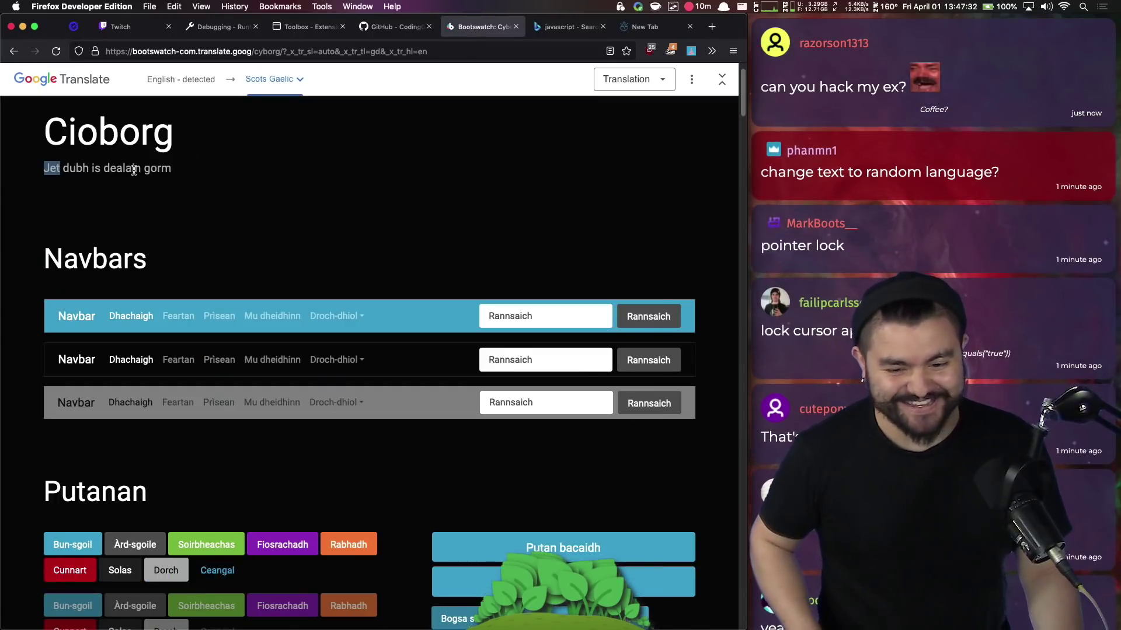
# - Check the translated tabs: Bing results in Bosnian, Twitch in Tatar, GitHub in Xhosa
pyautogui.click(563, 27)
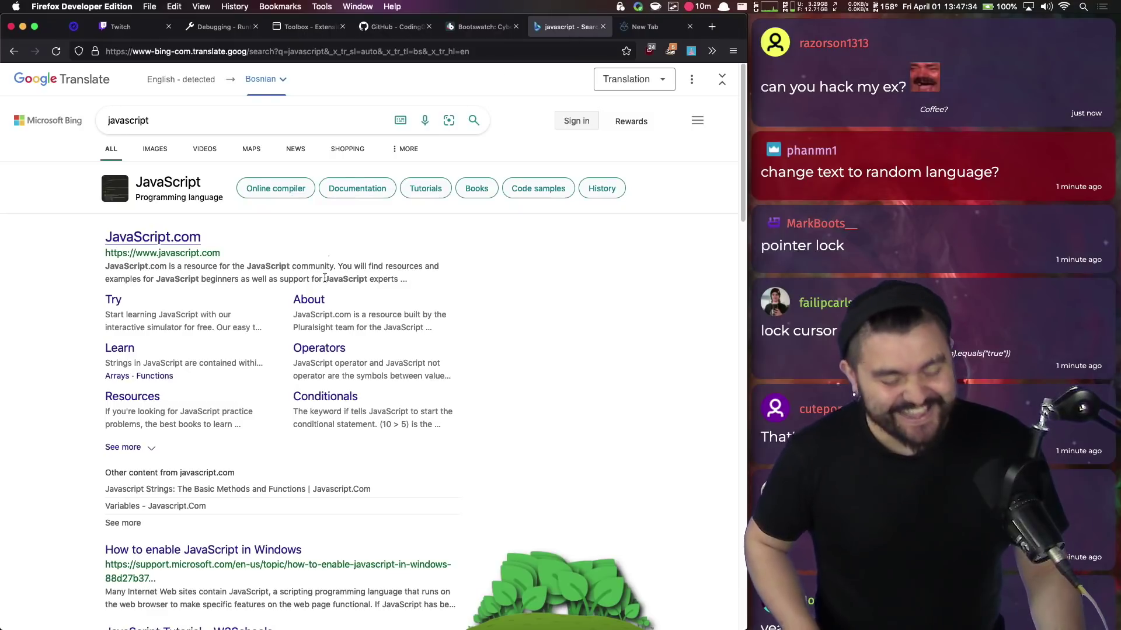
pyautogui.scroll(-3, 332, 295)
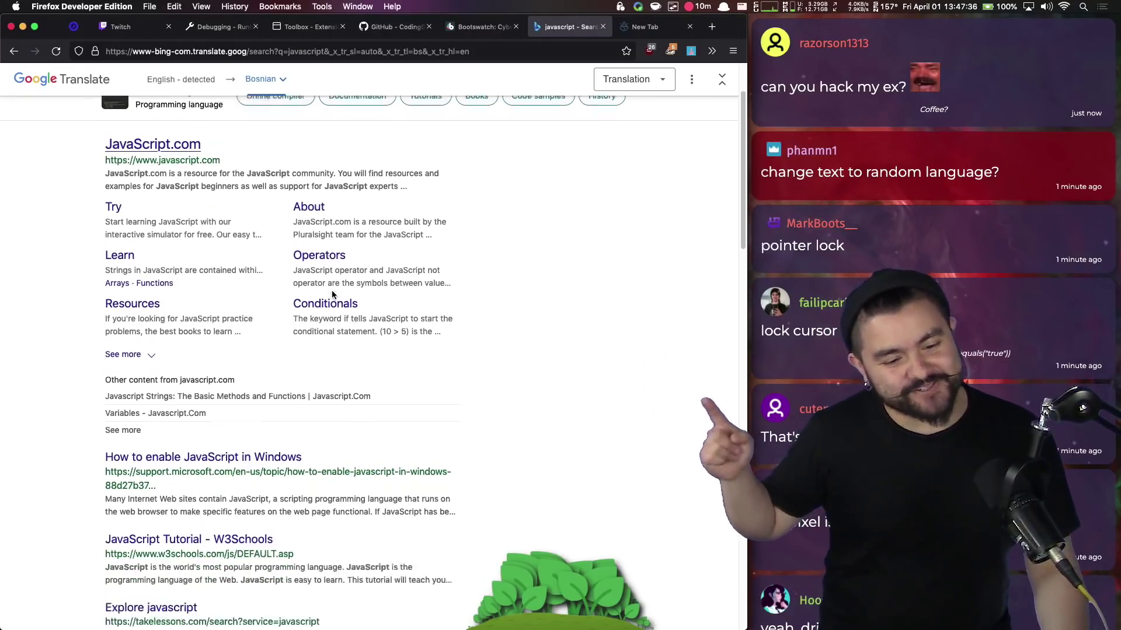
pyautogui.scroll(-2, 478, 182)
pyautogui.scroll(4, 593, 204)
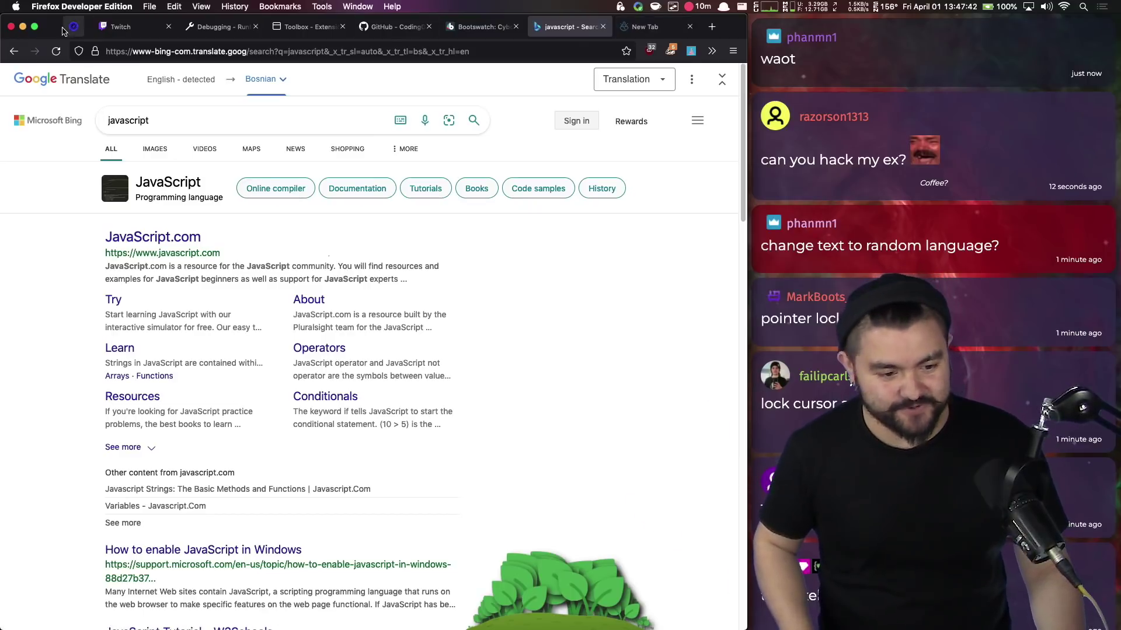
pyautogui.click(124, 28)
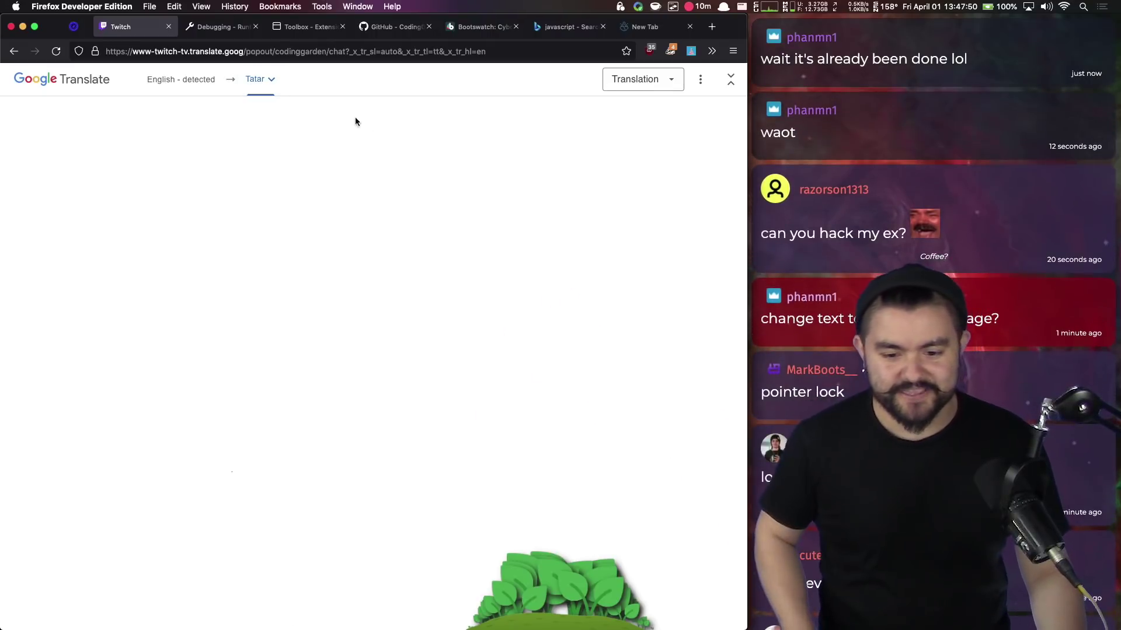
pyautogui.click(368, 29)
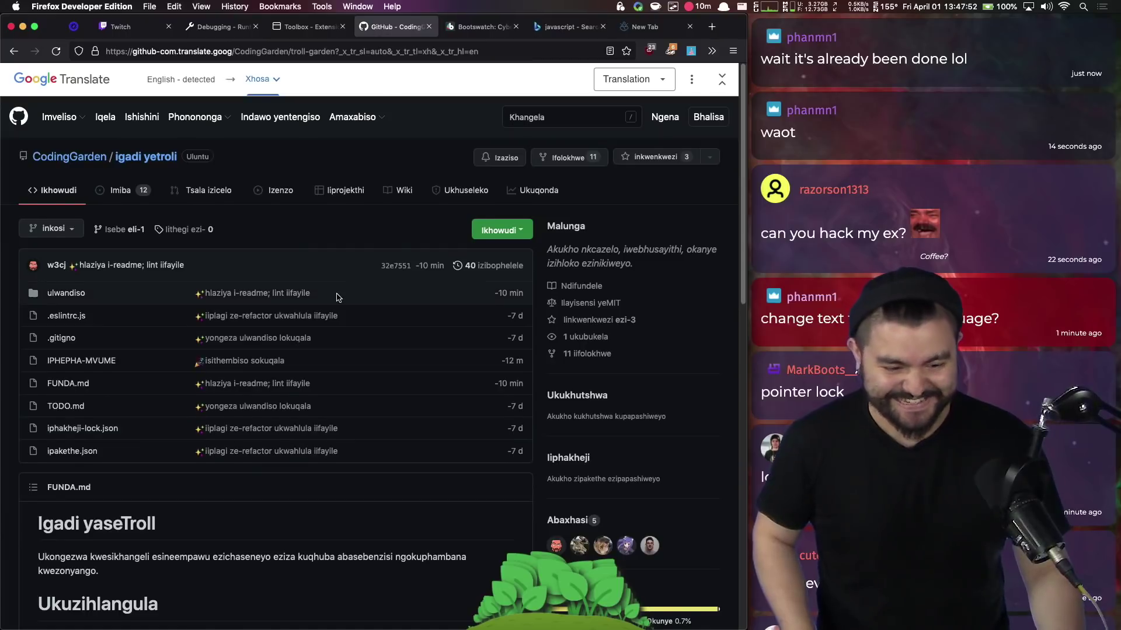
pyautogui.scroll(-3, 336, 298)
# - Turn off the translation redirect in Troll Garden's Content settings
pyautogui.click(691, 51)
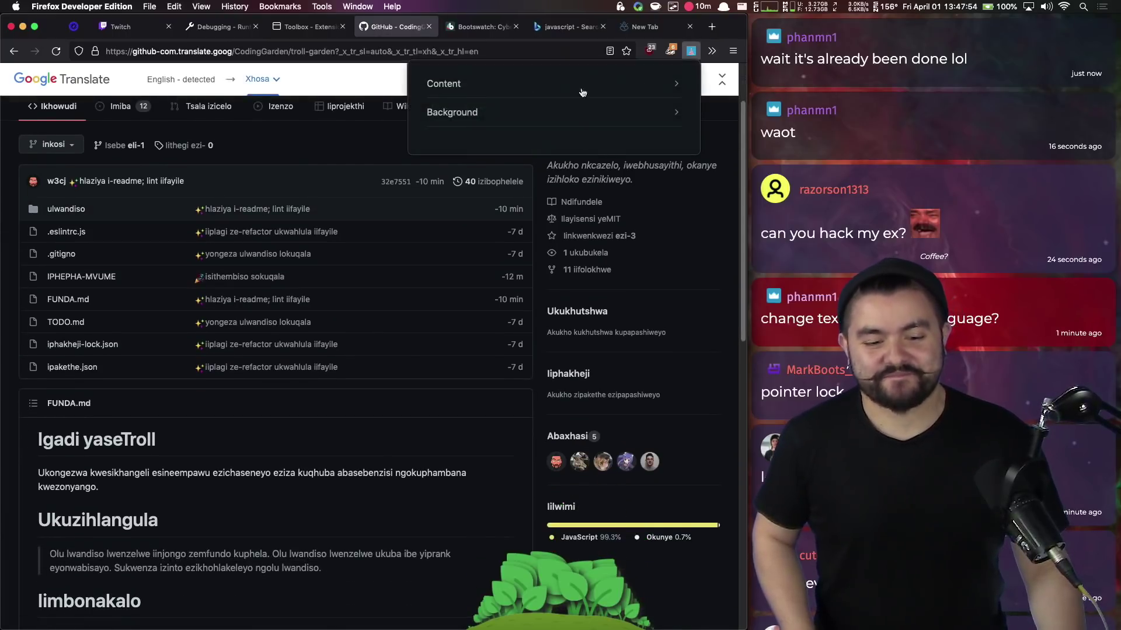
pyautogui.click(461, 84)
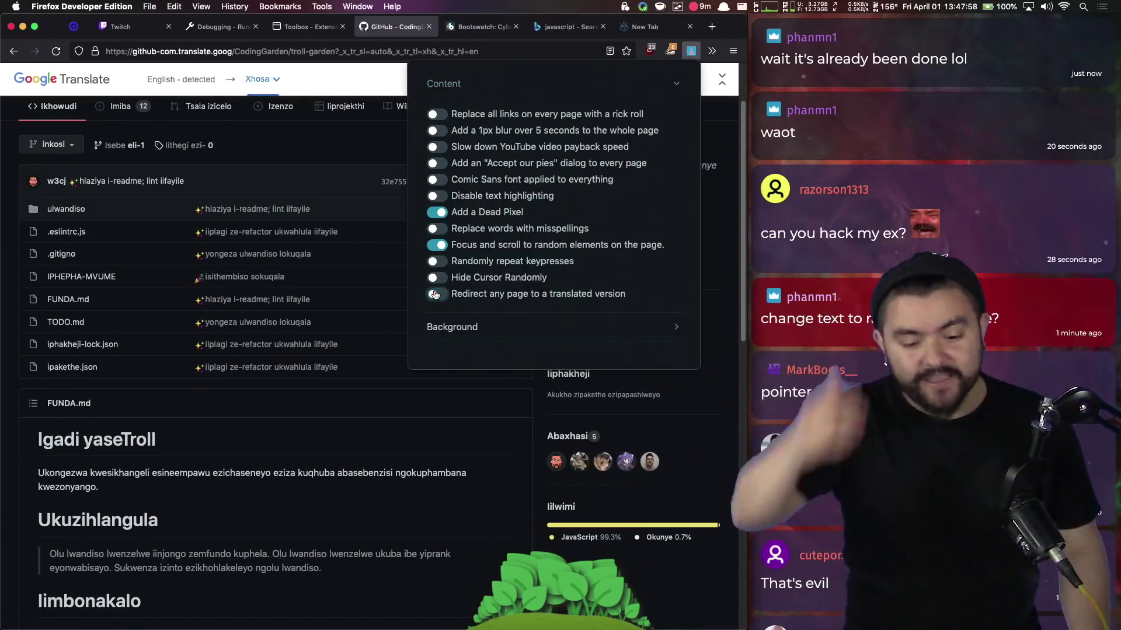
pyautogui.moveTo(386, 475); pyautogui.dragTo(117, 488)
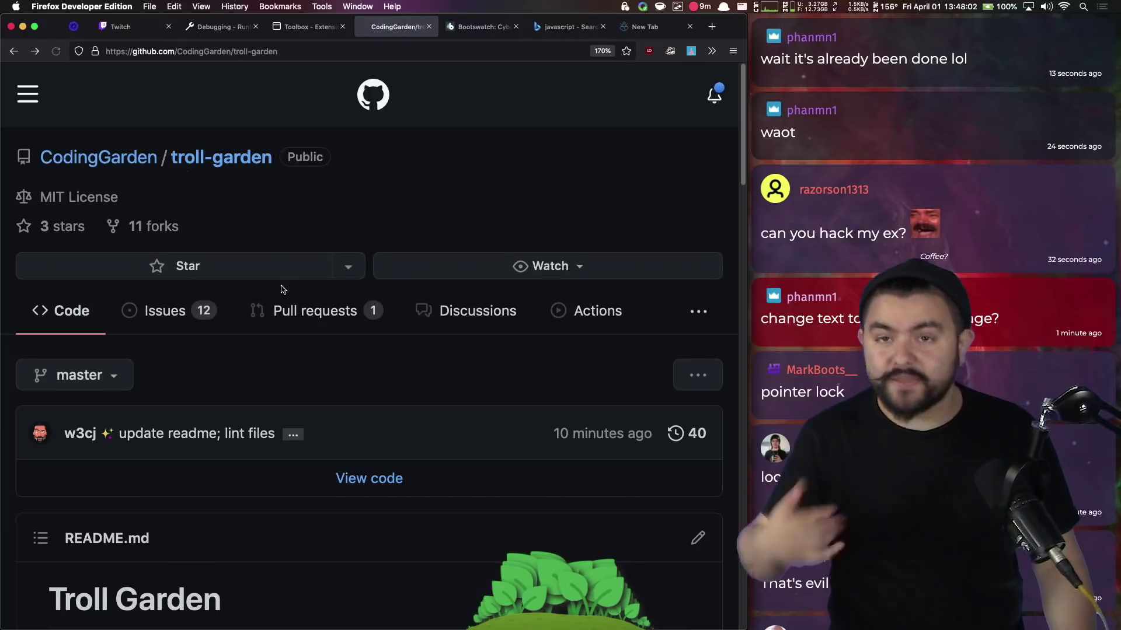
# - Scroll the English README, highlighting the Disclaimer paragraph and reviewing the Features list
pyautogui.scroll(-5, 279, 297)
pyautogui.scroll(-4, 239, 455)
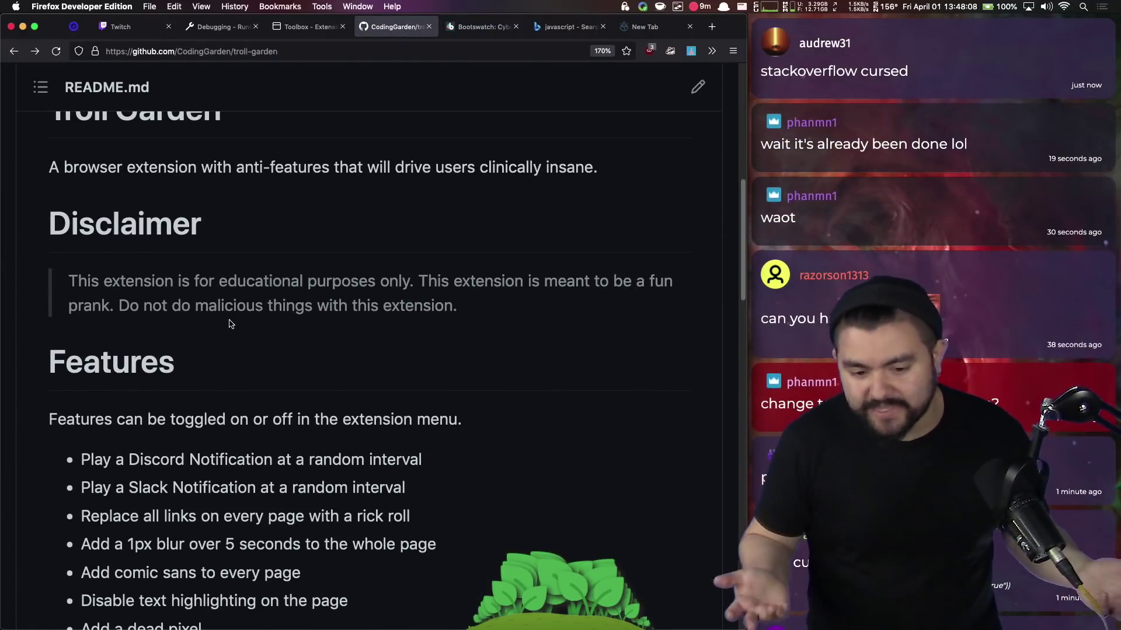
pyautogui.scroll(-2, 255, 376)
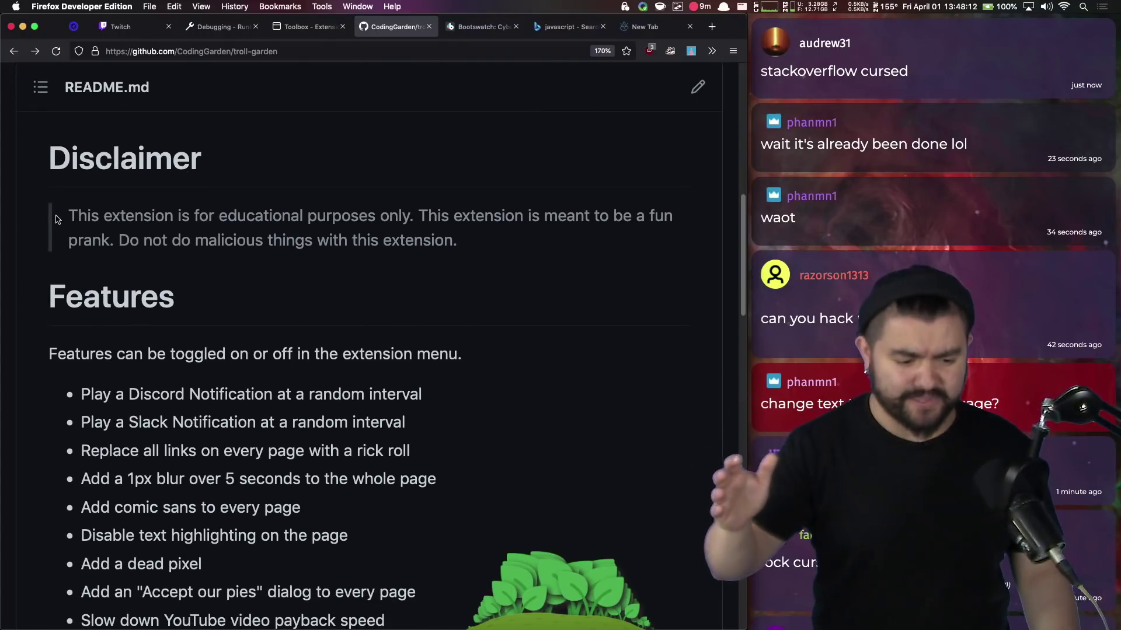
pyautogui.moveTo(58, 220); pyautogui.dragTo(498, 249)
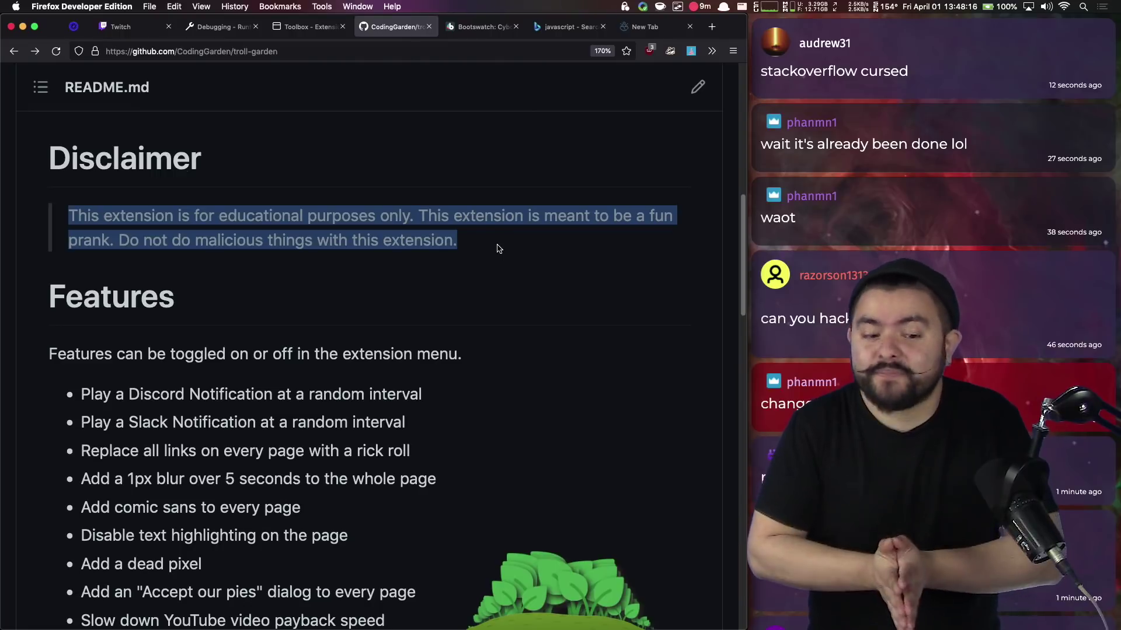
pyautogui.scroll(-5, 502, 251)
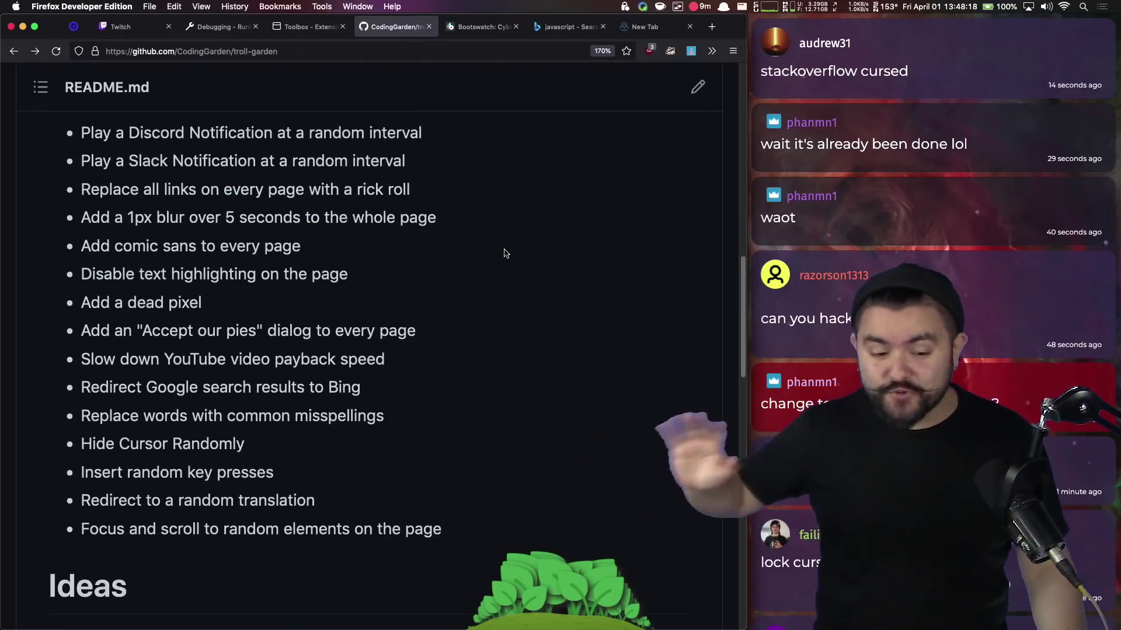
pyautogui.moveTo(226, 259); pyautogui.dragTo(311, 313)
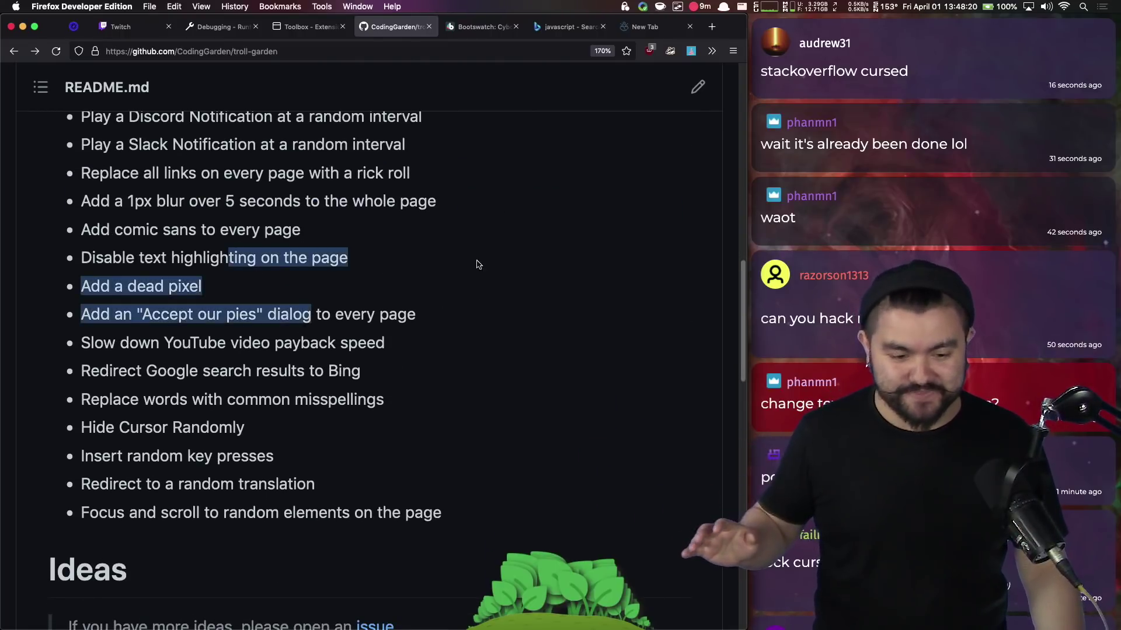
pyautogui.click(464, 245)
pyautogui.scroll(3, 465, 235)
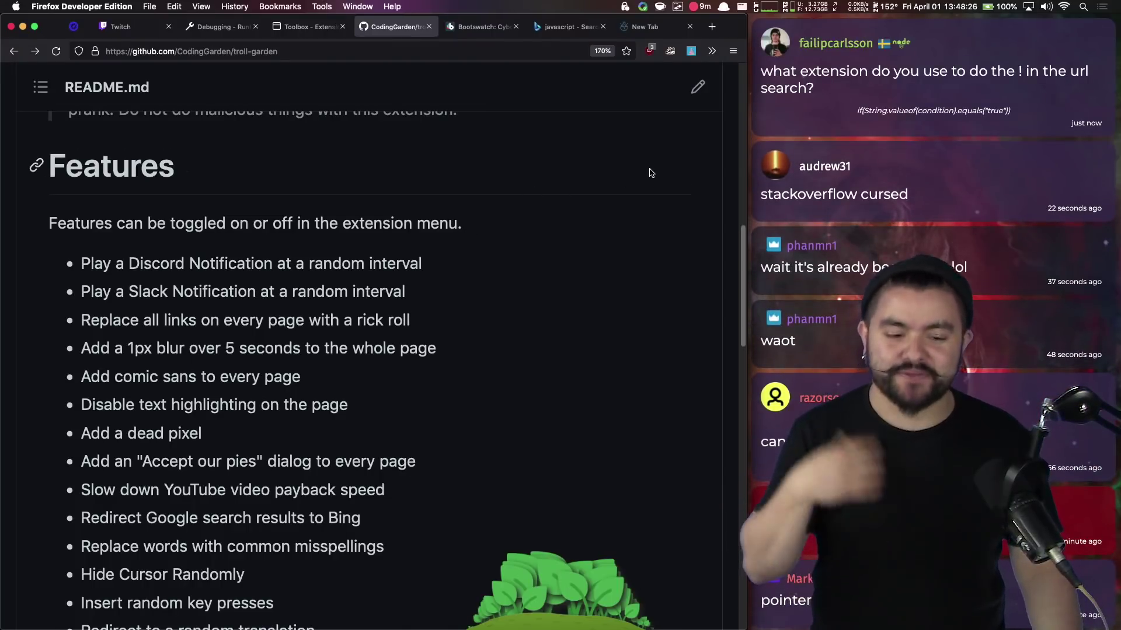
pyautogui.scroll(2, 649, 170)
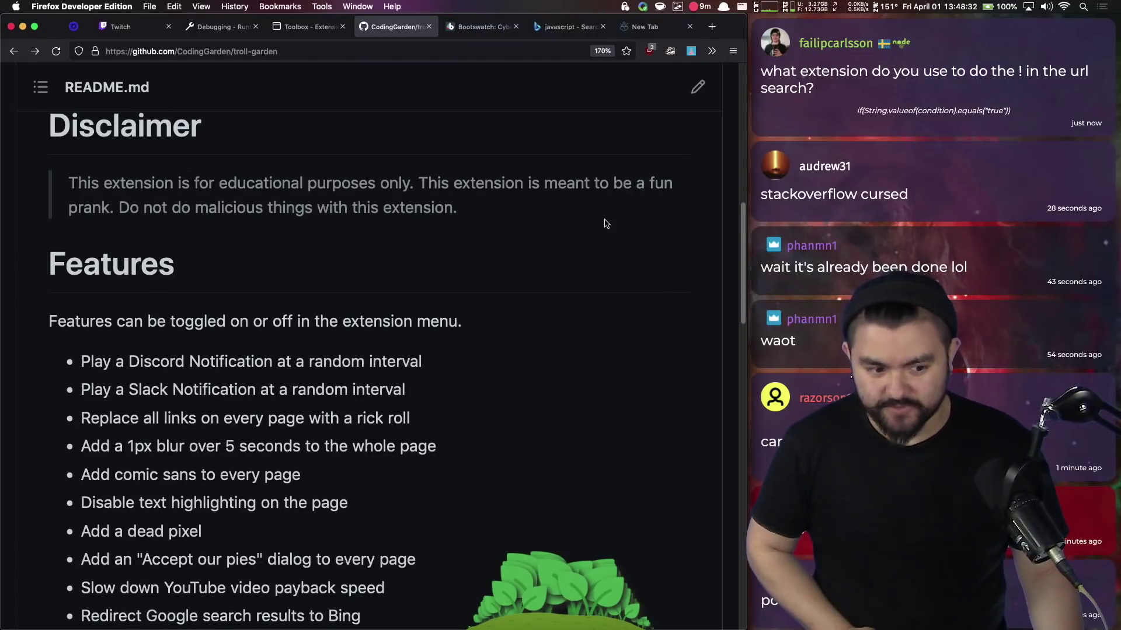
pyautogui.scroll(4, 605, 223)
# - Switch to VS Code, close all open editors, collapse the plugins folders, and open manifest.json
pyautogui.press('super+Tab')
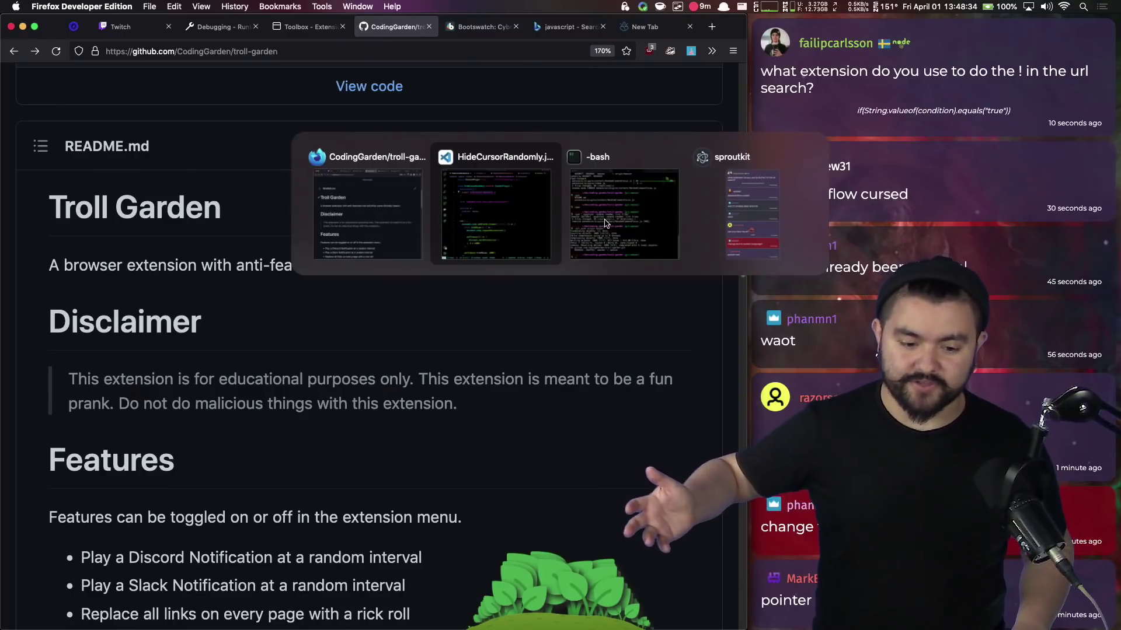
pyautogui.press('super+w')
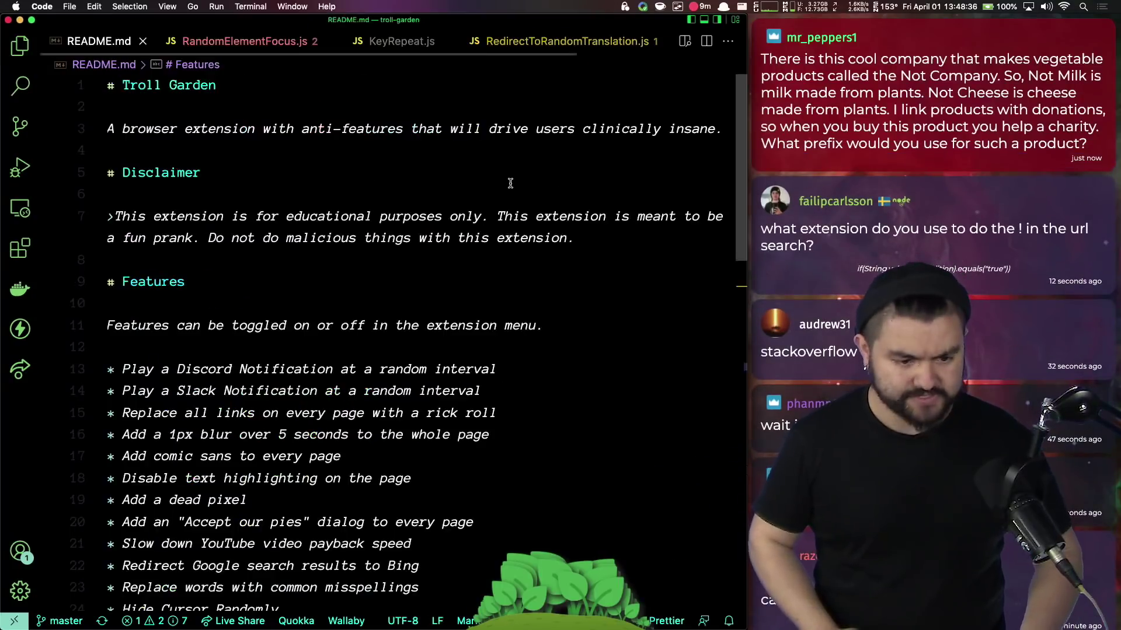
pyautogui.press('super+w')
pyautogui.press('super+w')
pyautogui.press('super+w')
pyautogui.press('super+w')
pyautogui.press('super+w')
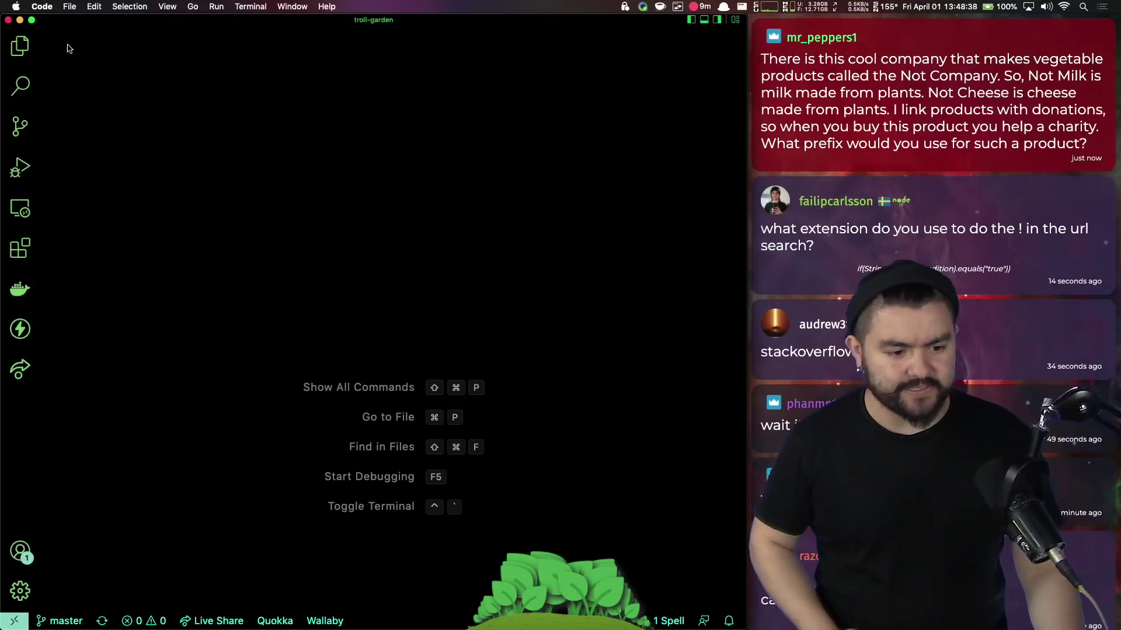
pyautogui.click(13, 50)
pyautogui.scroll(4, 103, 193)
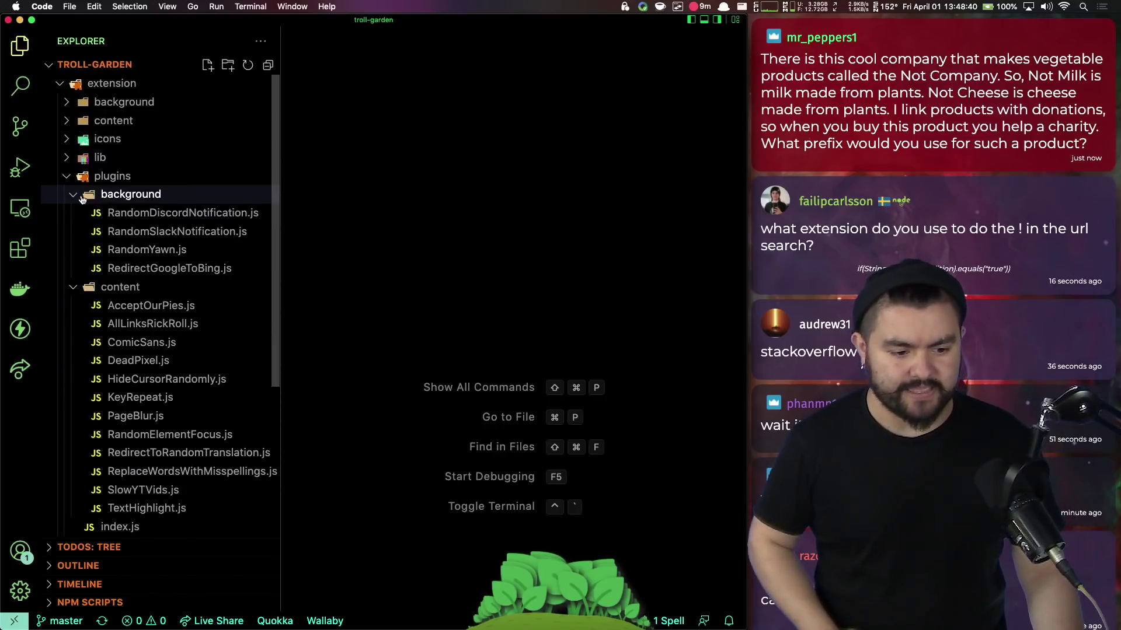
pyautogui.click(80, 198)
pyautogui.click(68, 178)
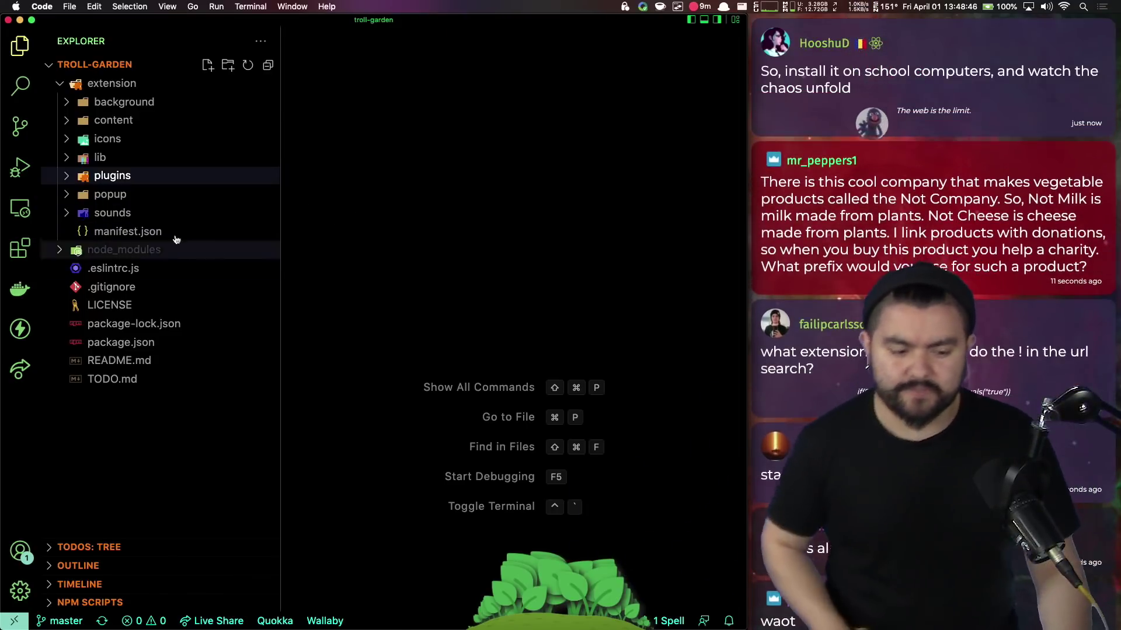
pyautogui.click(110, 232)
# - Review manifest.json, highlighting the webNavigation and tabs permissions beside storage
pyautogui.click(450, 108)
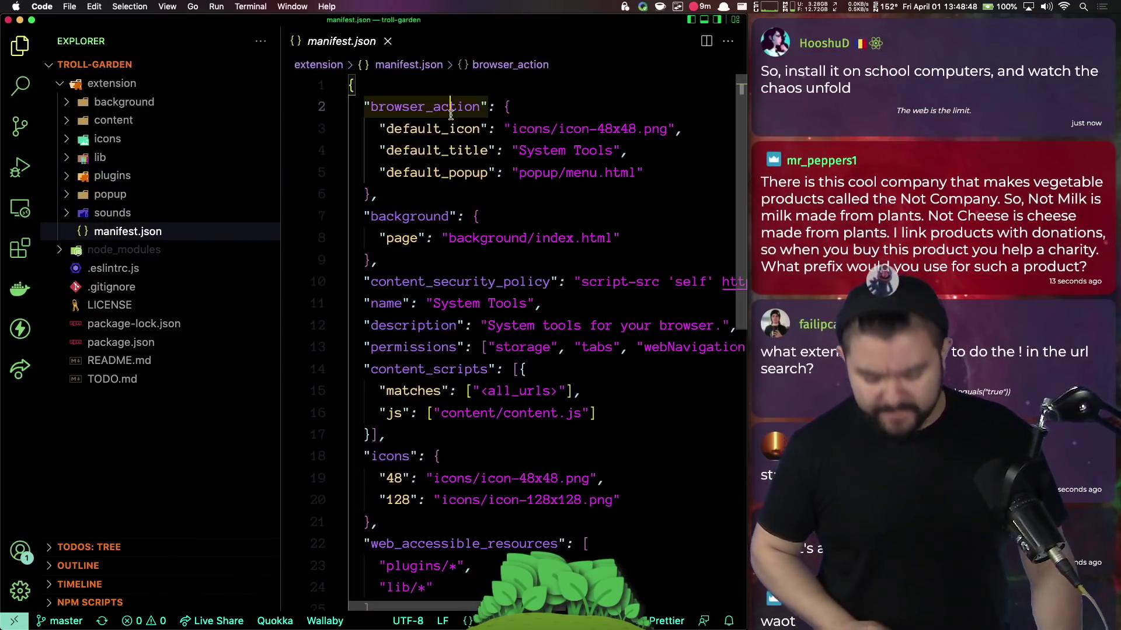
pyautogui.press('super+b')
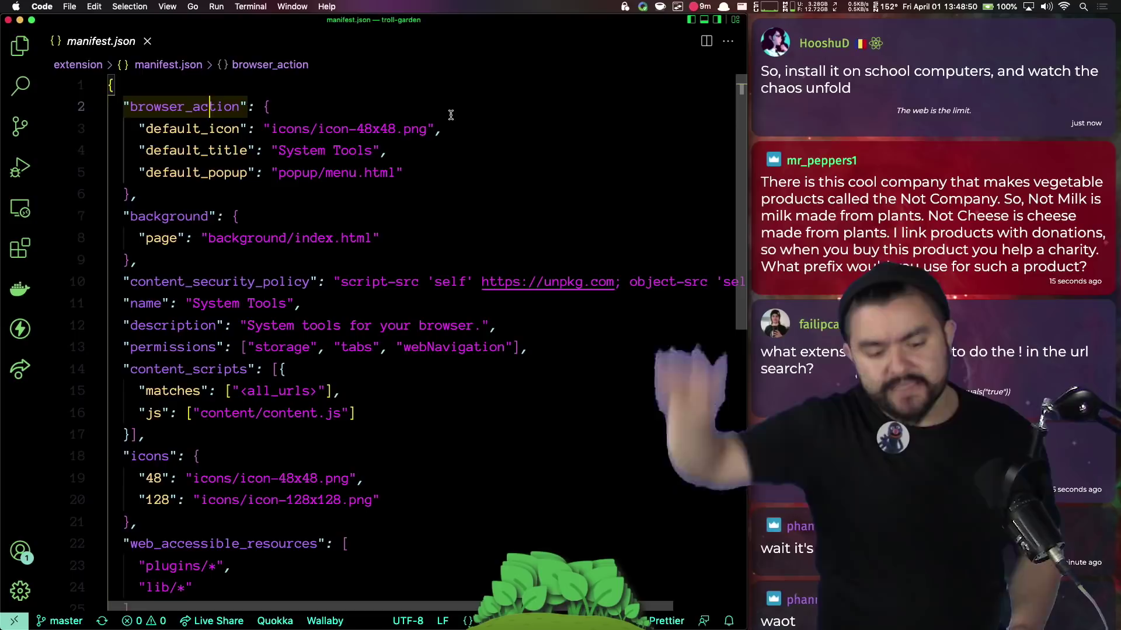
pyautogui.scroll(-2, 337, 327)
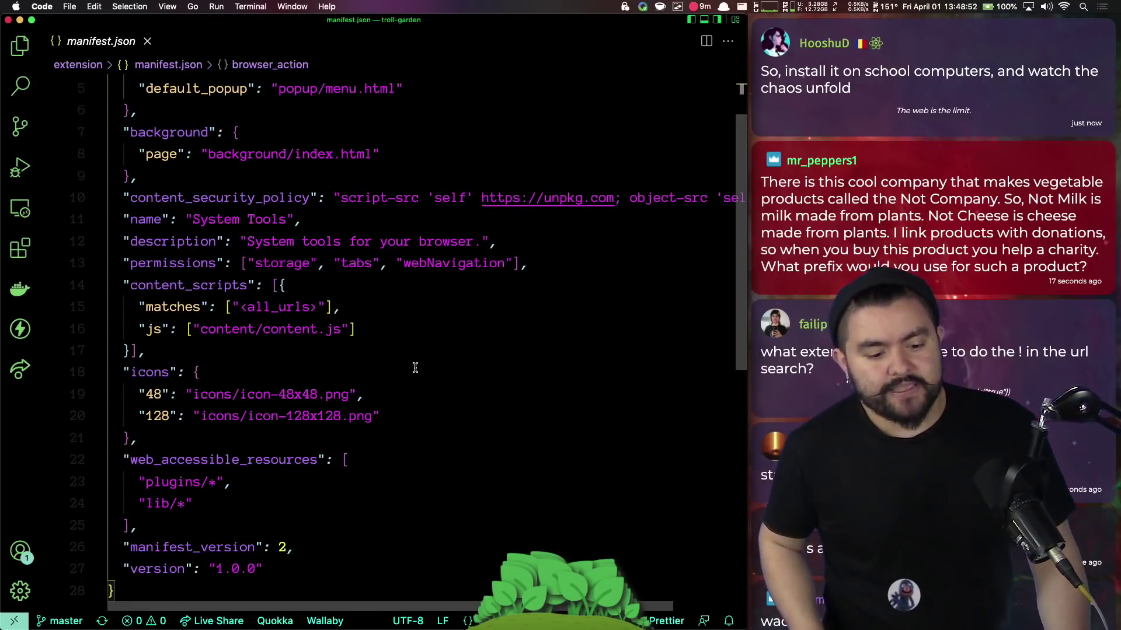
pyautogui.scroll(-2, 415, 368)
pyautogui.moveTo(254, 178); pyautogui.dragTo(523, 179)
pyautogui.scroll(3, 509, 242)
pyautogui.doubleClick(458, 304)
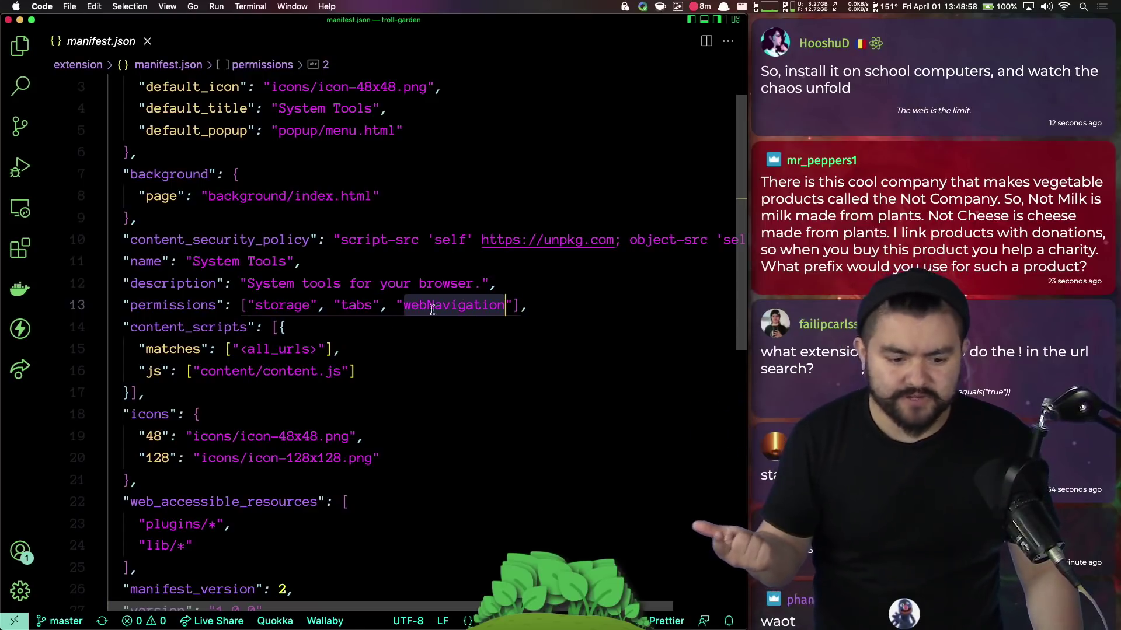
pyautogui.doubleClick(356, 306)
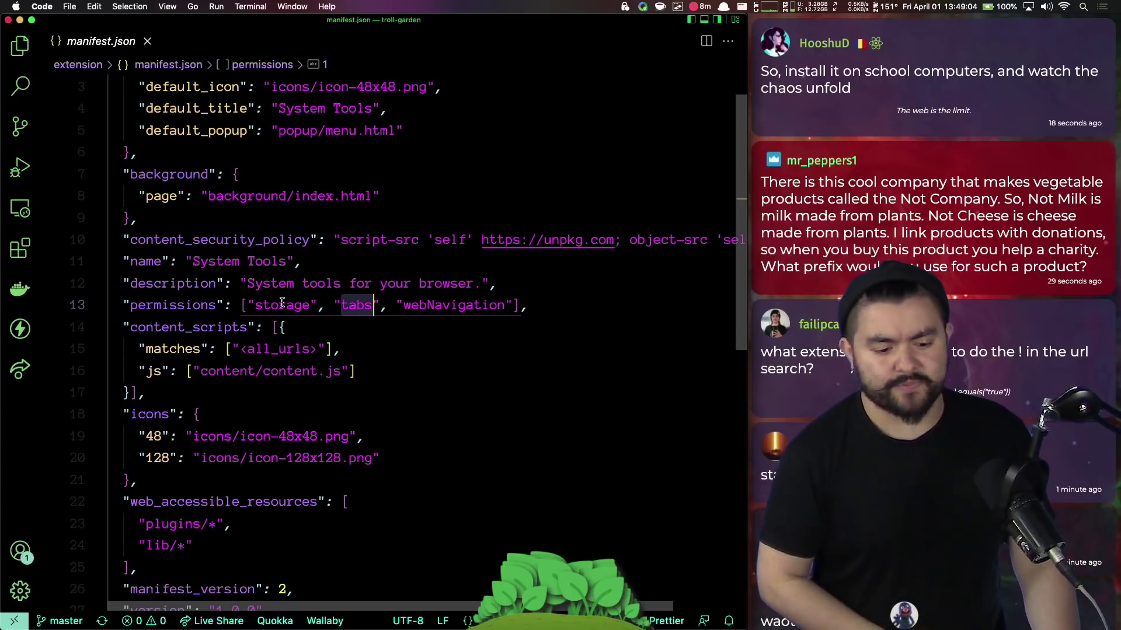
pyautogui.scroll(2, 283, 302)
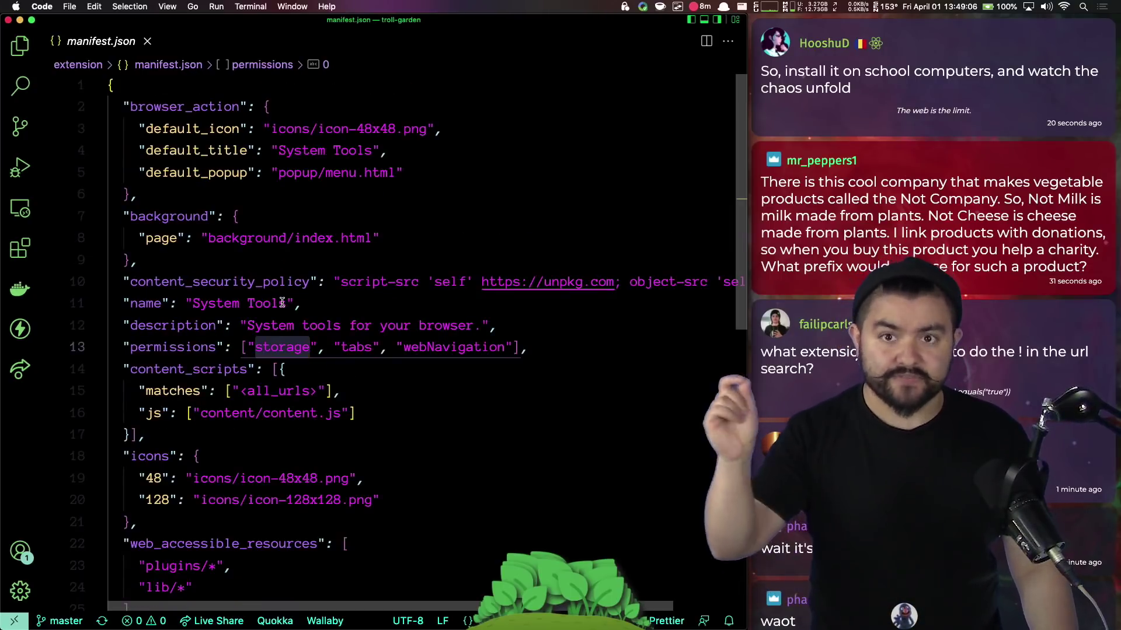
pyautogui.scroll(-3, 283, 303)
pyautogui.scroll(3, 283, 303)
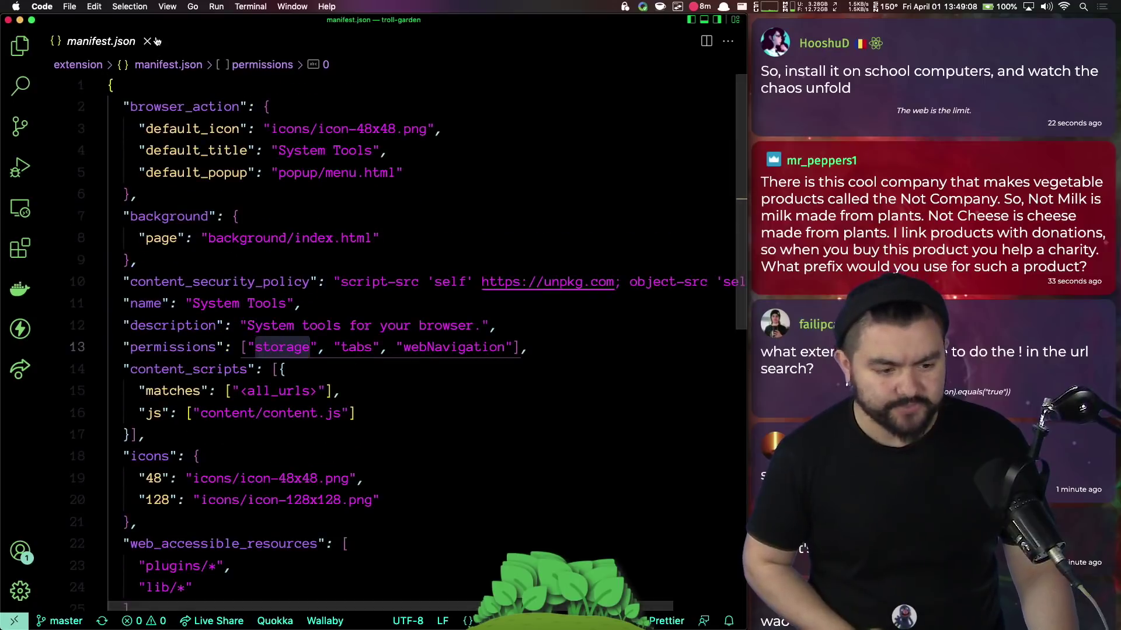
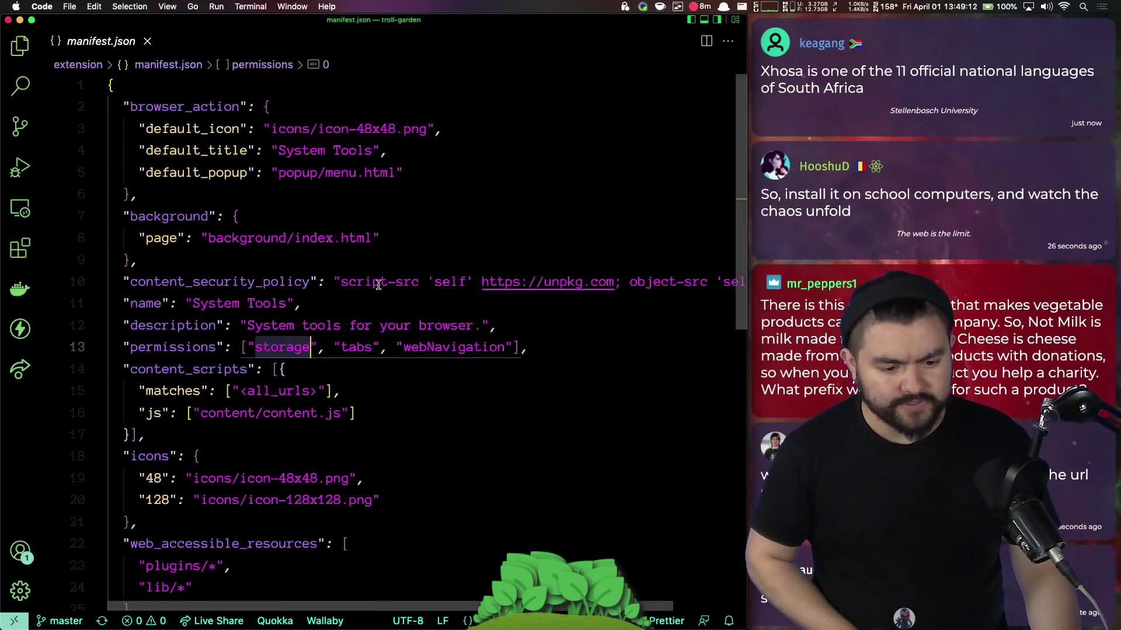
# - Close manifest.json and expand the extension's plugins folder in the Explorer file tree
pyautogui.moveTo(140, 238); pyautogui.dragTo(390, 238)
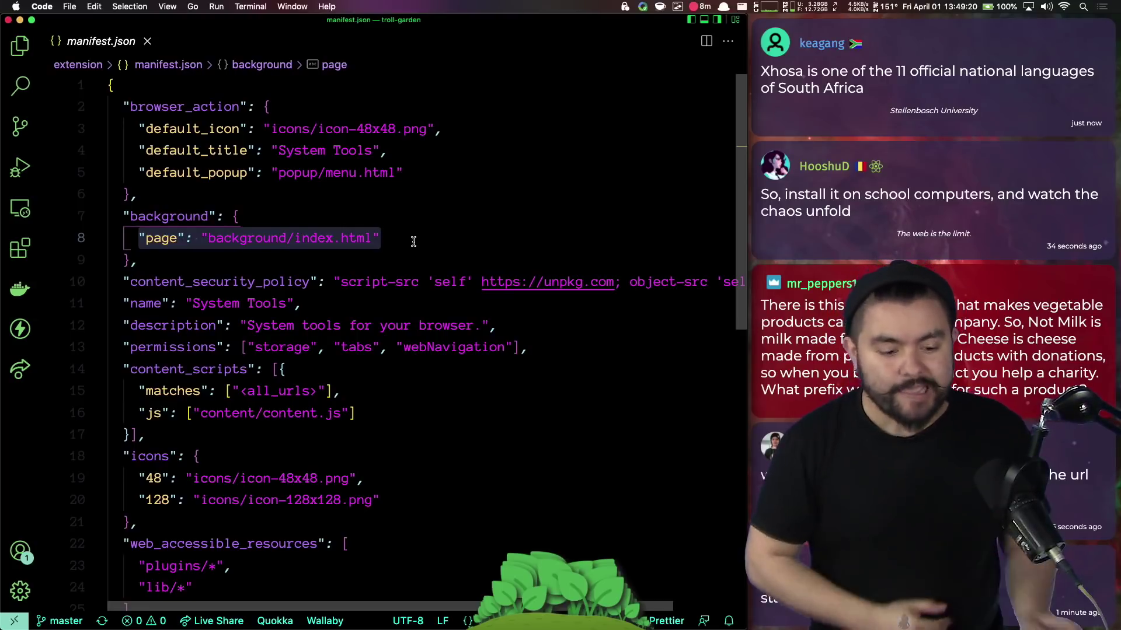
pyautogui.press('super+w')
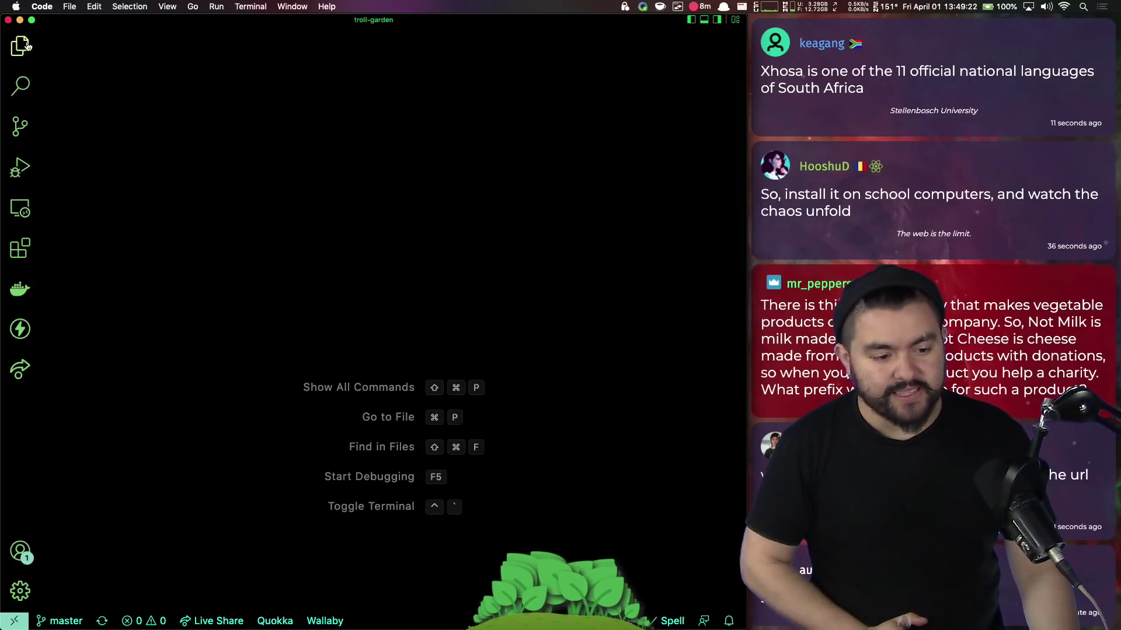
pyautogui.click(20, 45)
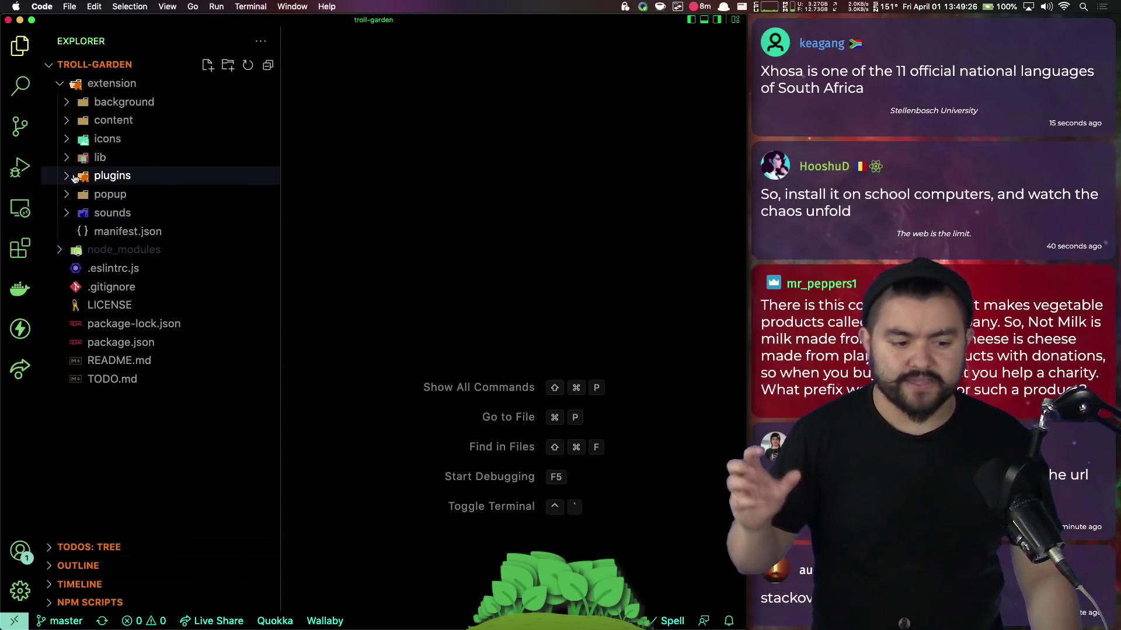
pyautogui.click(105, 180)
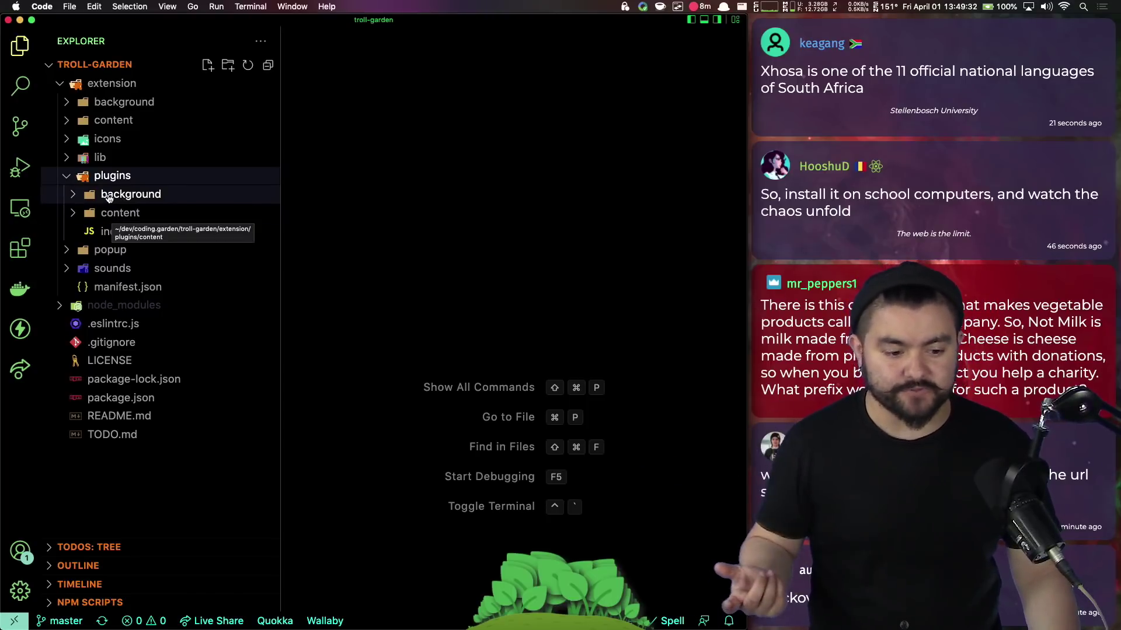
pyautogui.click(117, 216)
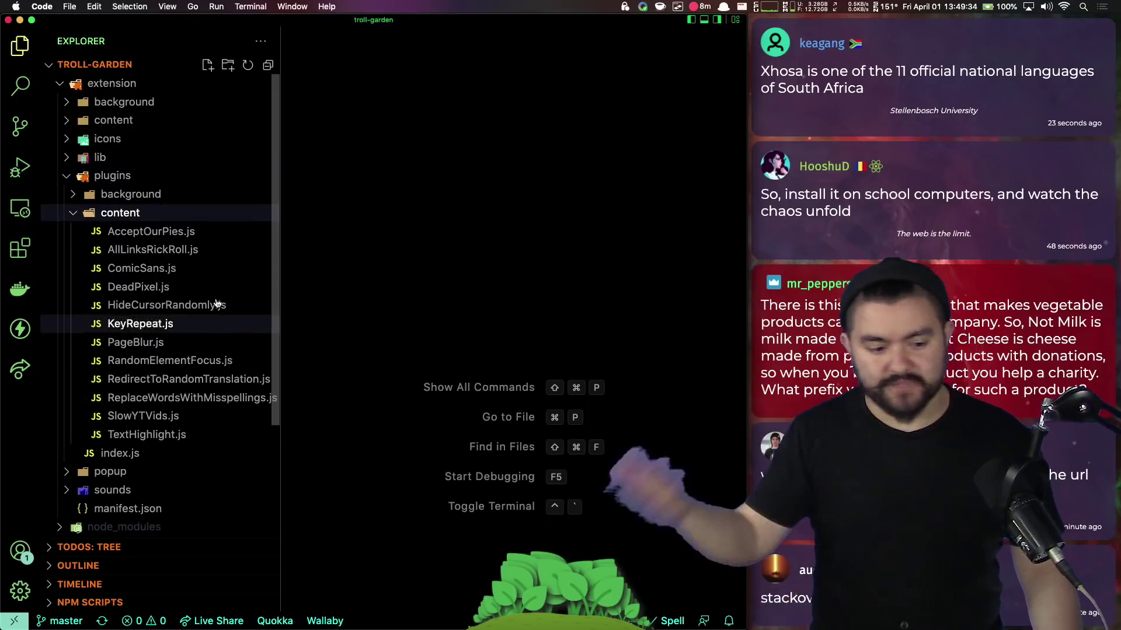
pyautogui.click(160, 270)
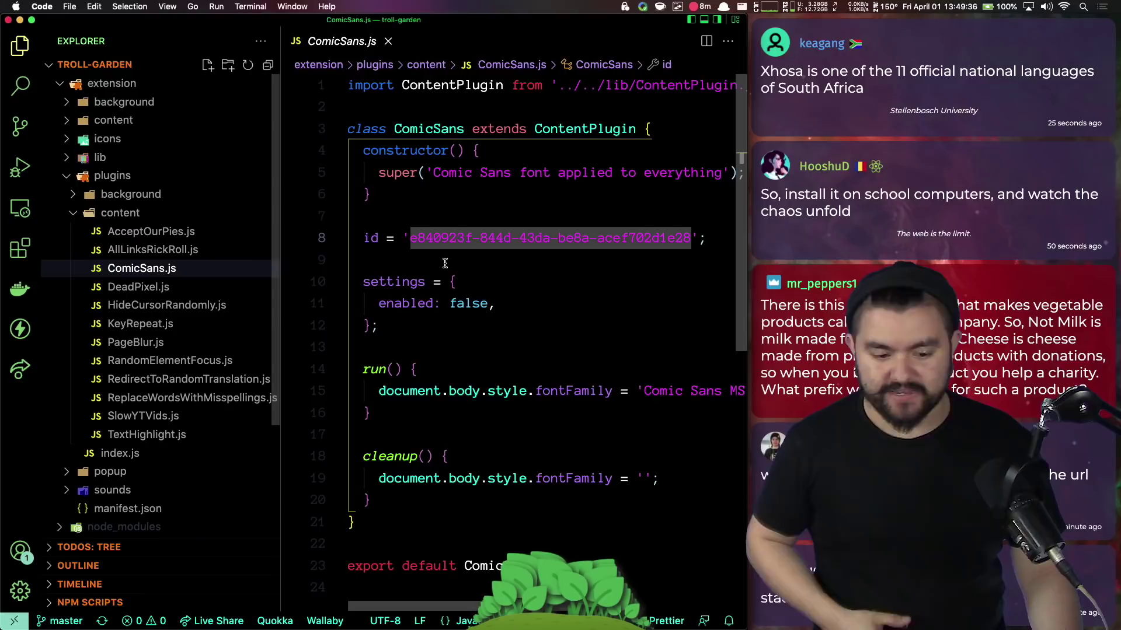
pyautogui.click(451, 263)
pyautogui.press('super+b')
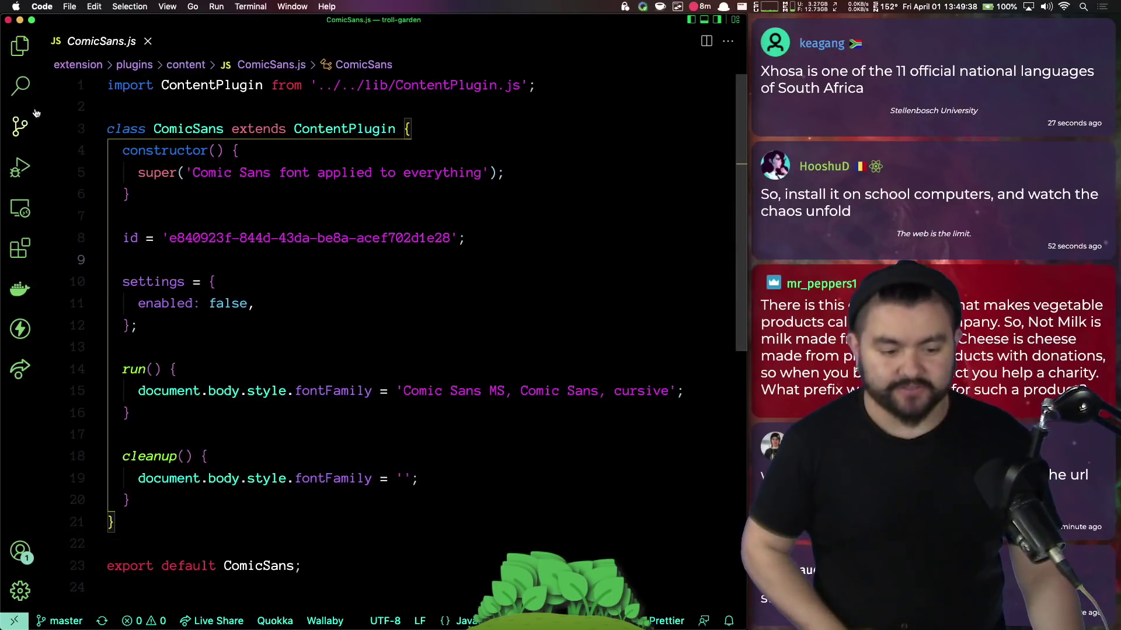
pyautogui.moveTo(187, 171); pyautogui.dragTo(524, 170)
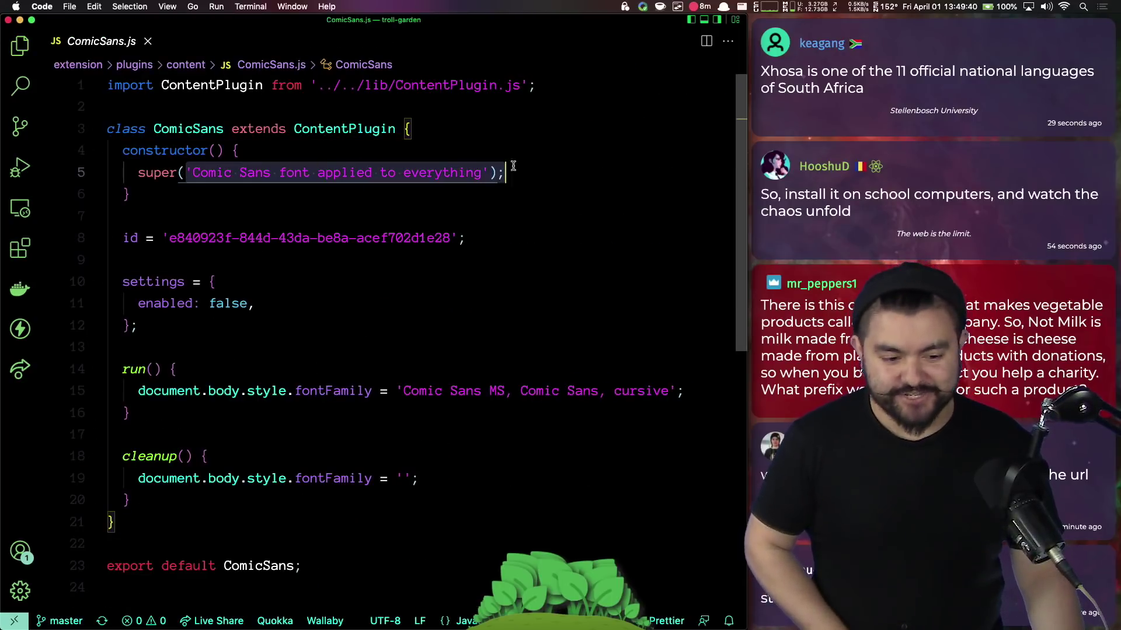
pyautogui.click(551, 176)
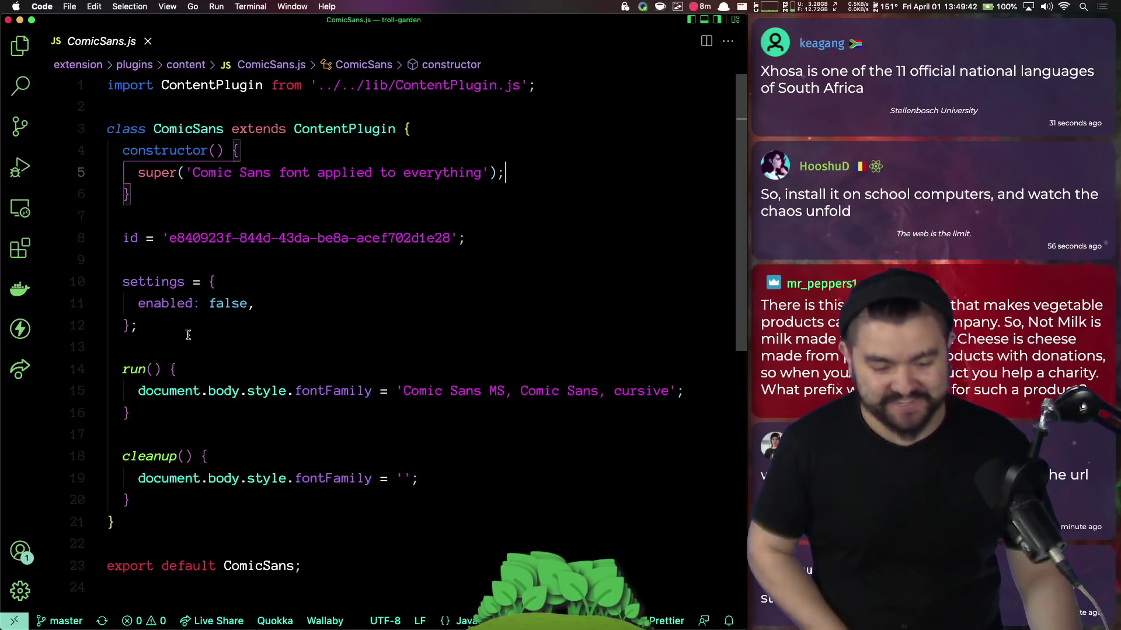
pyautogui.scroll(-1, 188, 335)
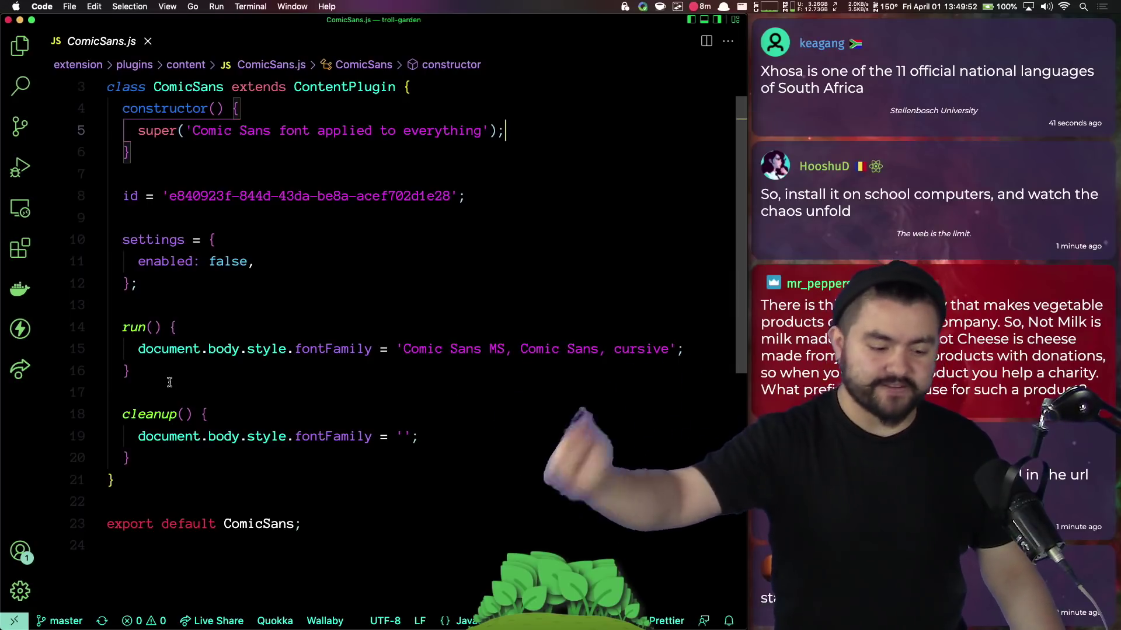
pyautogui.click(148, 41)
# - Expand plugins/background, review RandomDiscordNotification.js's sound-playing interval code, then close it
pyautogui.click(34, 52)
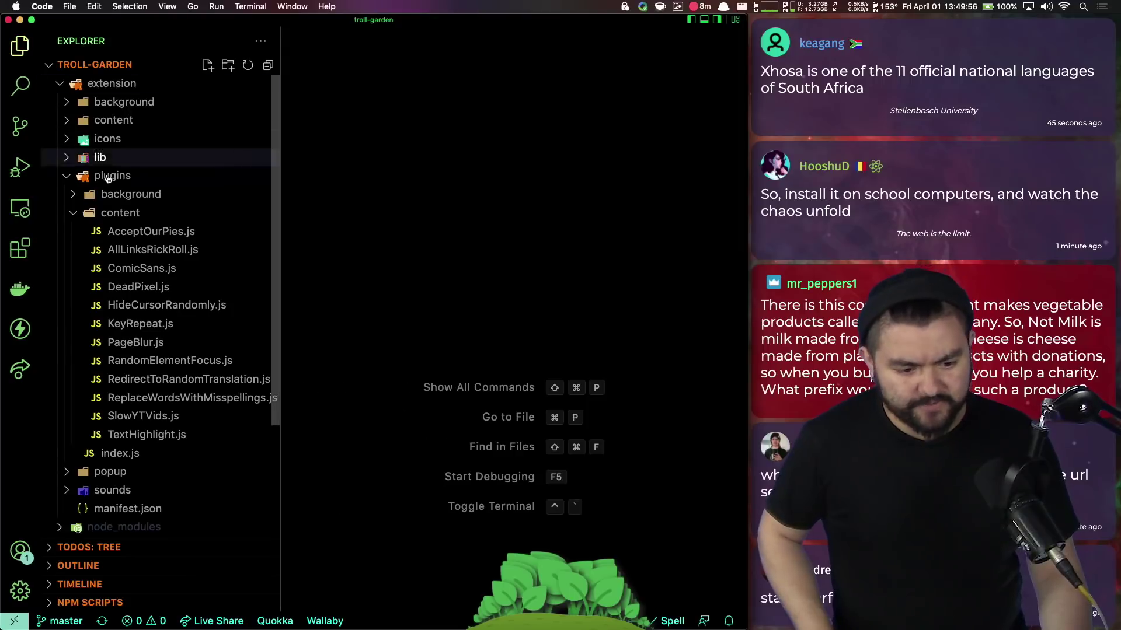
pyautogui.click(127, 195)
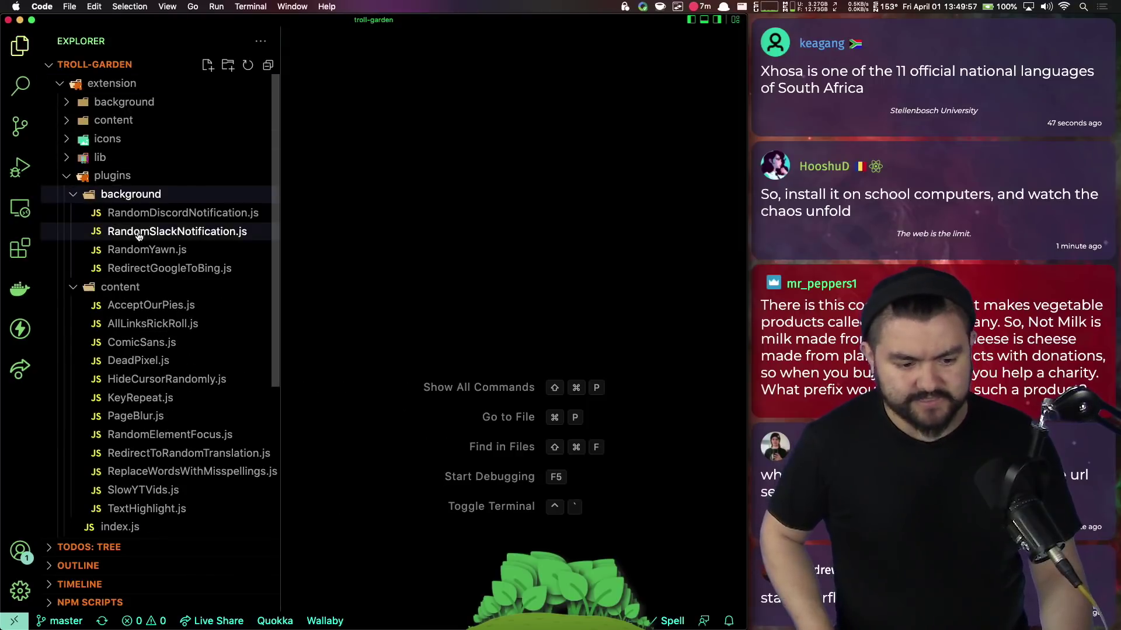
pyautogui.click(164, 216)
pyautogui.press('super+b')
pyautogui.scroll(-2, 461, 374)
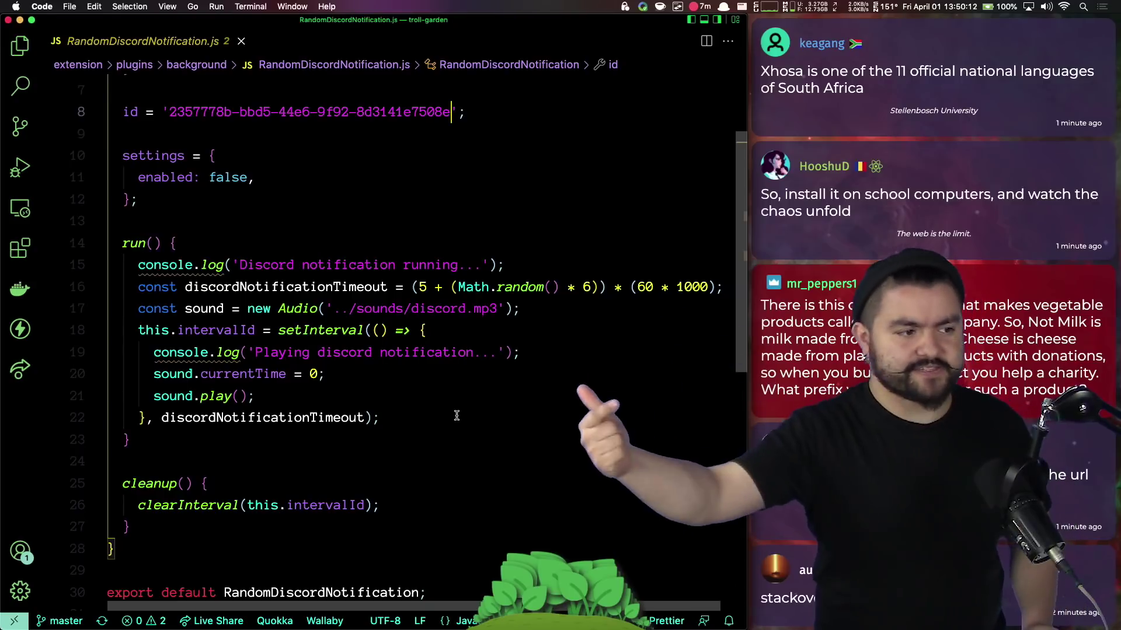
pyautogui.moveTo(393, 424); pyautogui.dragTo(225, 374)
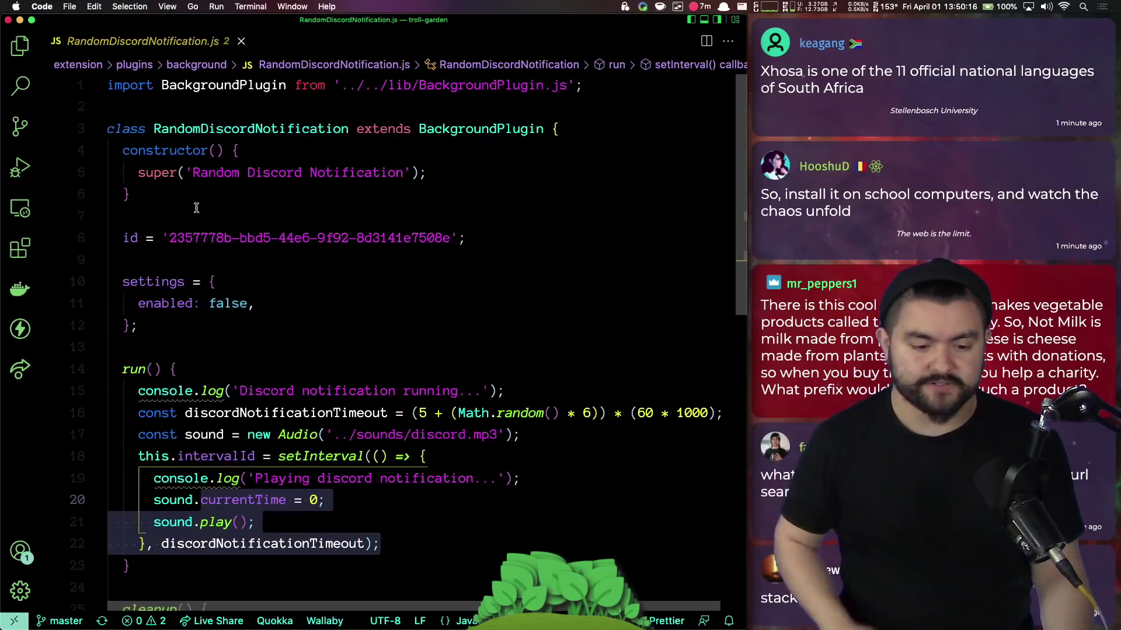
pyautogui.press('super+w')
# - Collapse the content and background folders and review the plugins index.js file
pyautogui.click(13, 45)
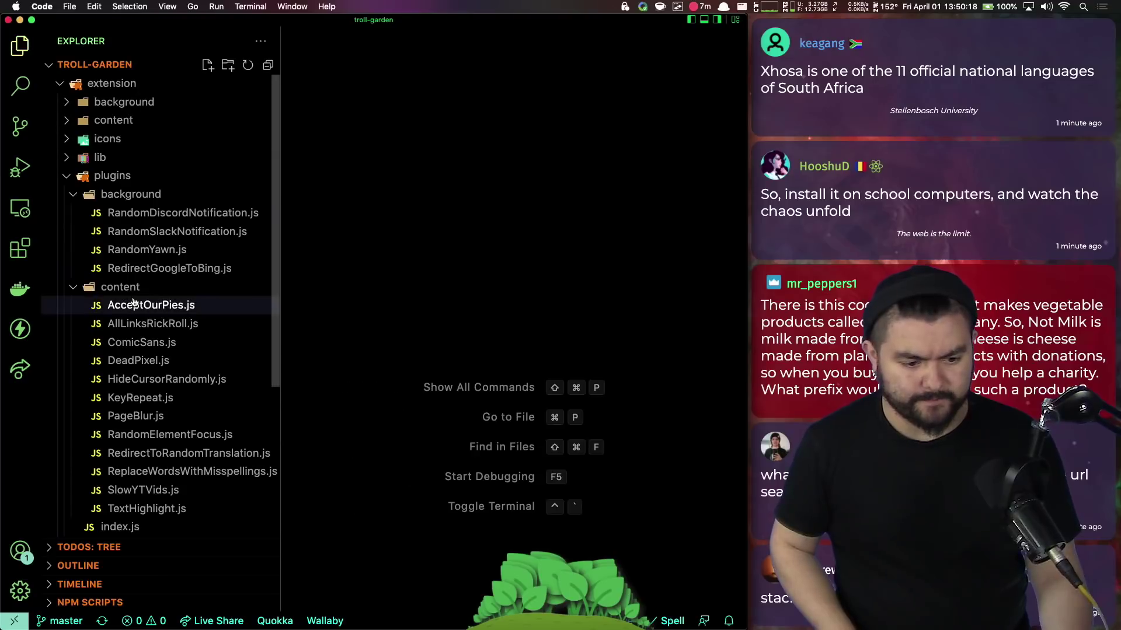
pyautogui.click(113, 287)
pyautogui.click(111, 194)
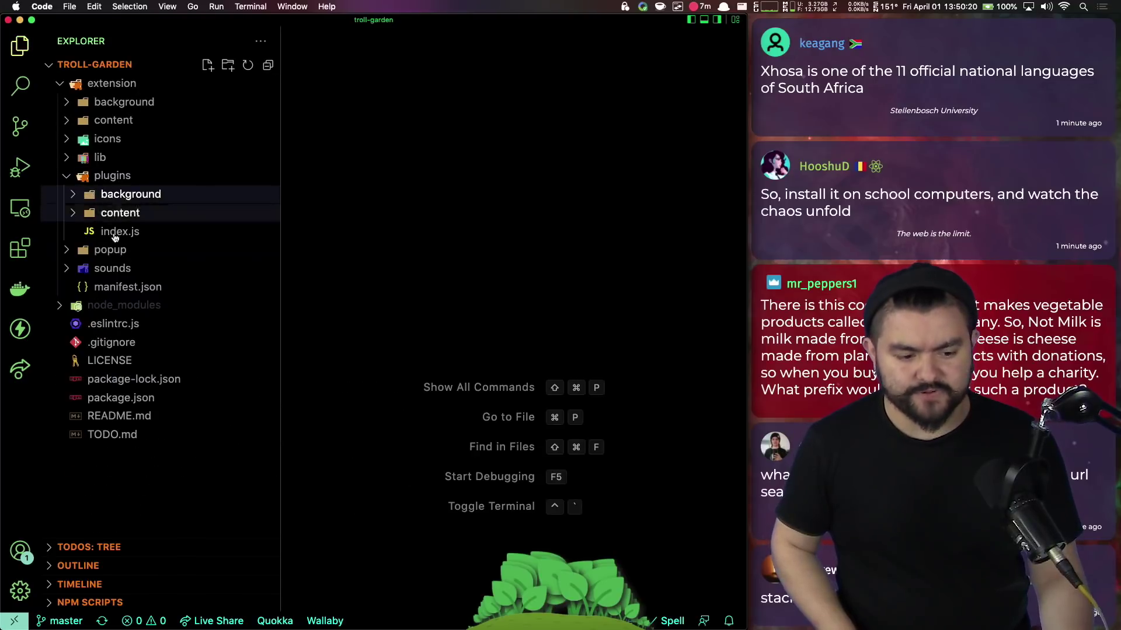
pyautogui.click(120, 231)
pyautogui.click(17, 50)
pyautogui.scroll(-5, 386, 372)
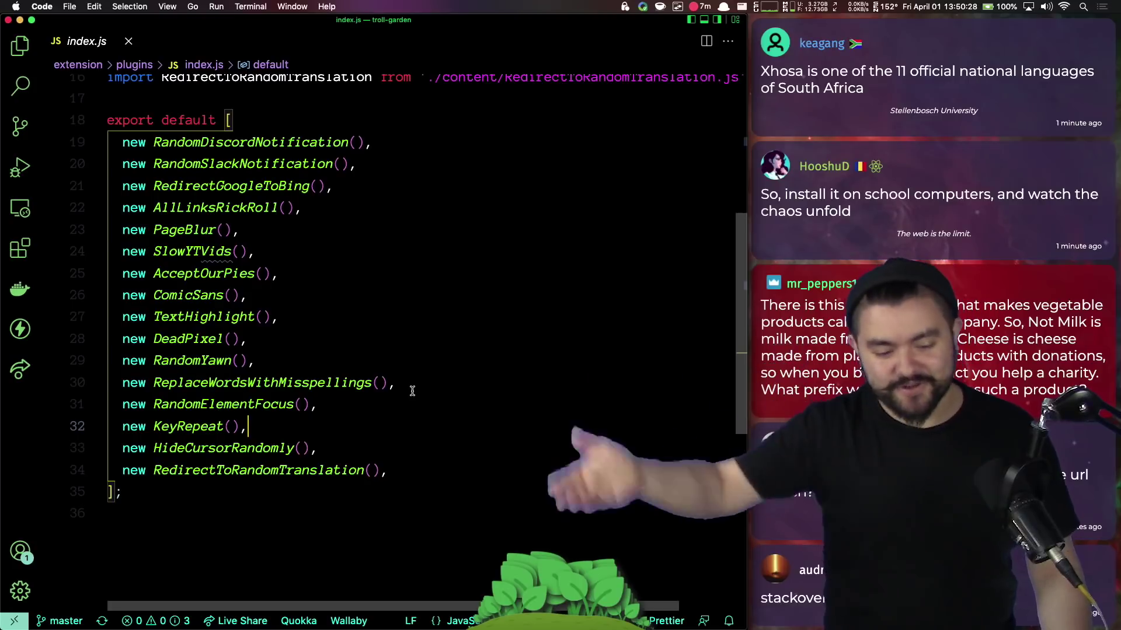
# - Open popup.js from the popup folder, review its plugins import and toggle code, then close it
pyautogui.click(19, 45)
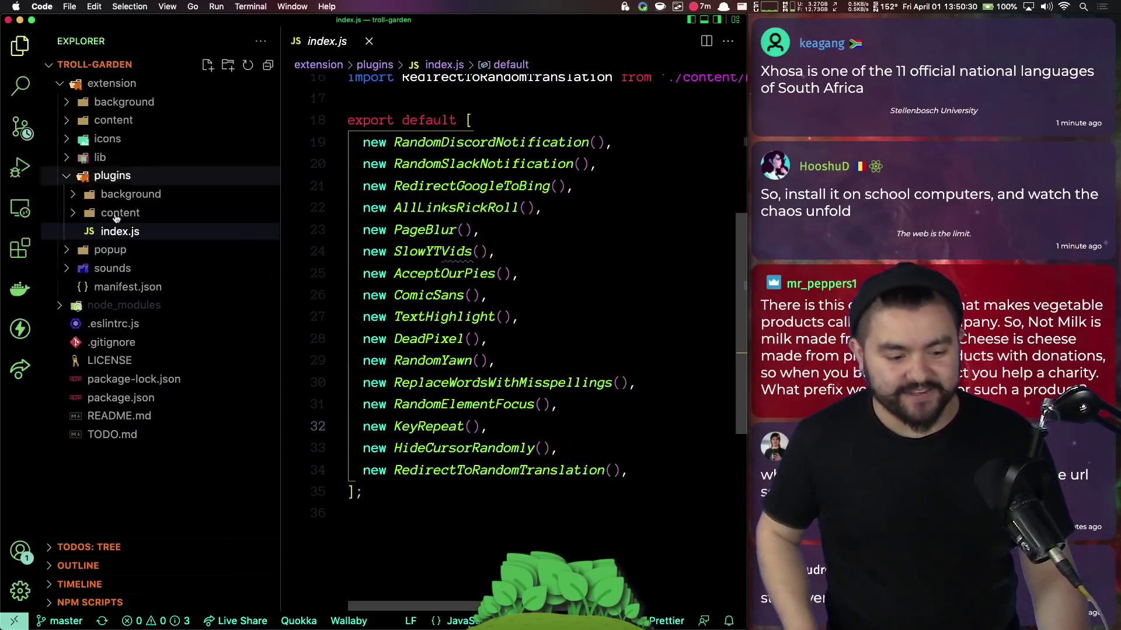
pyautogui.click(104, 251)
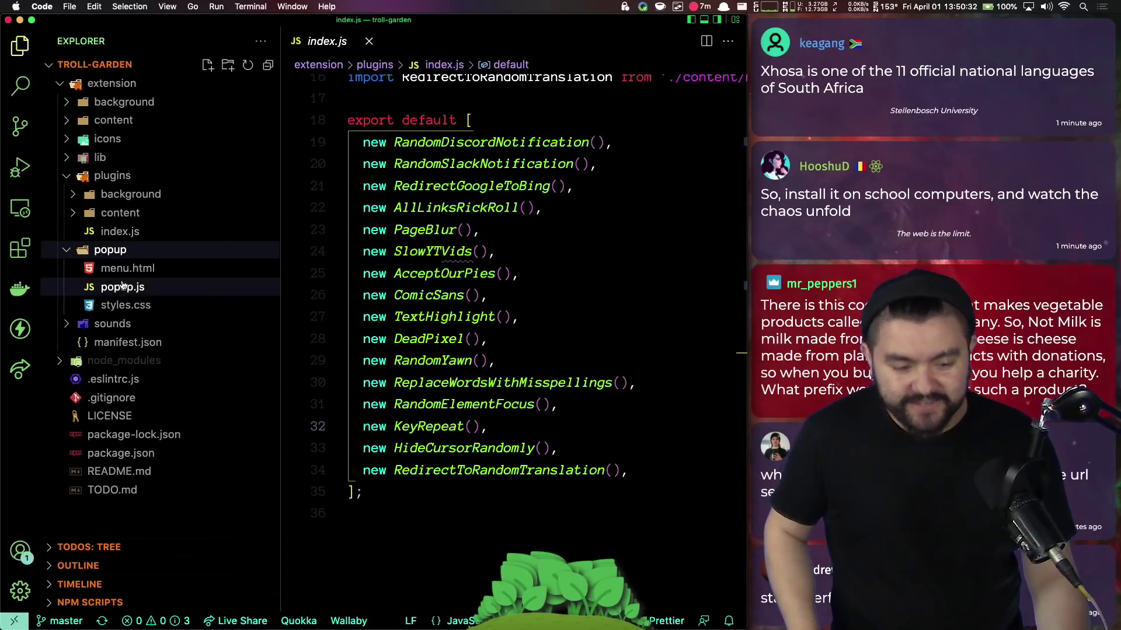
pyautogui.click(123, 286)
pyautogui.click(19, 46)
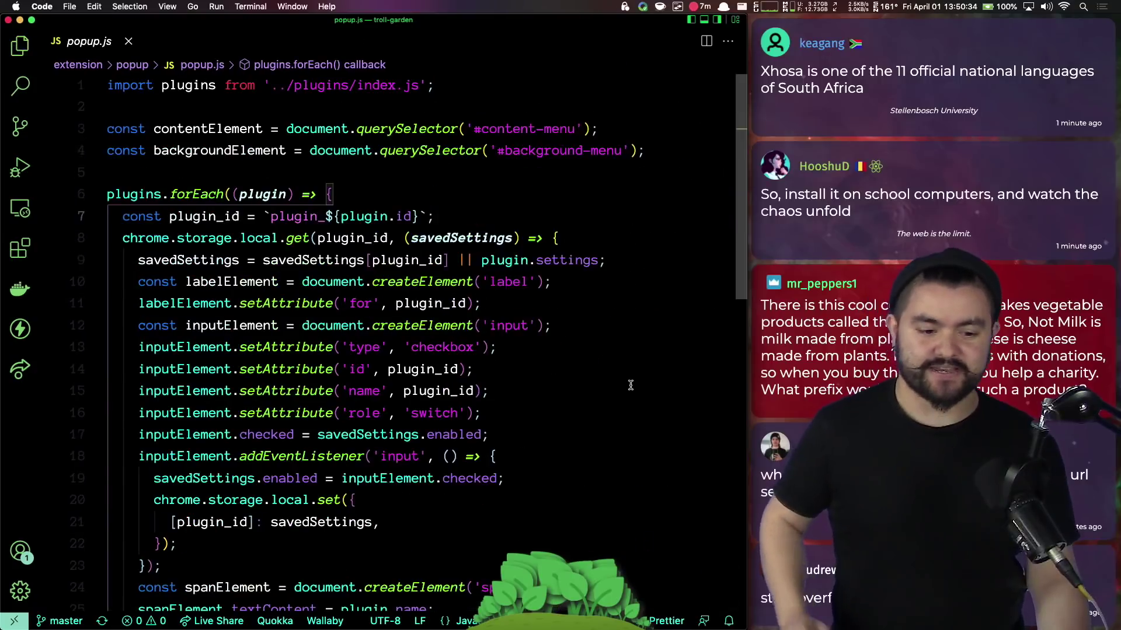
pyautogui.moveTo(435, 86); pyautogui.dragTo(272, 86)
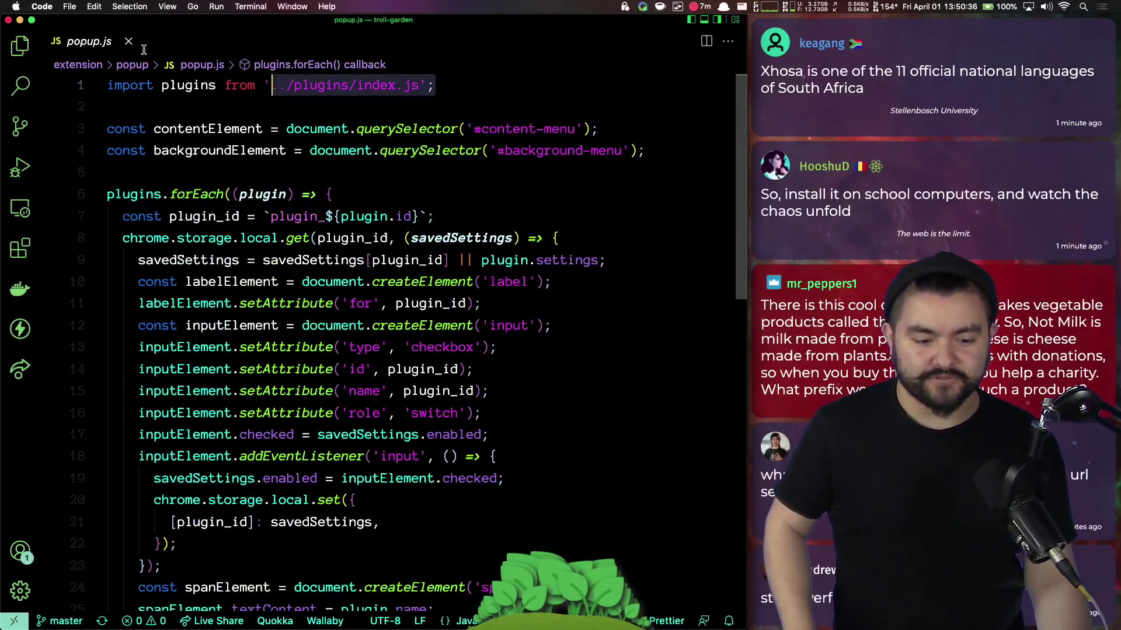
pyautogui.click(170, 192)
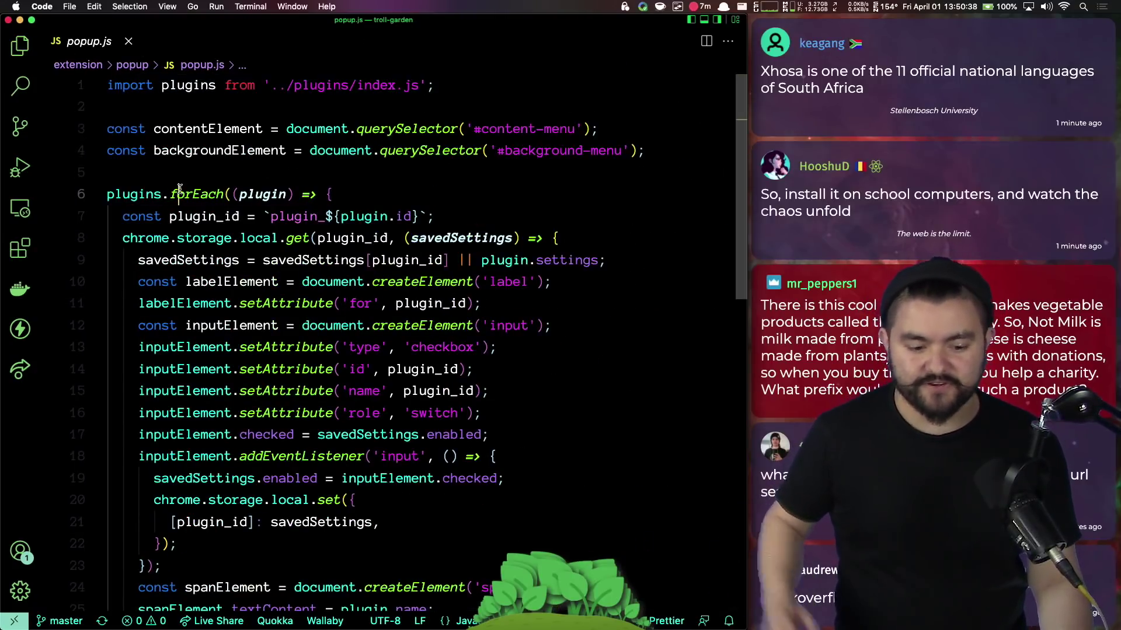
pyautogui.scroll(-5, 175, 233)
pyautogui.scroll(5, 242, 233)
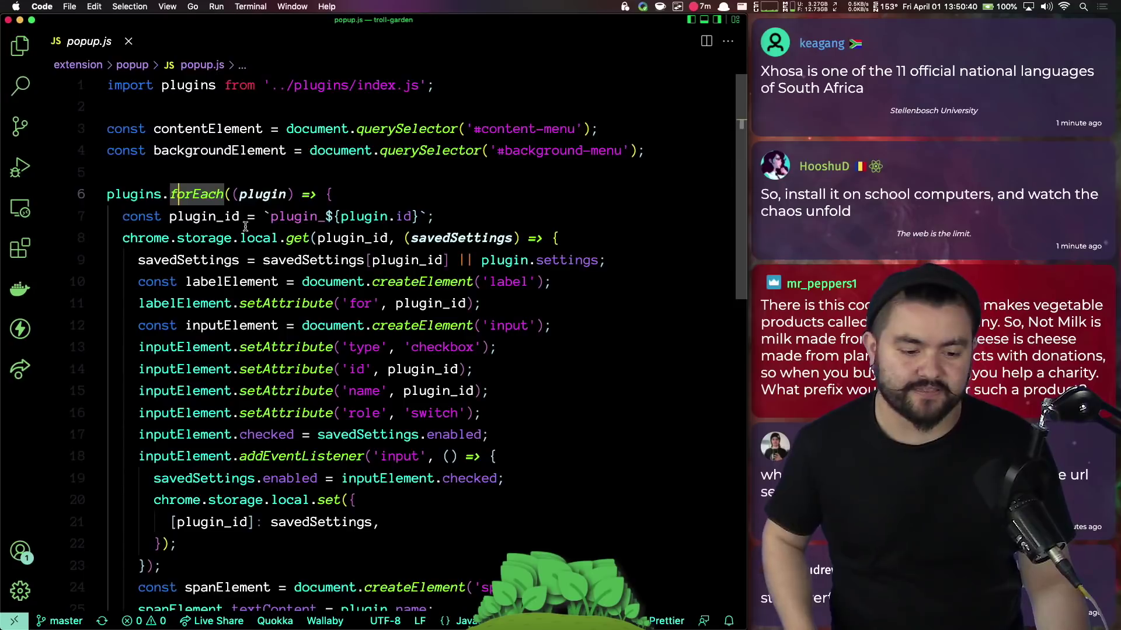
pyautogui.click(128, 42)
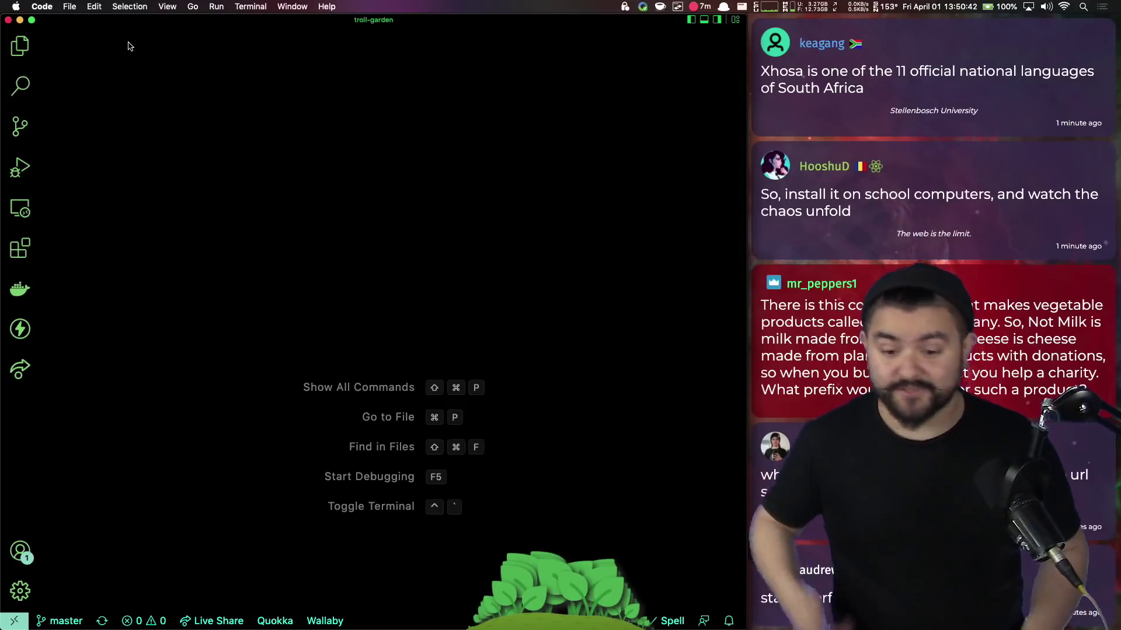
# - Switch to Firefox and open pull request #36 from the troll-garden Pull requests list
pyautogui.hotkey('alt', 'Tab')
pyautogui.scroll(5, 271, 370)
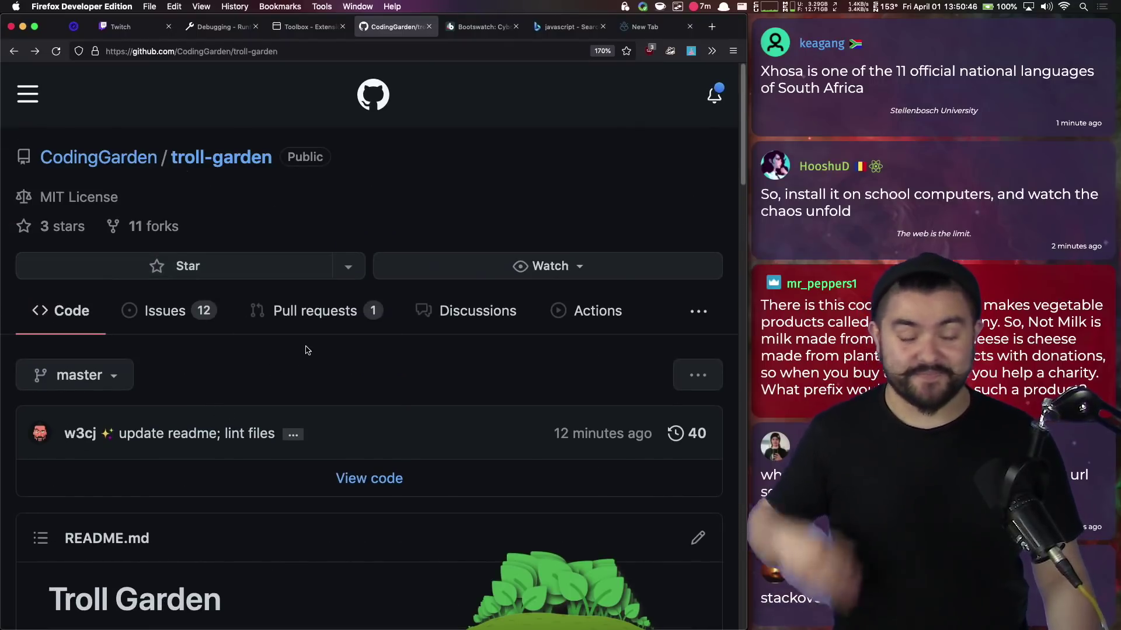
pyautogui.click(313, 316)
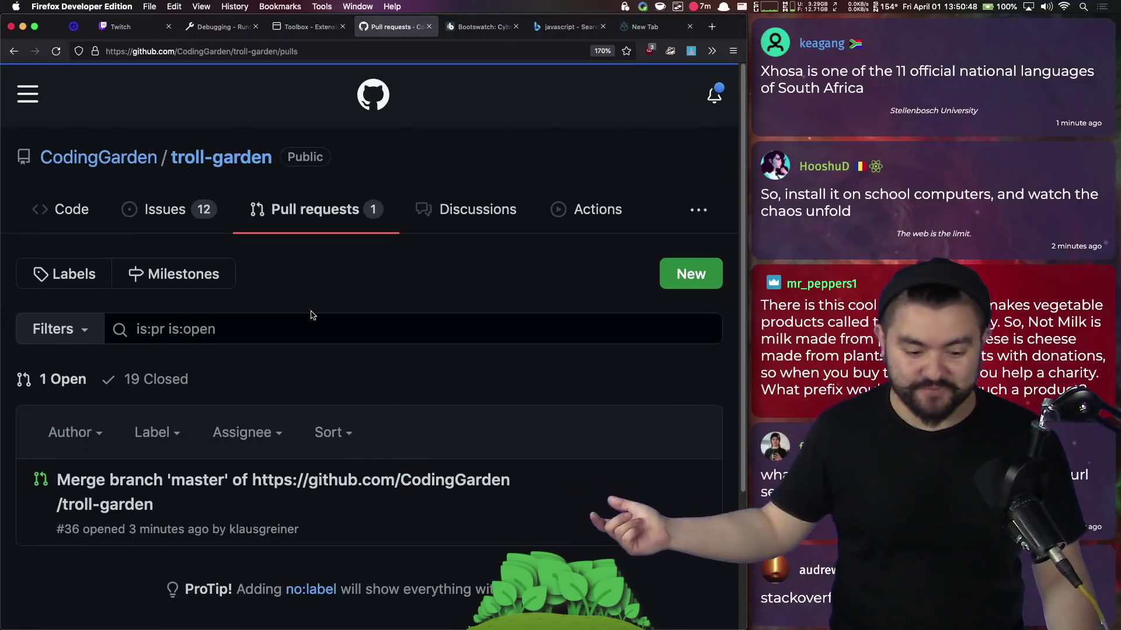
pyautogui.scroll(-1, 313, 313)
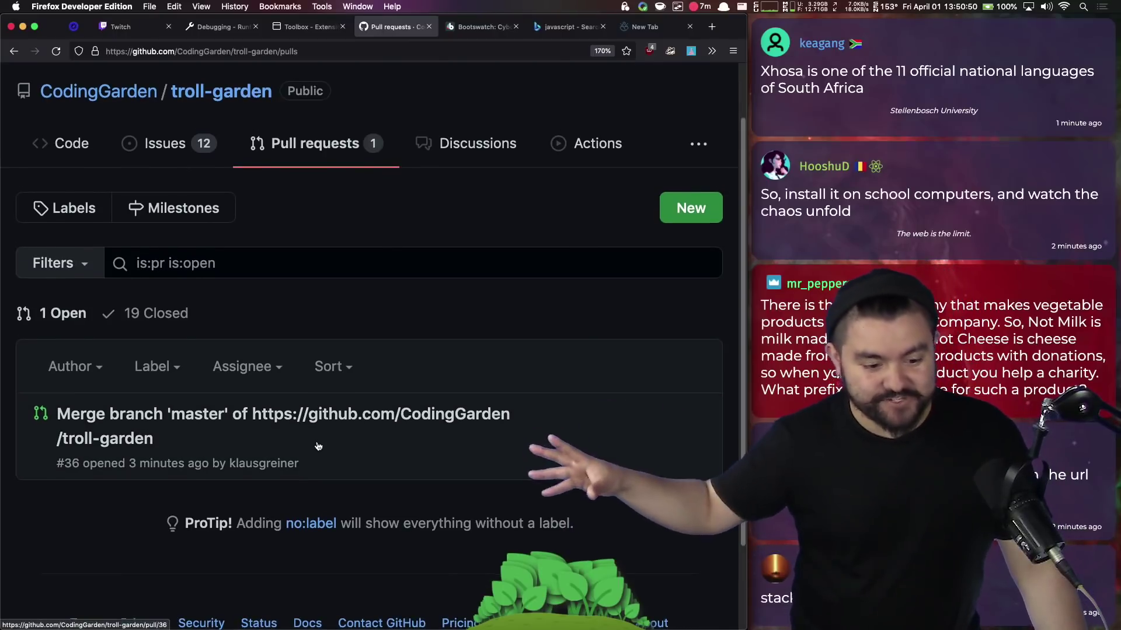
pyautogui.scroll(-1, 280, 409)
pyautogui.click(296, 382)
# - Scroll through pull request #36's changed files, including the new GoToCharity.js plugin
pyautogui.scroll(-4, 292, 380)
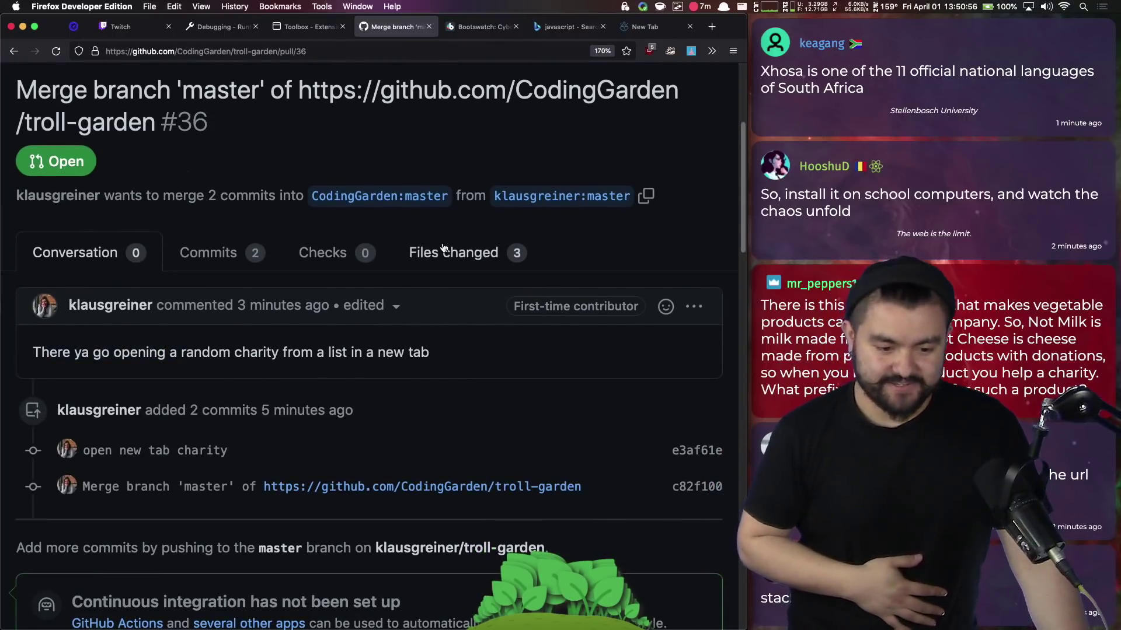
pyautogui.scroll(-12, 492, 394)
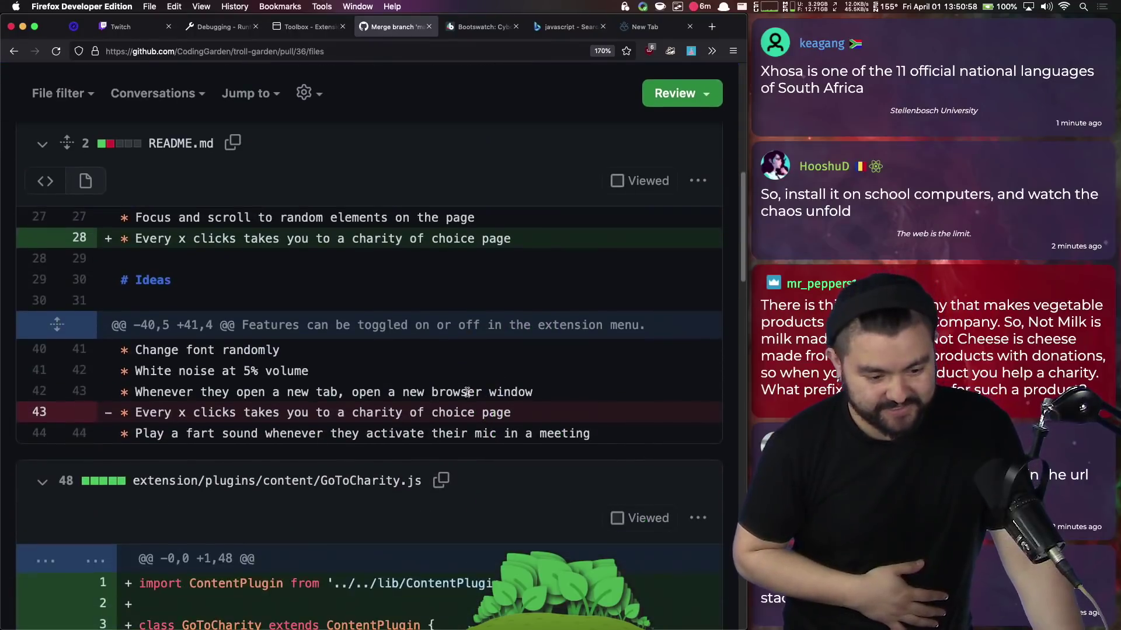
pyautogui.scroll(-3, 448, 382)
pyautogui.scroll(-11, 407, 385)
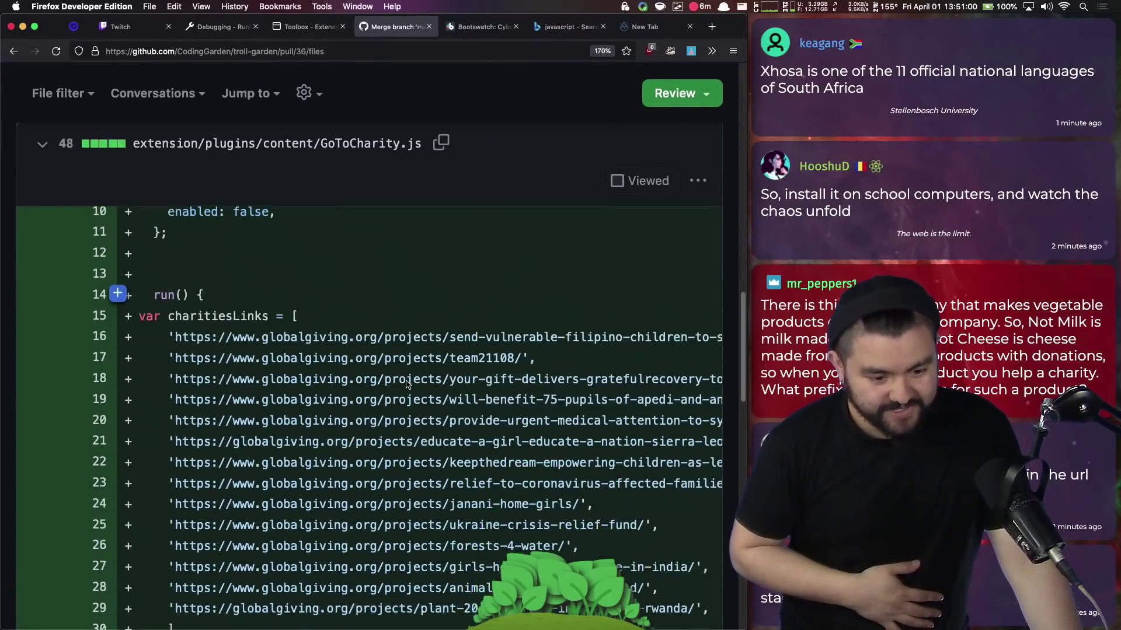
pyautogui.scroll(5, 402, 382)
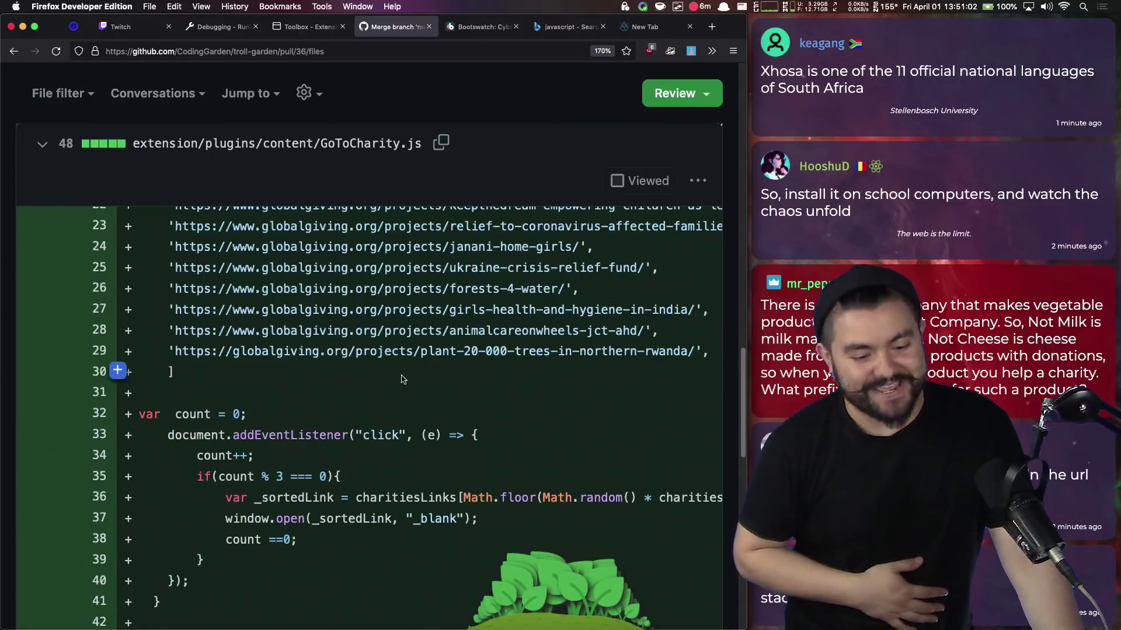
# - Go back from pull request #36 and scroll through the troll-garden README and its Features list
pyautogui.click(13, 53)
pyautogui.scroll(4, 263, 212)
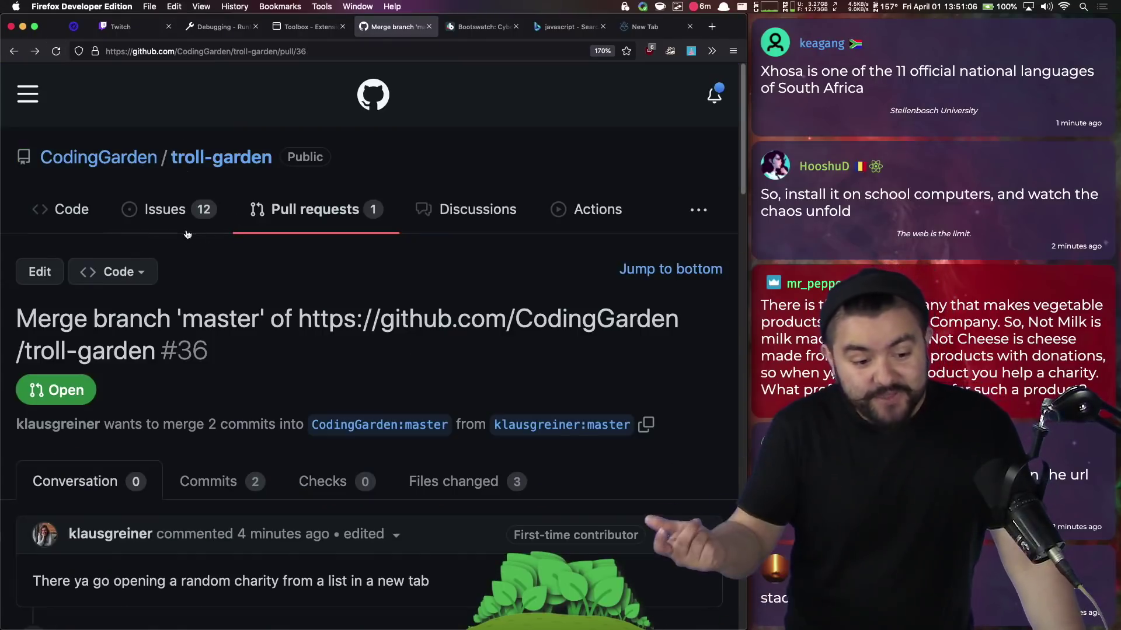
pyautogui.scroll(-2, 245, 327)
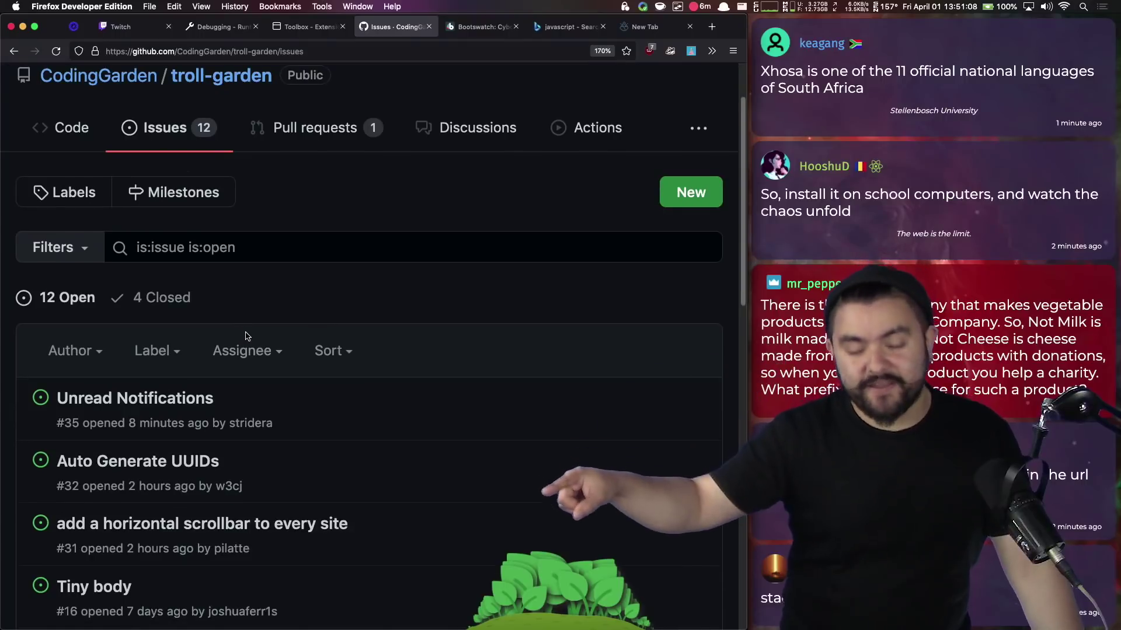
pyautogui.scroll(2, 253, 308)
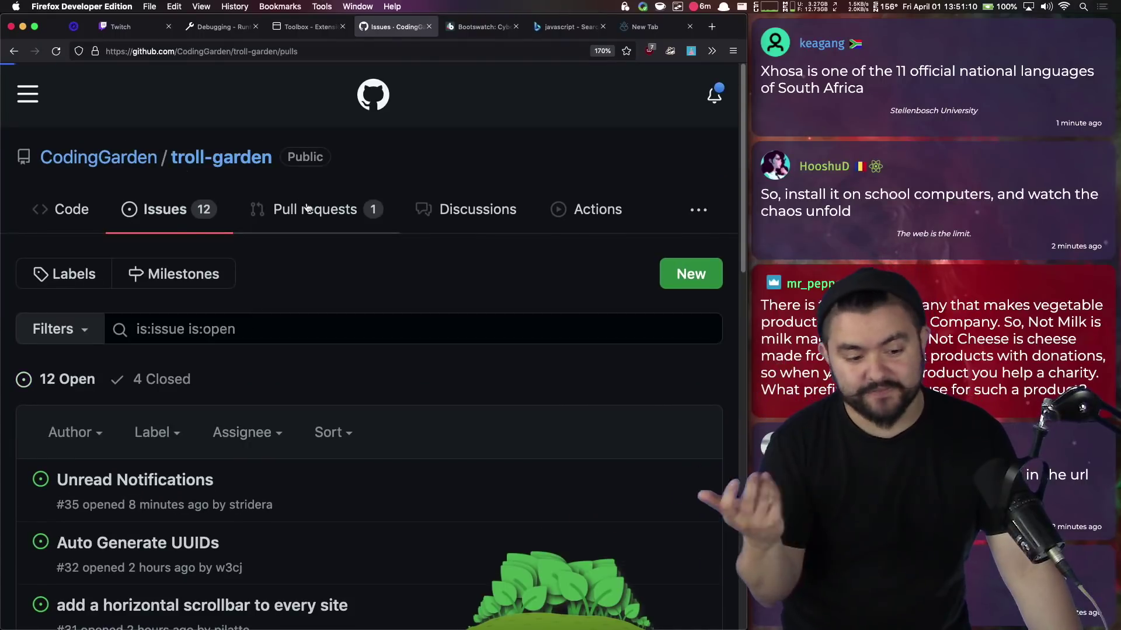
pyautogui.scroll(-10, 432, 454)
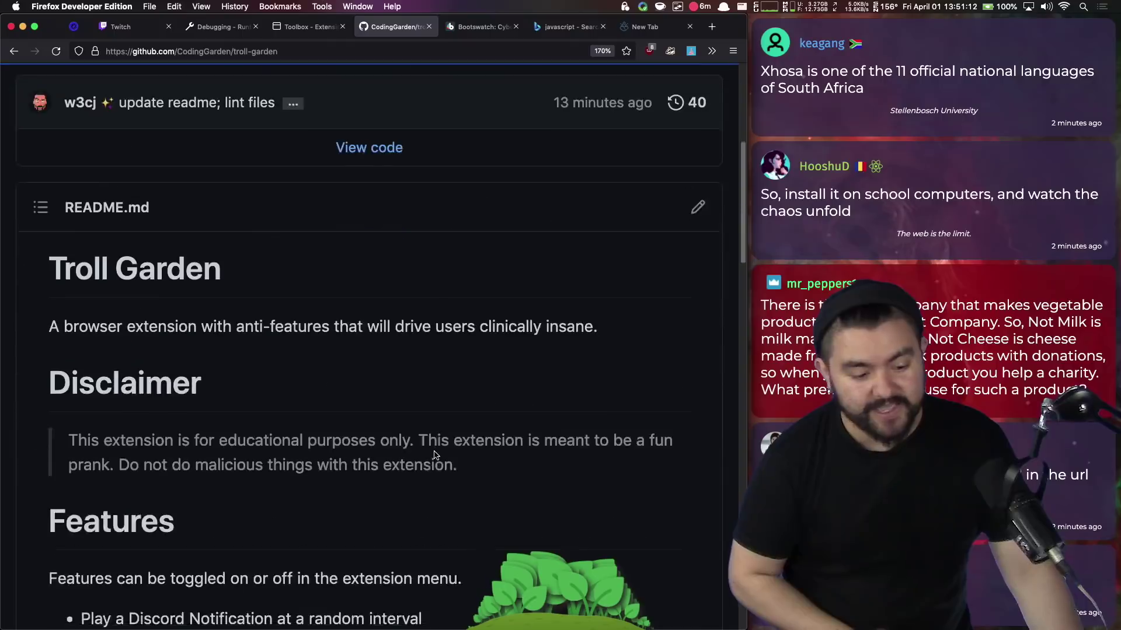
pyautogui.scroll(-5, 444, 454)
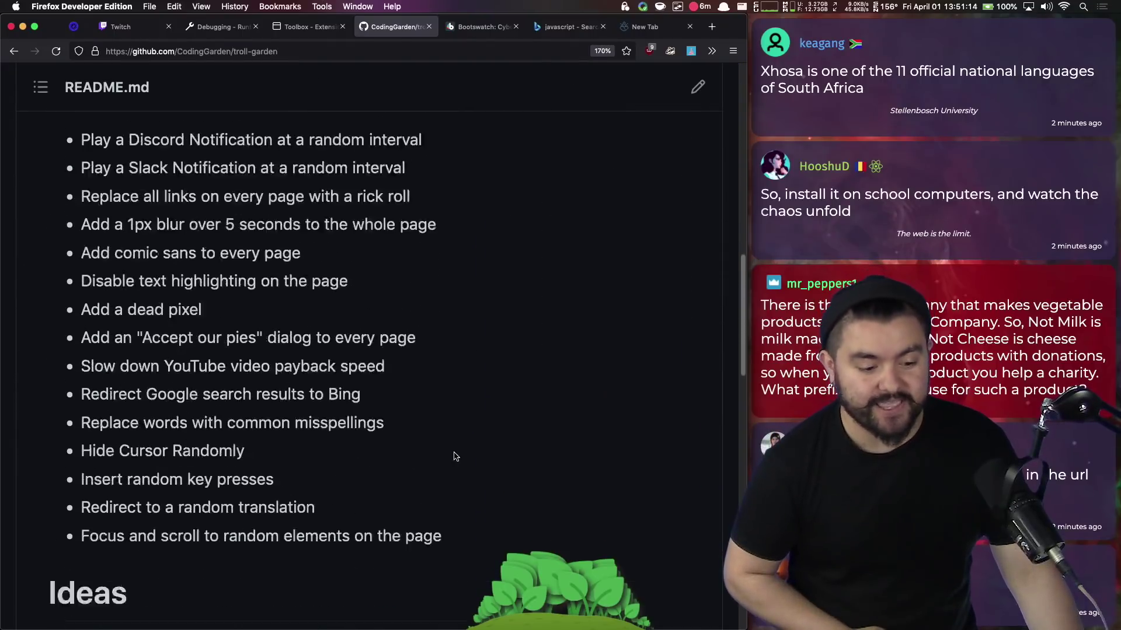
pyautogui.scroll(5, 459, 457)
pyautogui.scroll(3, 461, 457)
pyautogui.scroll(-4, 467, 456)
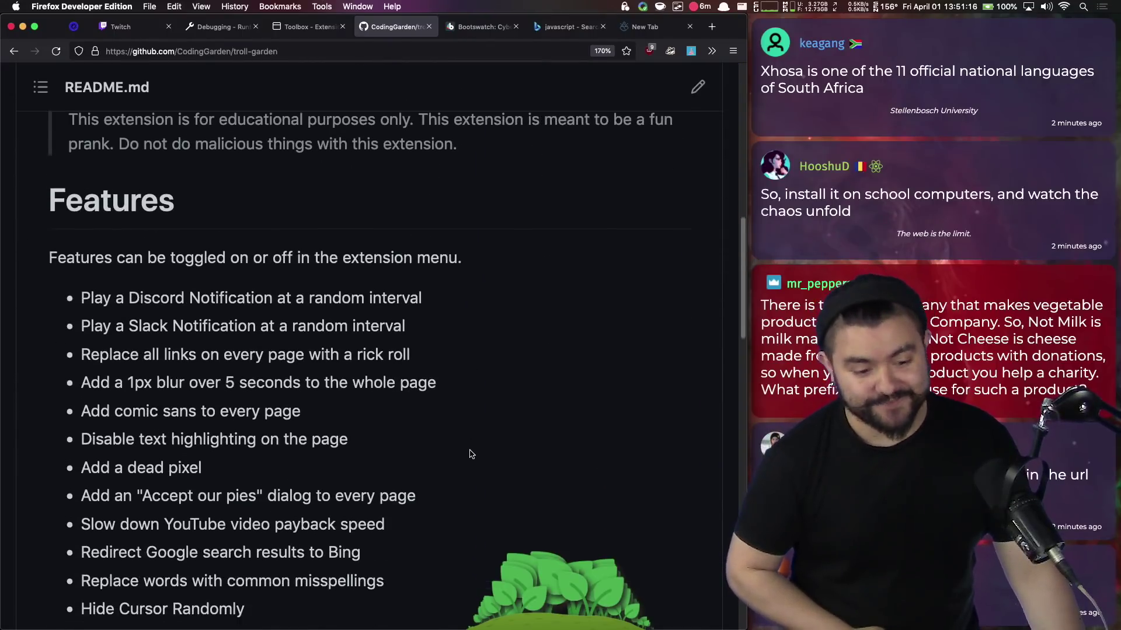
pyautogui.scroll(4, 470, 455)
pyautogui.scroll(3, 471, 454)
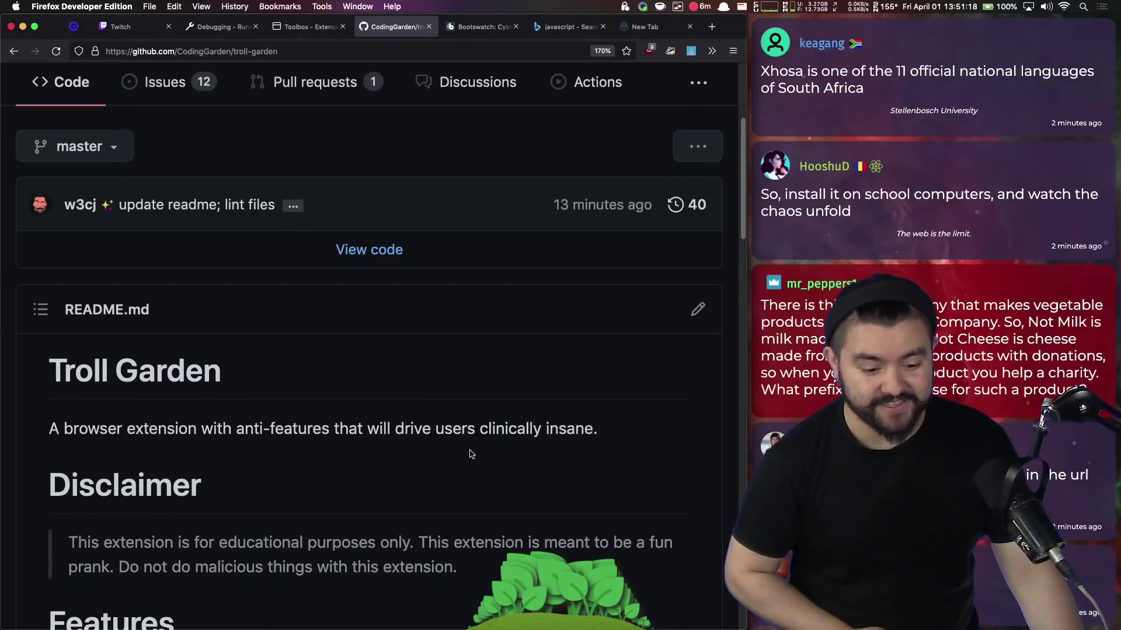